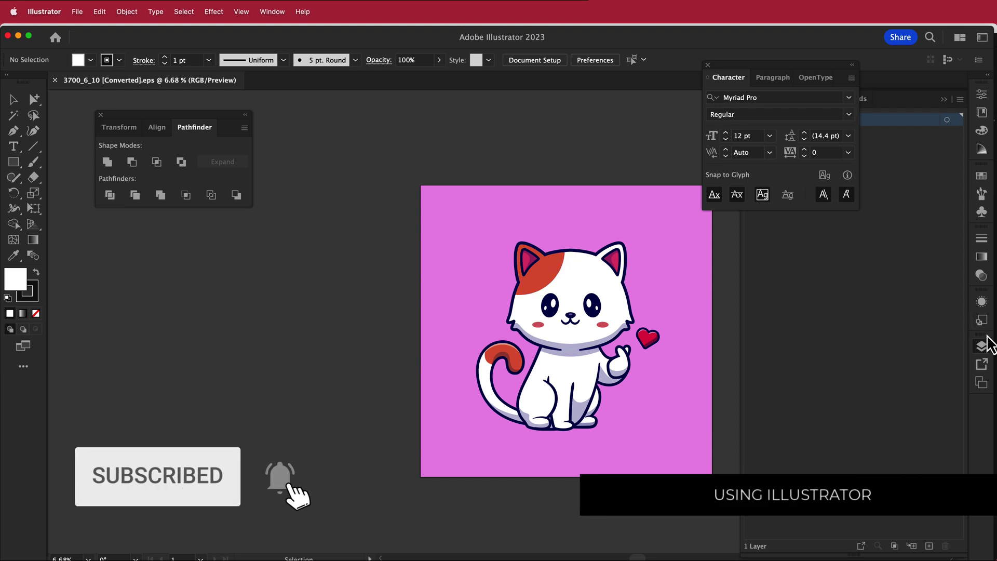
Show the layers and expand Layer 1 down to the individual groups that make up the cat
click(981, 345)
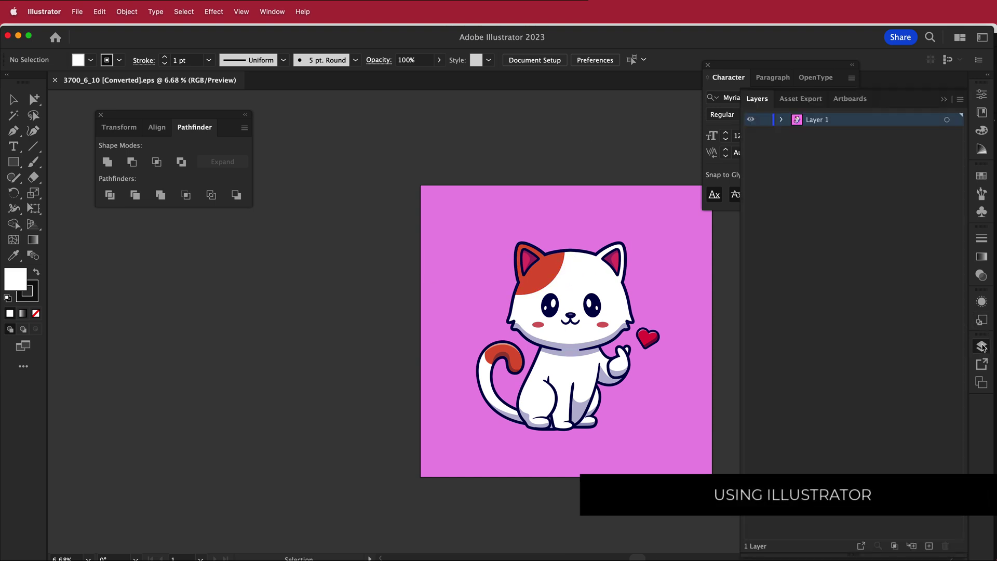
click(780, 120)
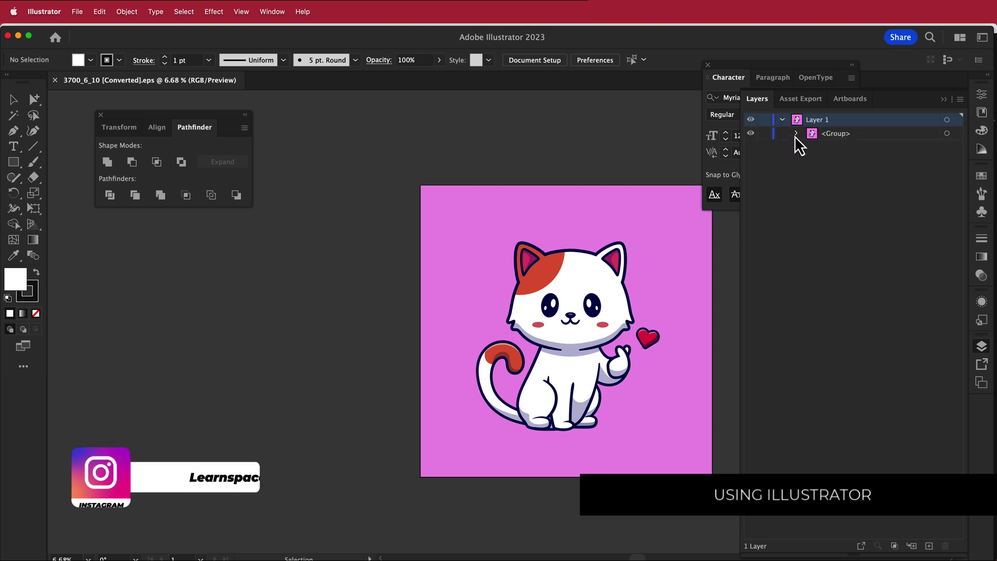
click(796, 133)
click(810, 147)
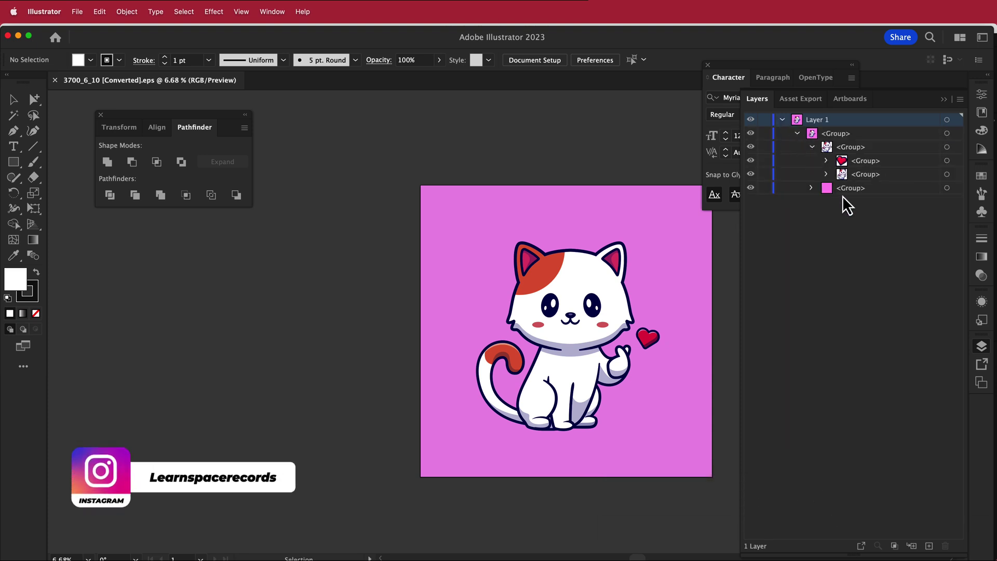
click(825, 174)
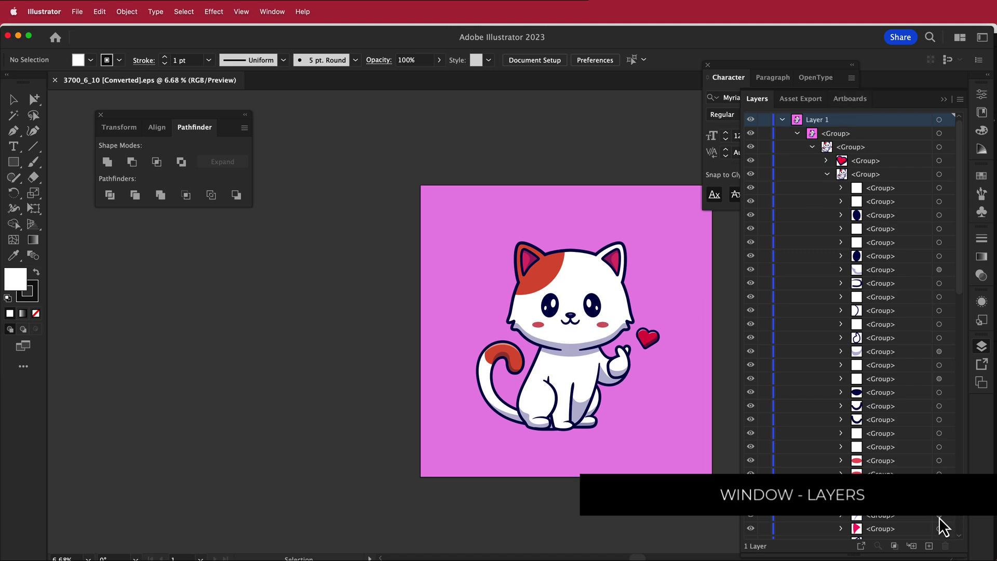
Create three new empty layers above Layer 1
click(929, 546)
click(929, 546)
click(928, 546)
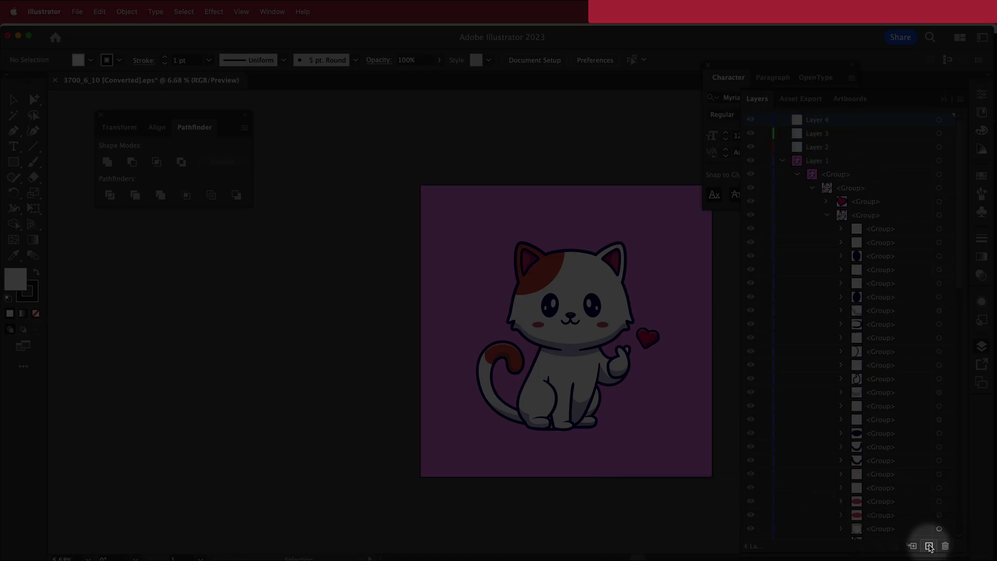
Move the heart group out of Layer 1 into Layer 2
click(841, 201)
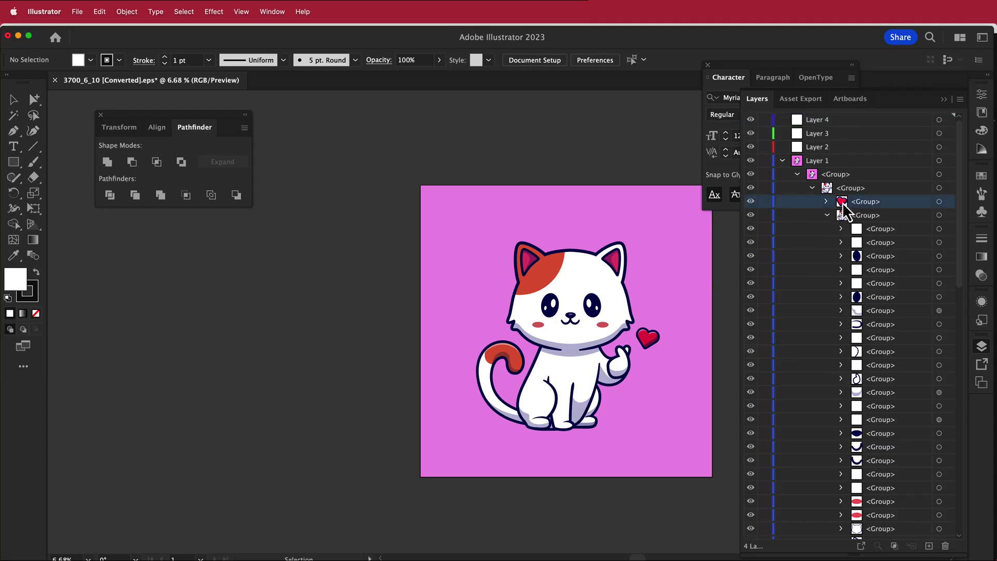
click(939, 202)
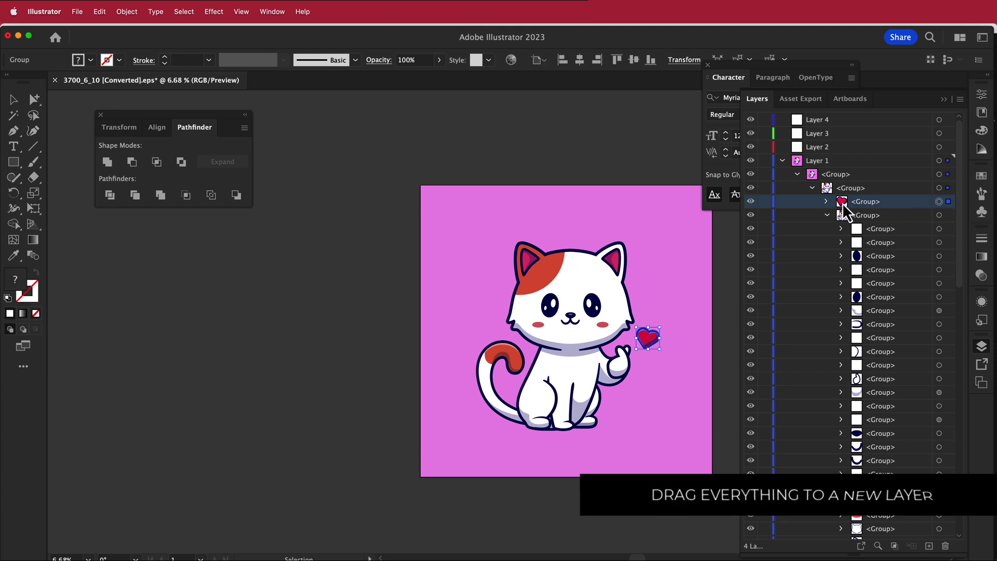
drag(843, 208, 813, 151)
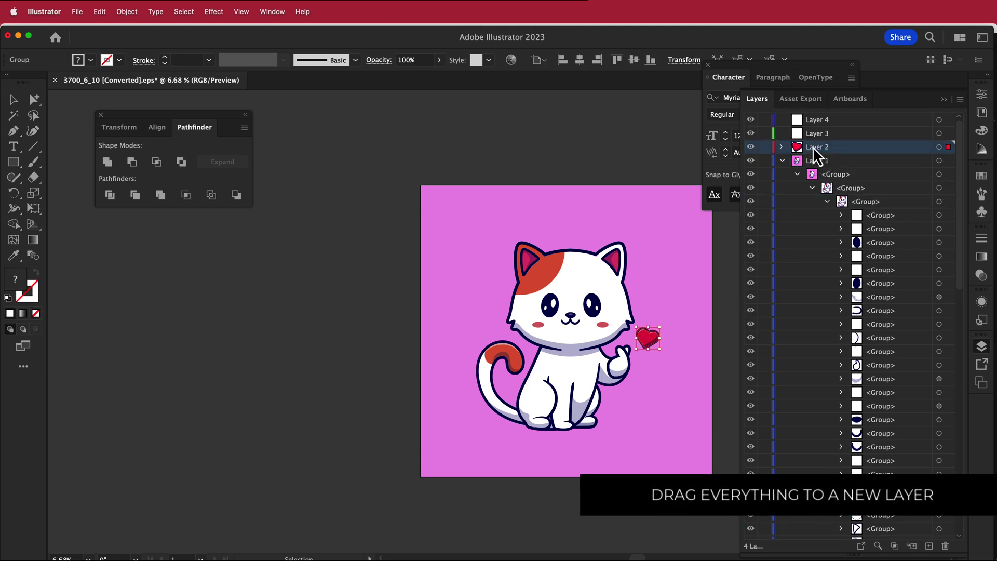
Identify the three groups forming the cat's eye nearer the heart and move them together into Layer 3
click(889, 247)
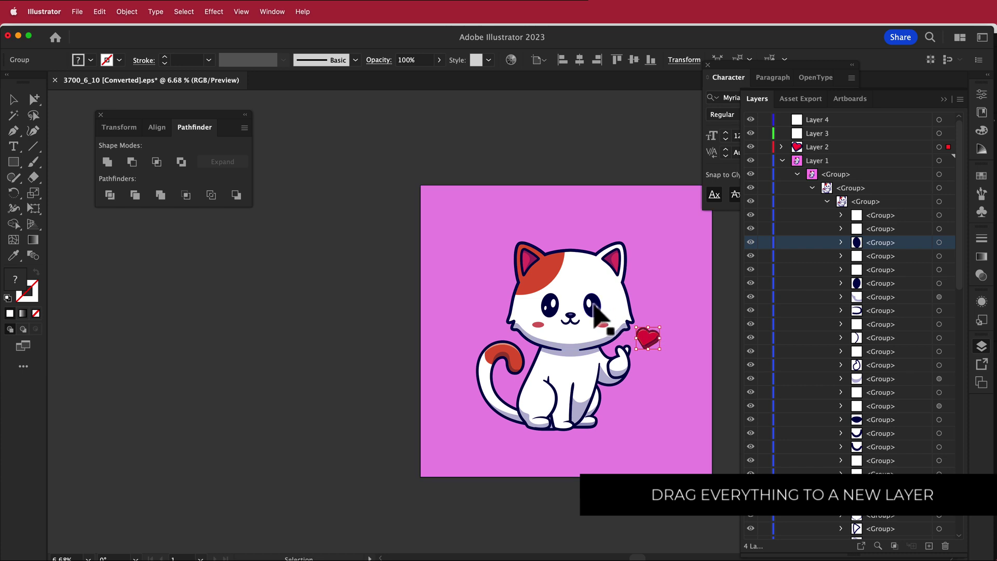
click(939, 228)
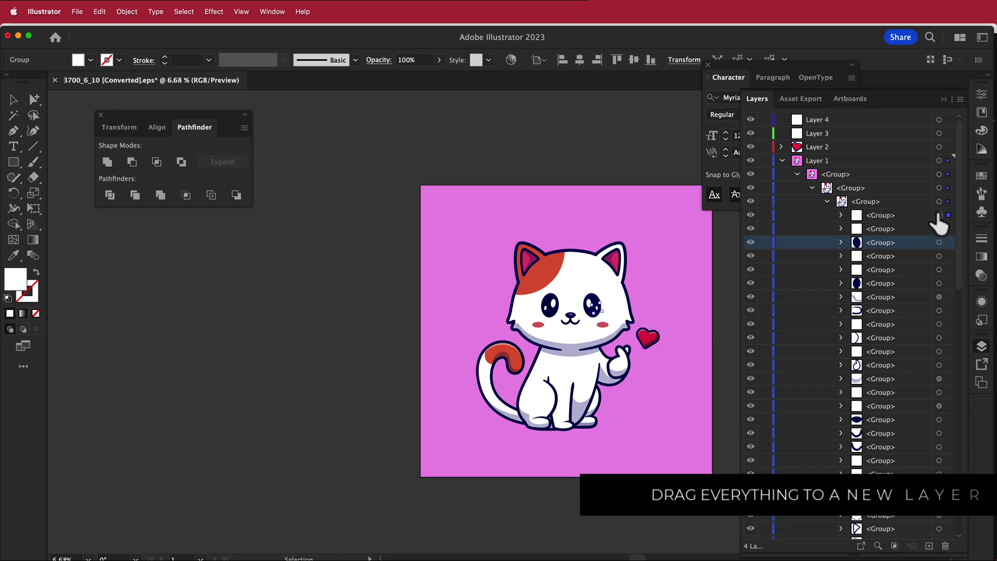
click(938, 242)
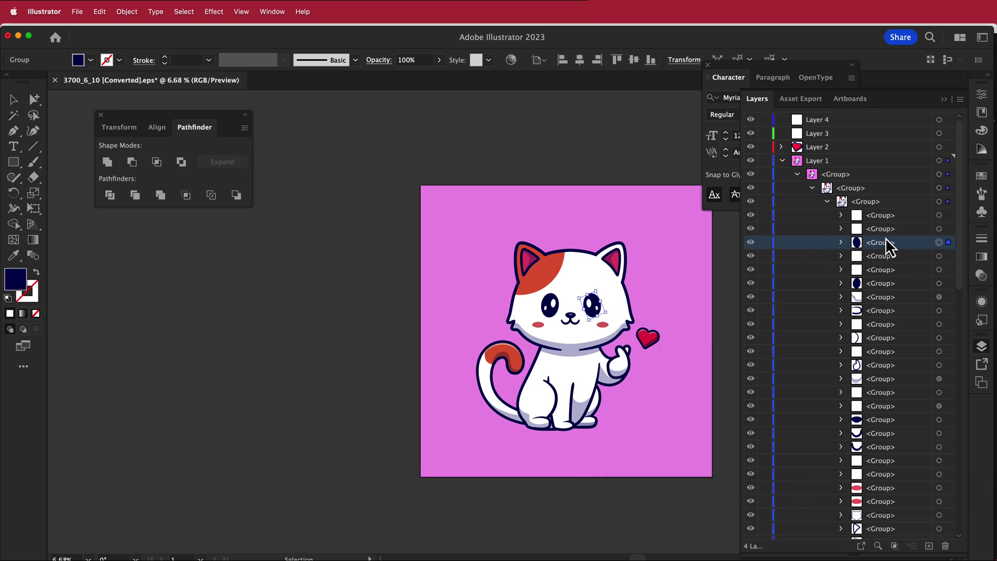
shift+click(889, 218)
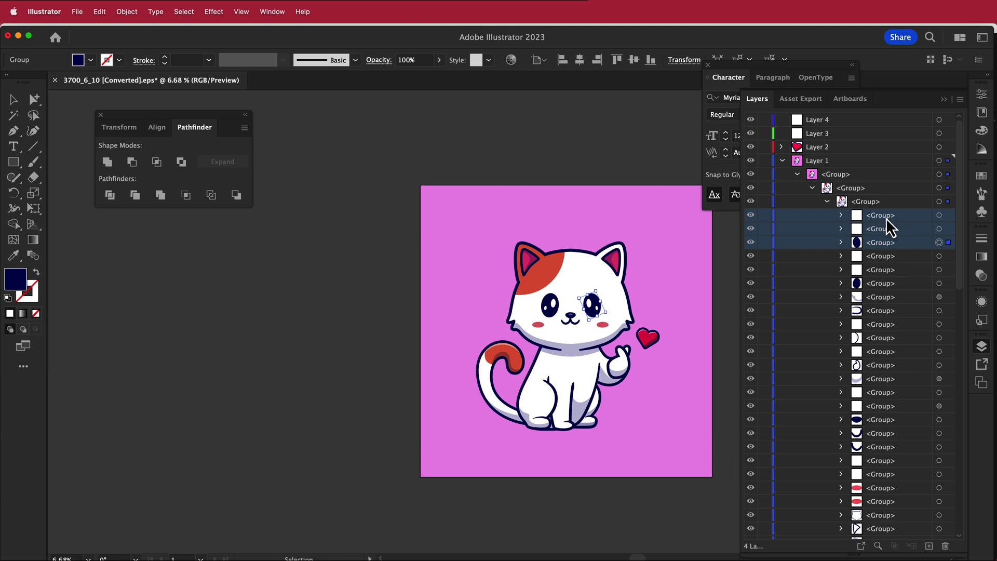
drag(889, 224, 813, 141)
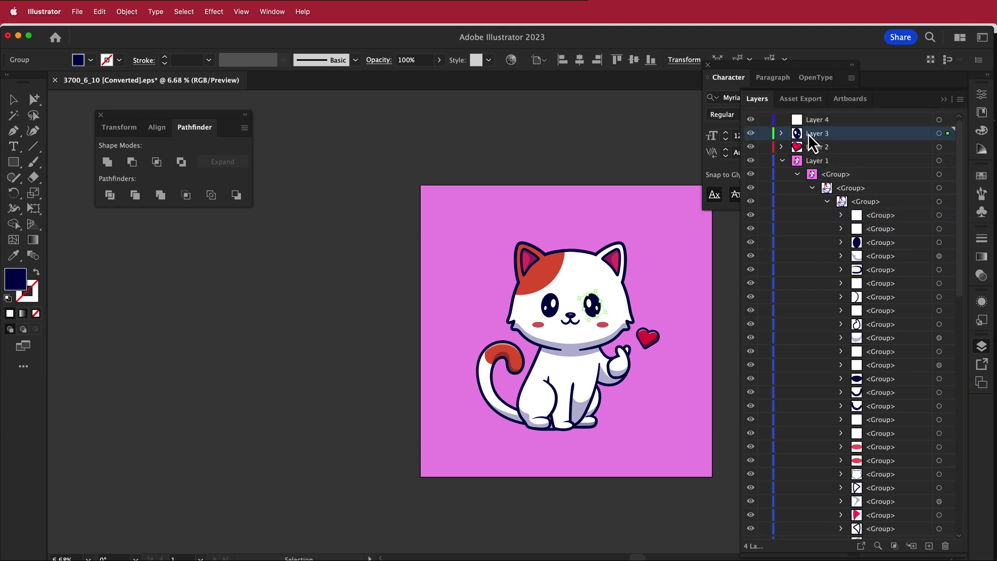
Move the three groups forming the cat's other eye together into Layer 4
click(880, 241)
shift+click(883, 218)
drag(884, 224, 813, 127)
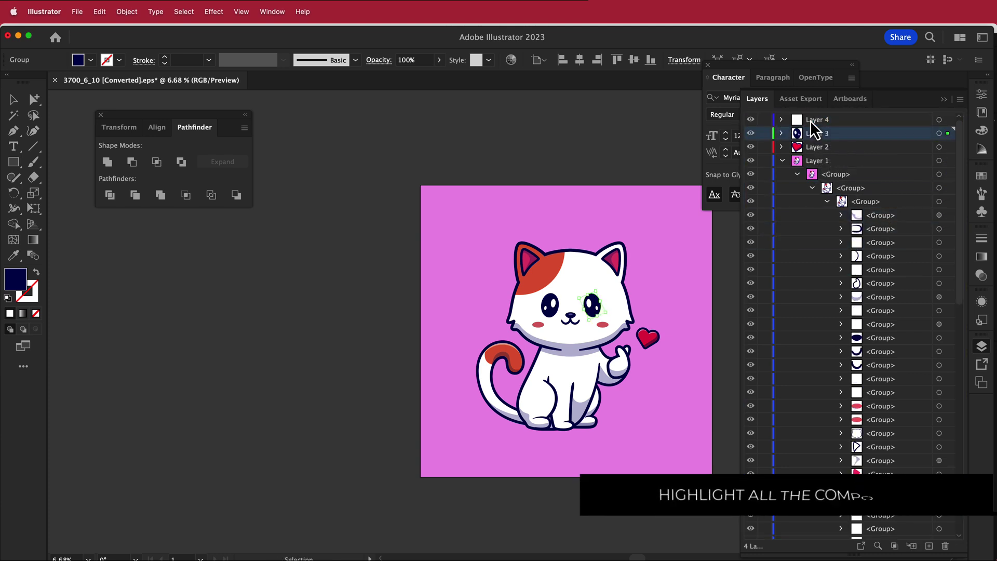
Find the cat's tail parts in Layer 1 and select the six adjacent groups around the red tail patch
scroll(896, 318, down, 8)
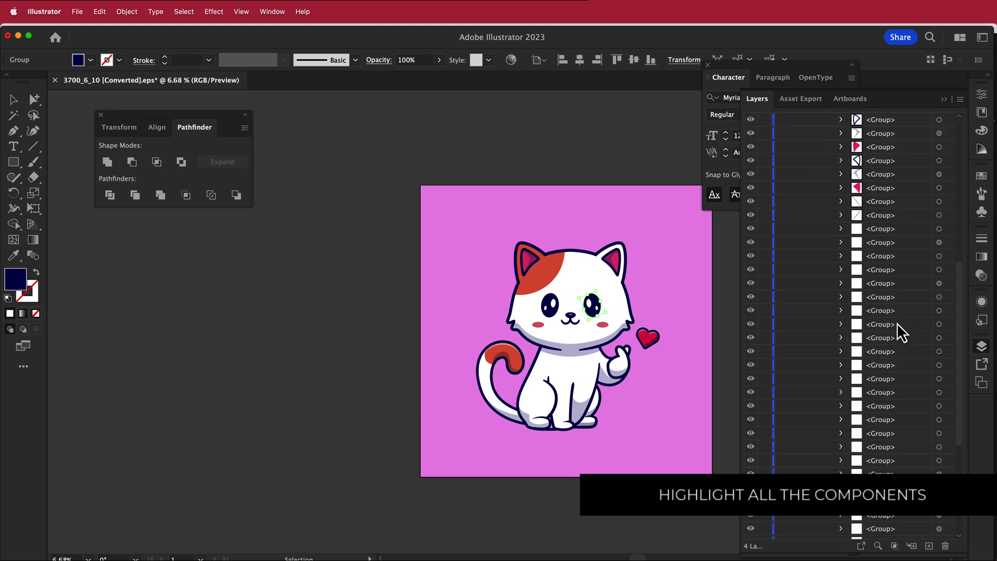
scroll(895, 323, down, 5)
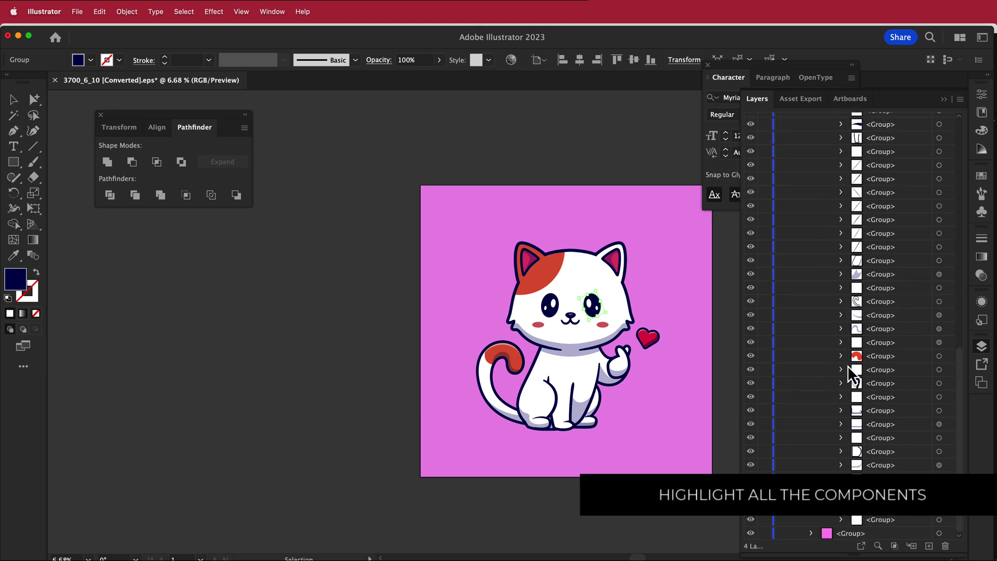
click(751, 356)
click(751, 356)
click(872, 370)
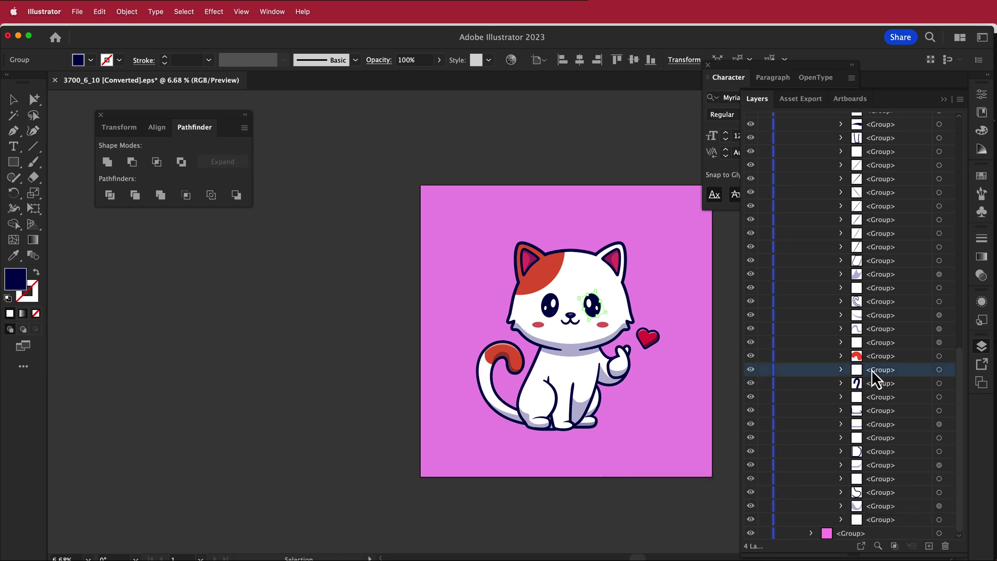
shift+click(880, 305)
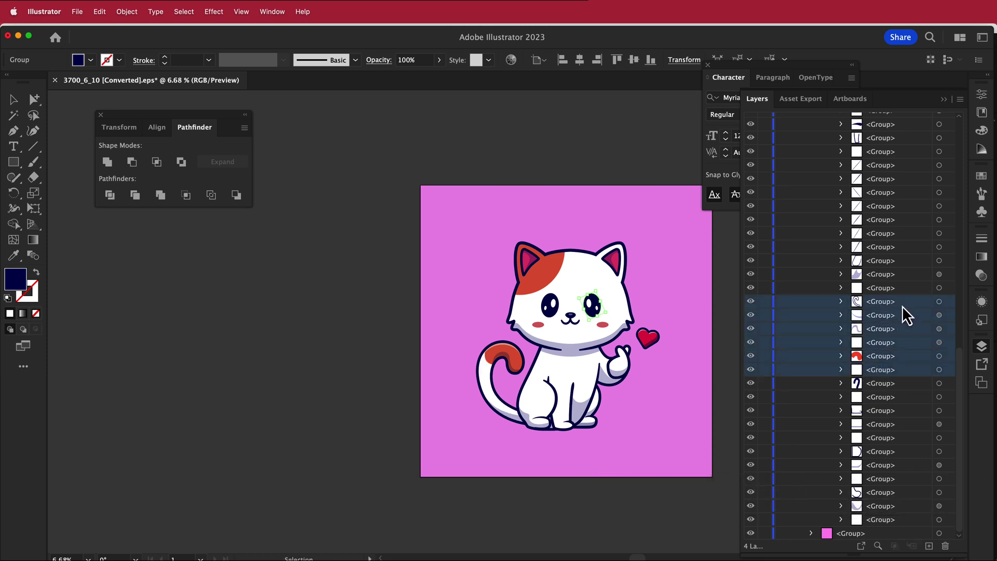
scroll(903, 364, up, 5)
scroll(905, 389, up, 5)
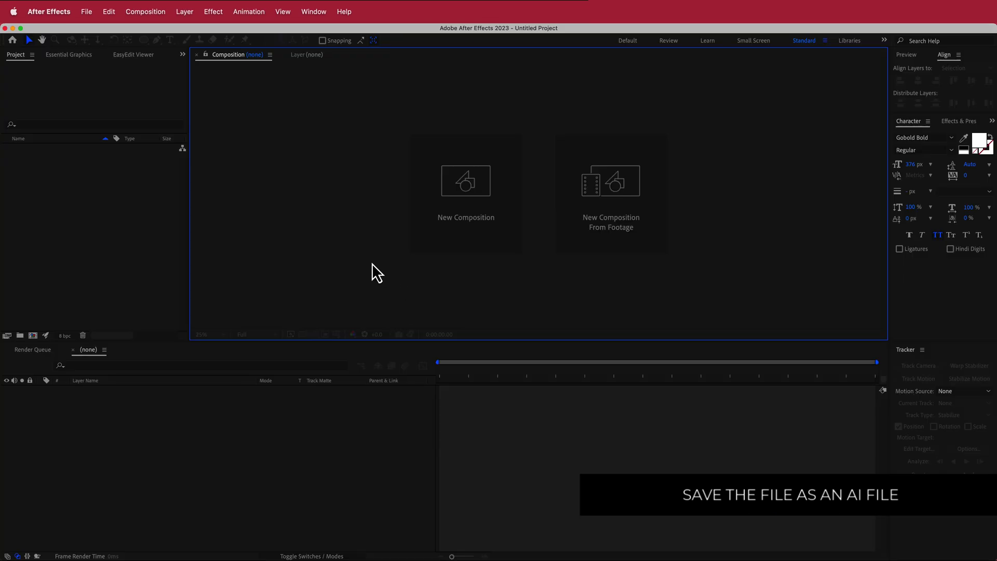
Switch to After Effects, create a 1920 x 1080, 30 fps, 15-second composition, and import cat.ai as a composition at document size
click(455, 229)
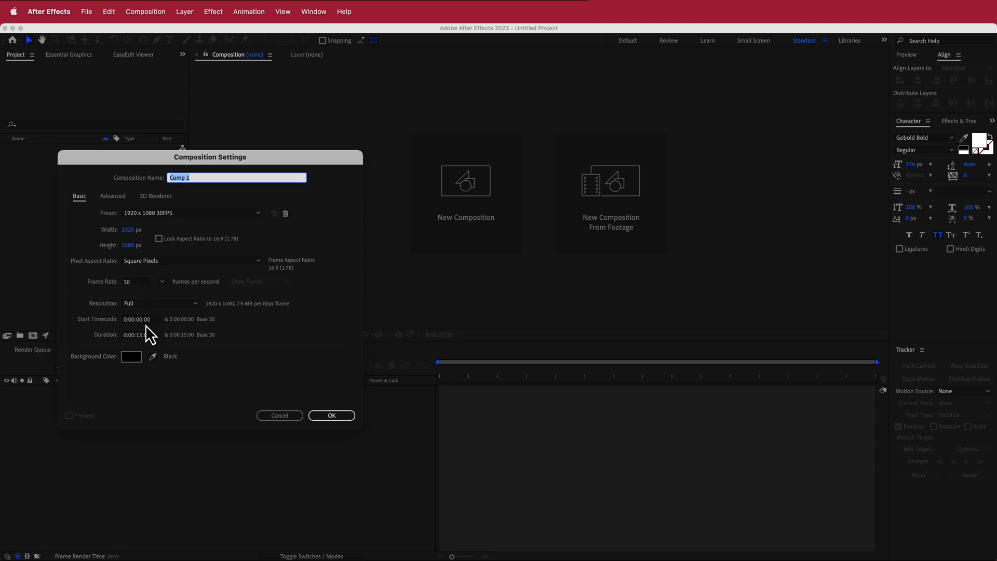
click(335, 415)
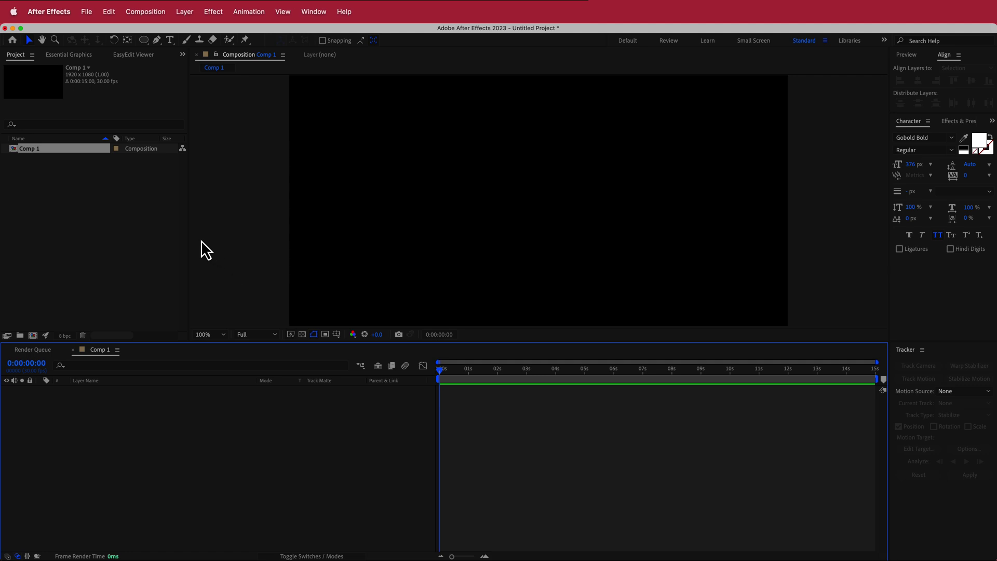
right_click(51, 188)
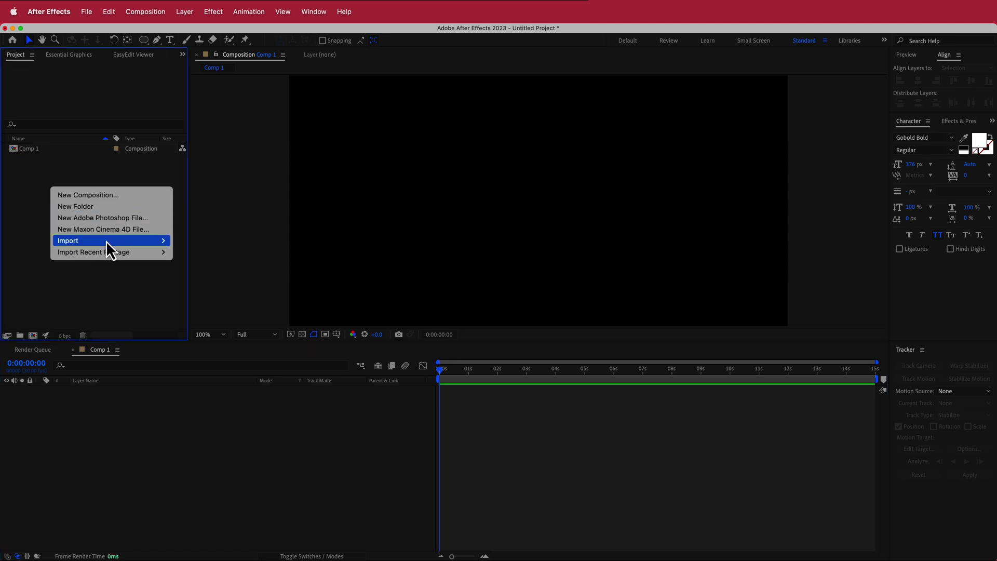
mouse_move(124, 246)
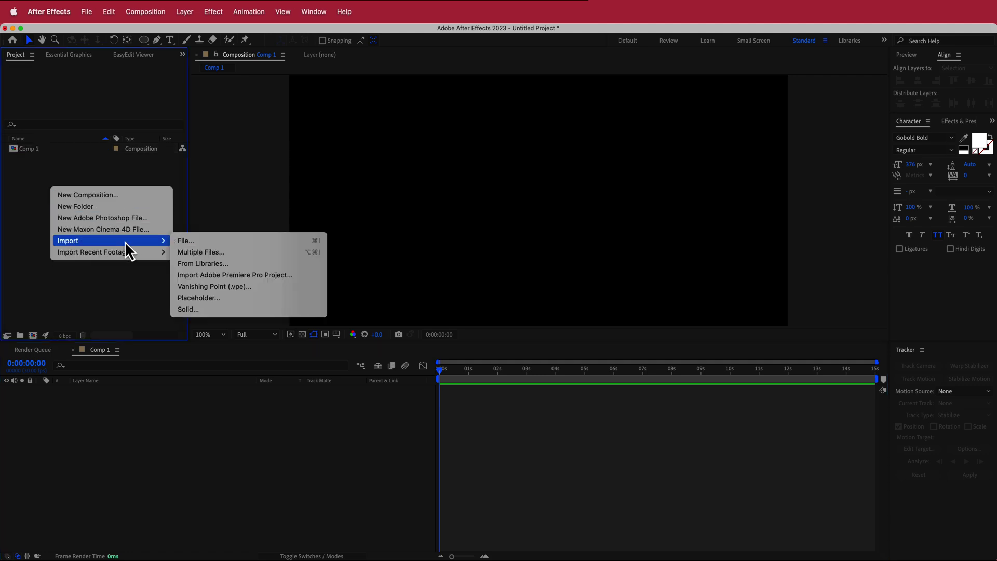
click(204, 243)
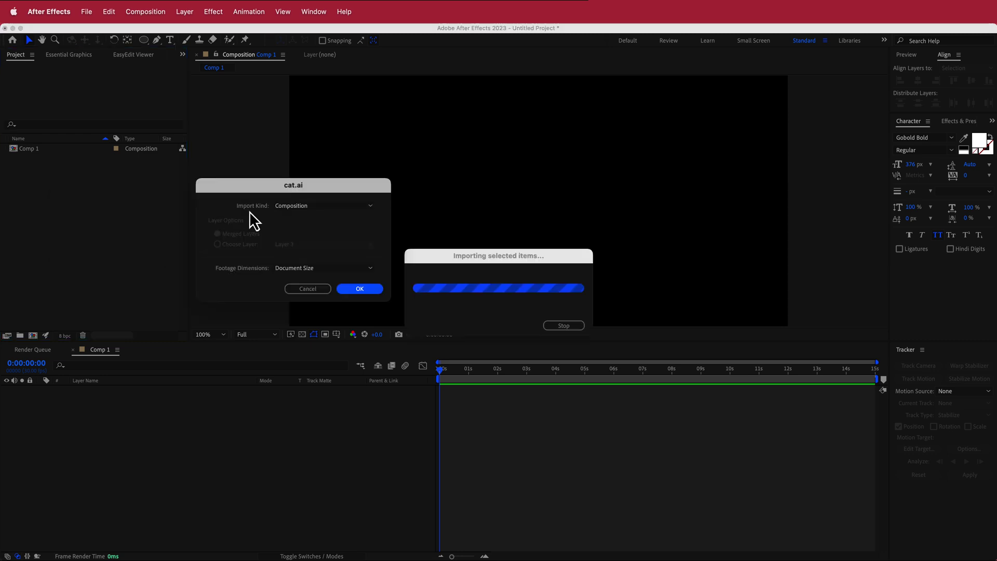
click(360, 288)
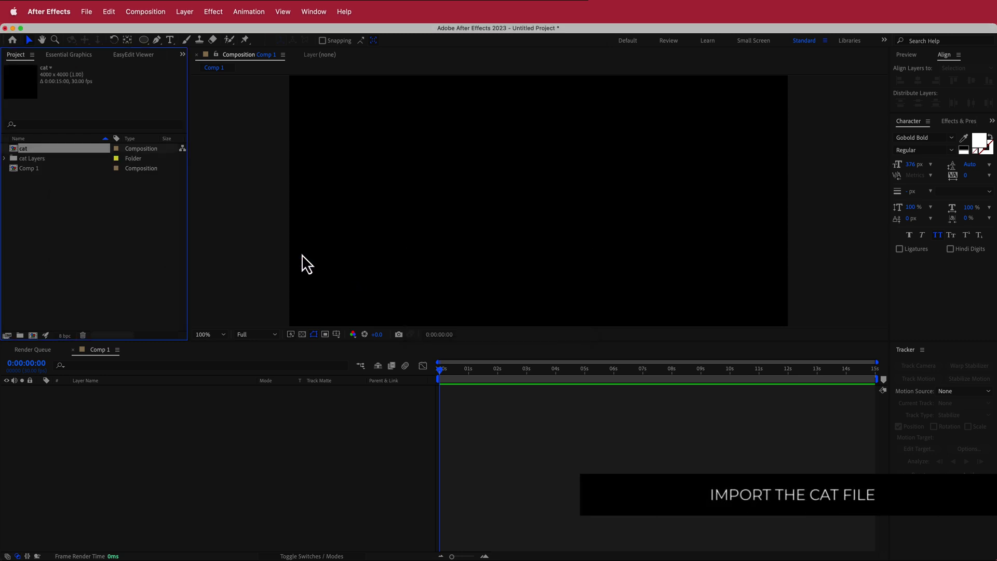
Add all five vector layers from the cat Layers folder to the Comp 1 timeline
click(5, 159)
click(58, 168)
shift+click(58, 207)
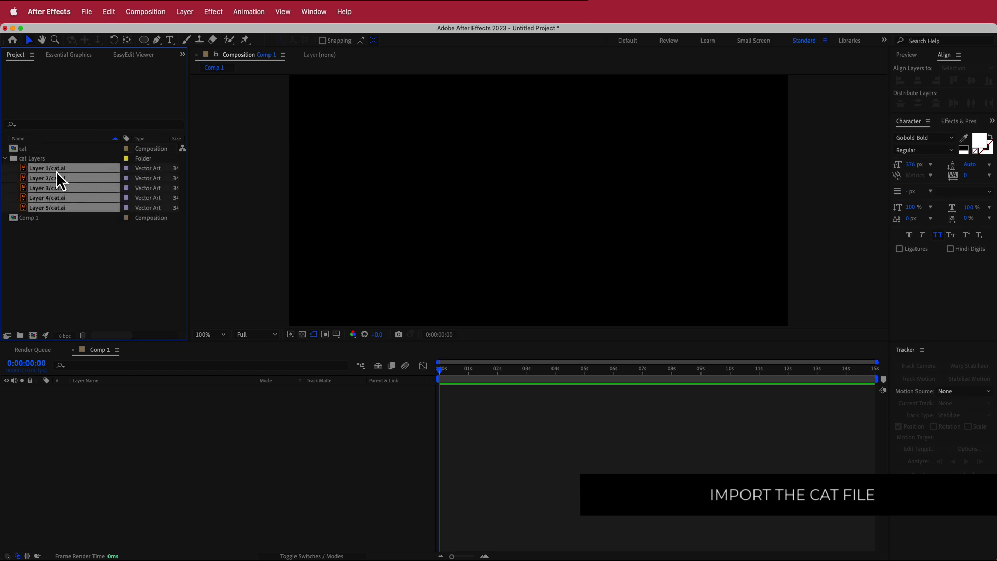
drag(58, 179, 141, 433)
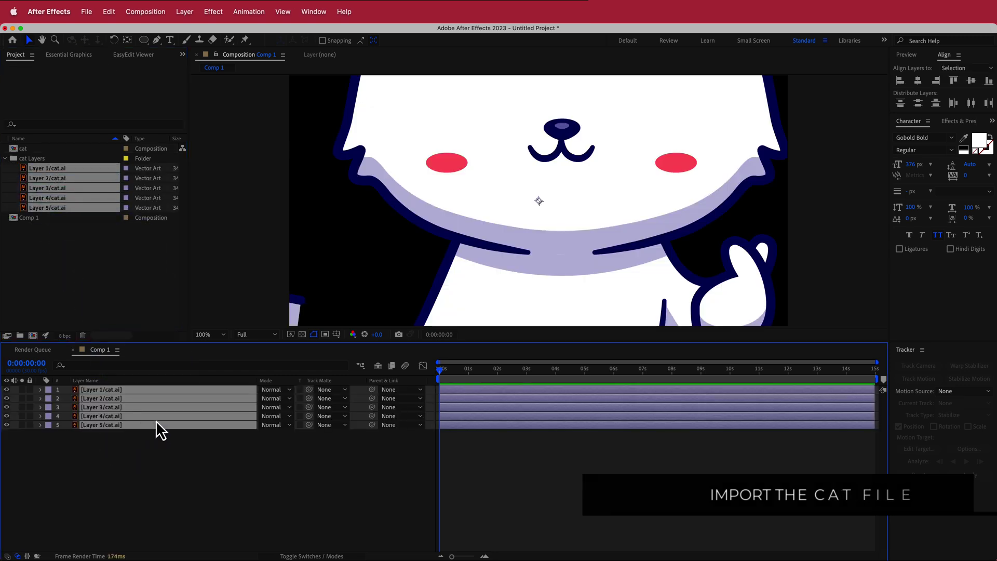
click(329, 467)
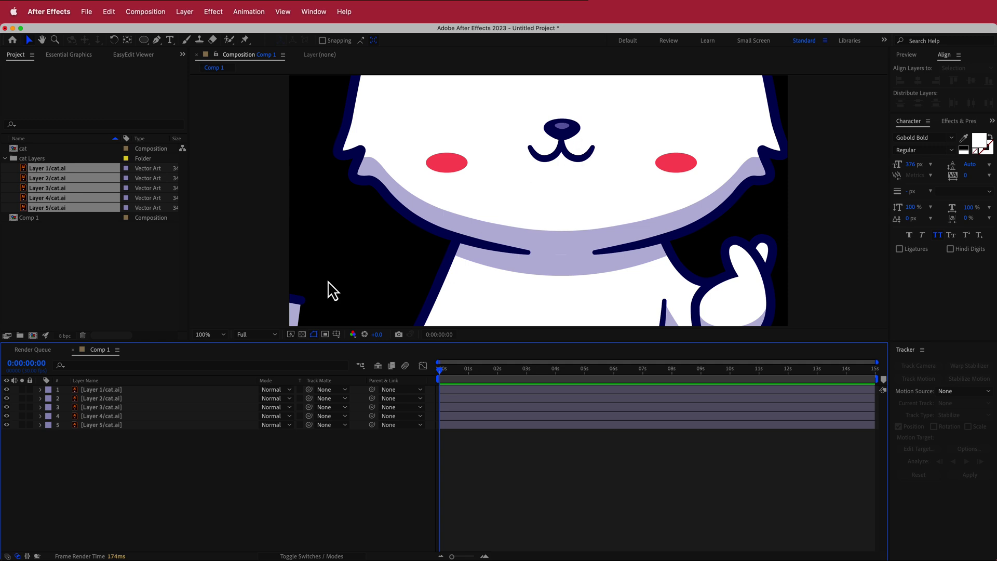
Add a null object to Comp 1 and parent all five cat layers to it
click(223, 334)
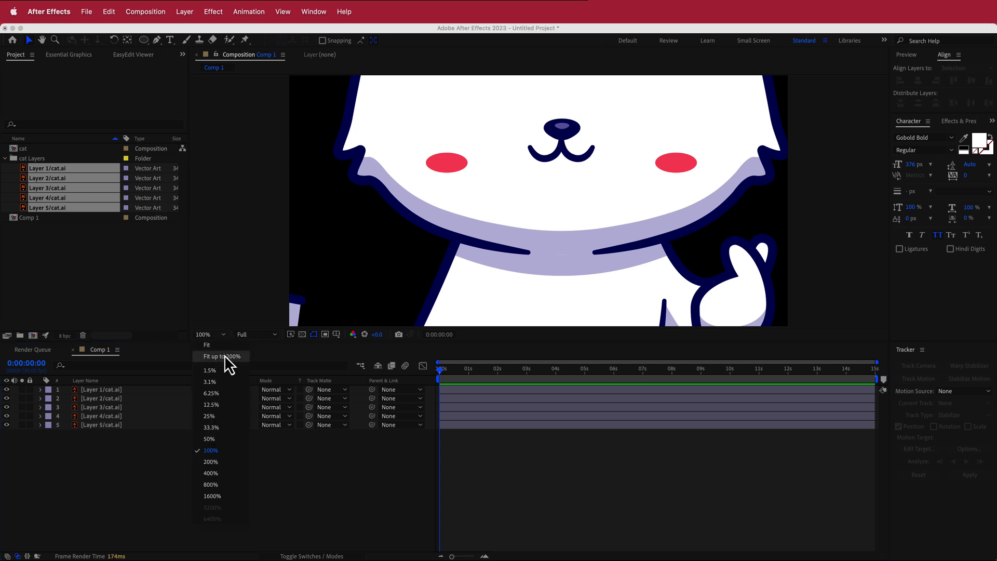
click(223, 357)
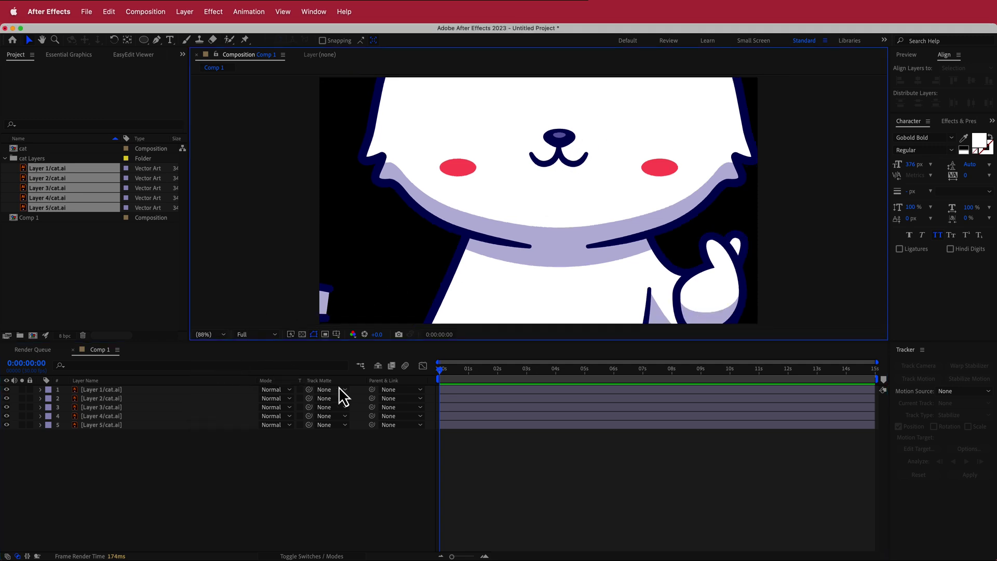
right_click(362, 399)
mouse_move(397, 401)
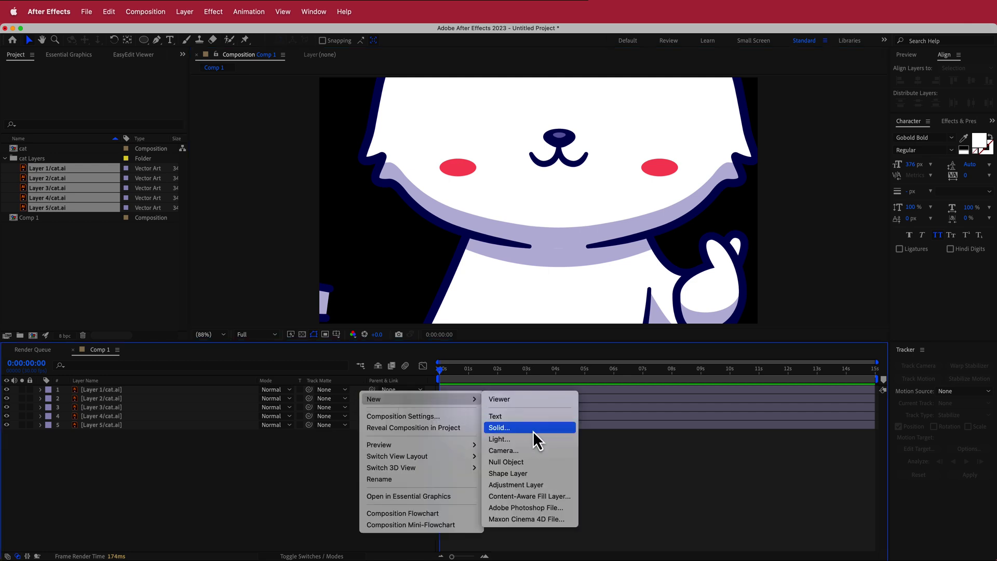
click(532, 462)
drag(170, 465, 105, 399)
drag(372, 398, 93, 391)
Scale the null object to 33% so that the whole cat fits inside the frame
click(92, 391)
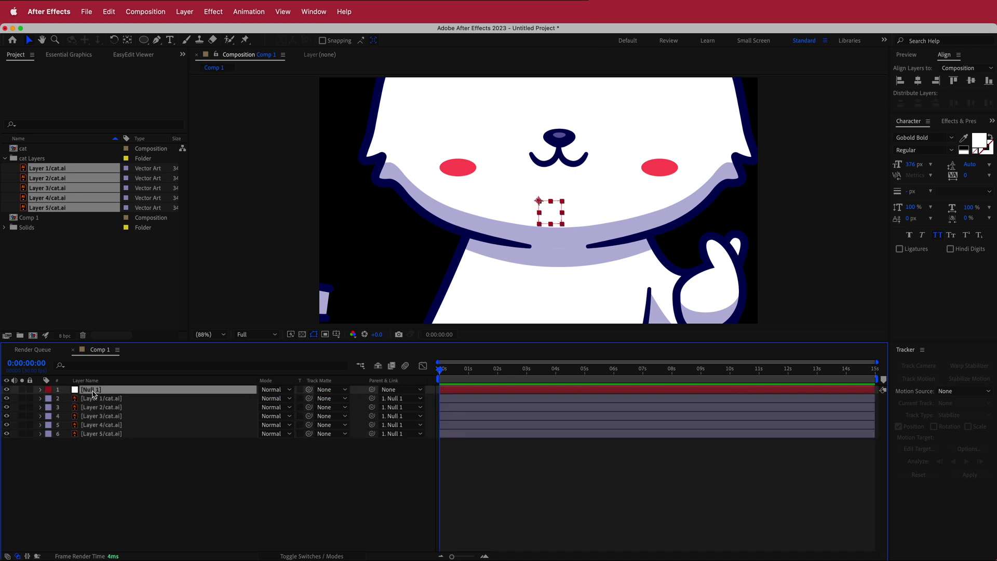
key(s)
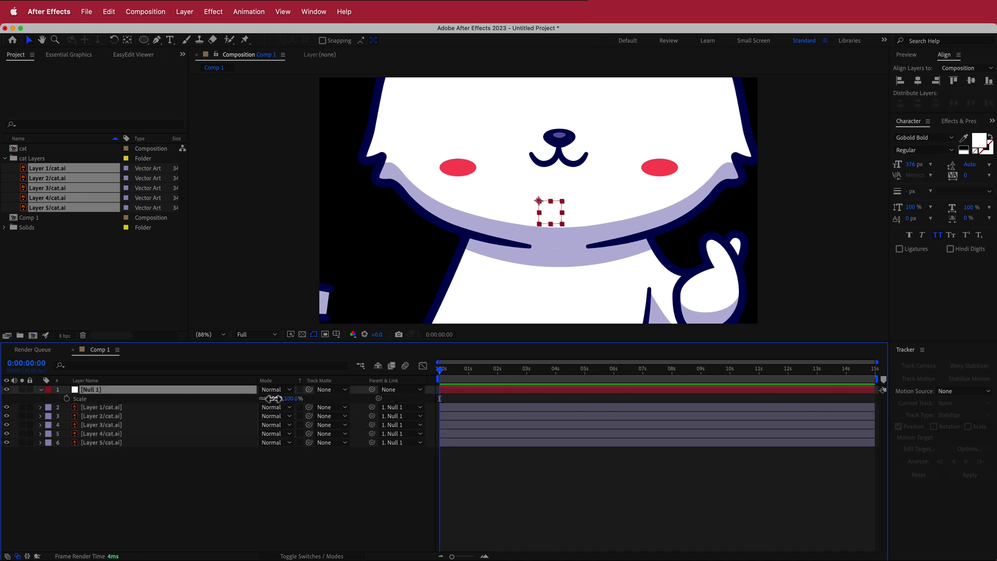
drag(274, 399, 241, 398)
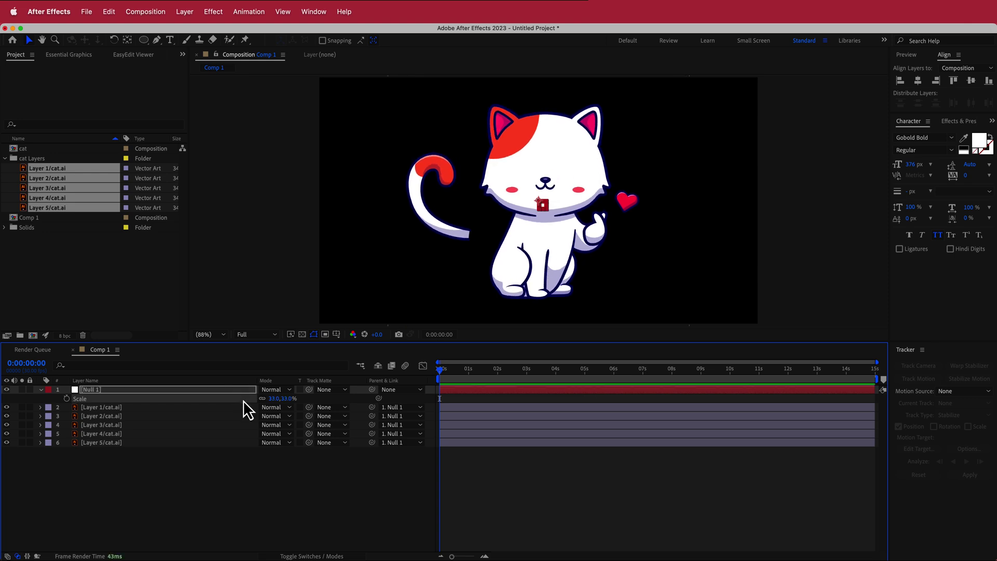
Delete the null object from the Comp 1 timeline
click(216, 482)
click(109, 390)
key(Delete)
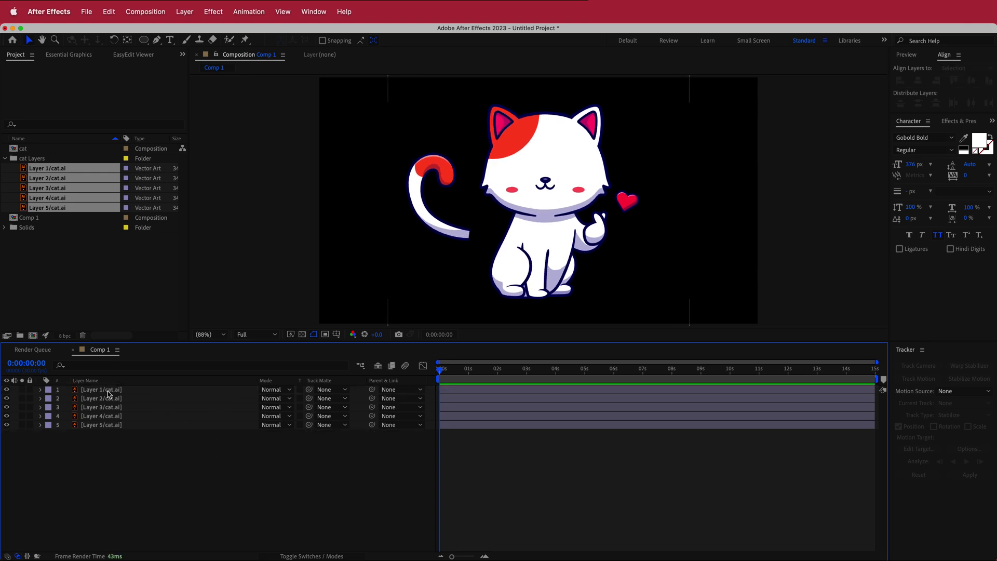
Rename the five cat layers in stacking order as HEART, RIGHT EYE, LEFT EYE, Body and TAIL
click(110, 390)
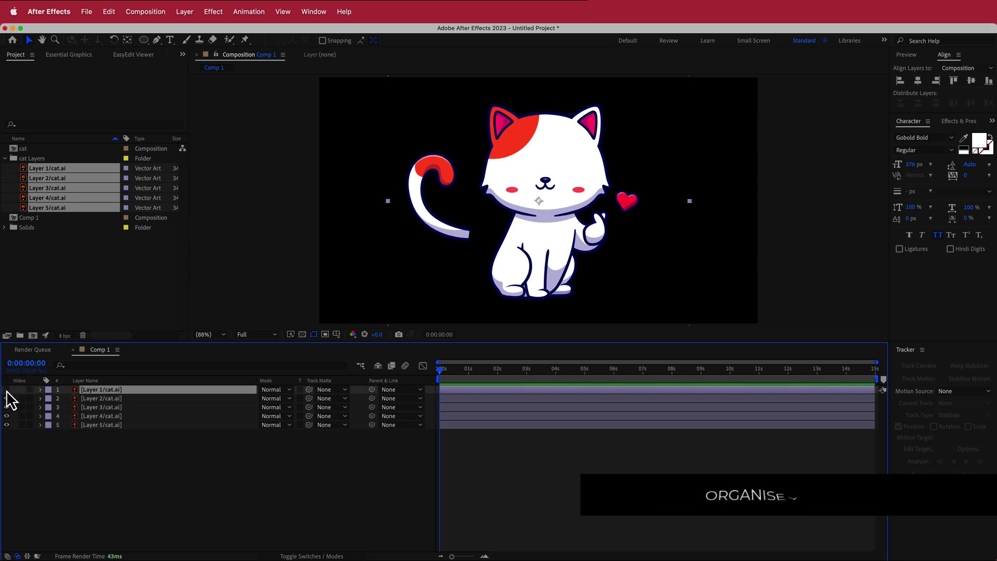
click(6, 390)
click(7, 389)
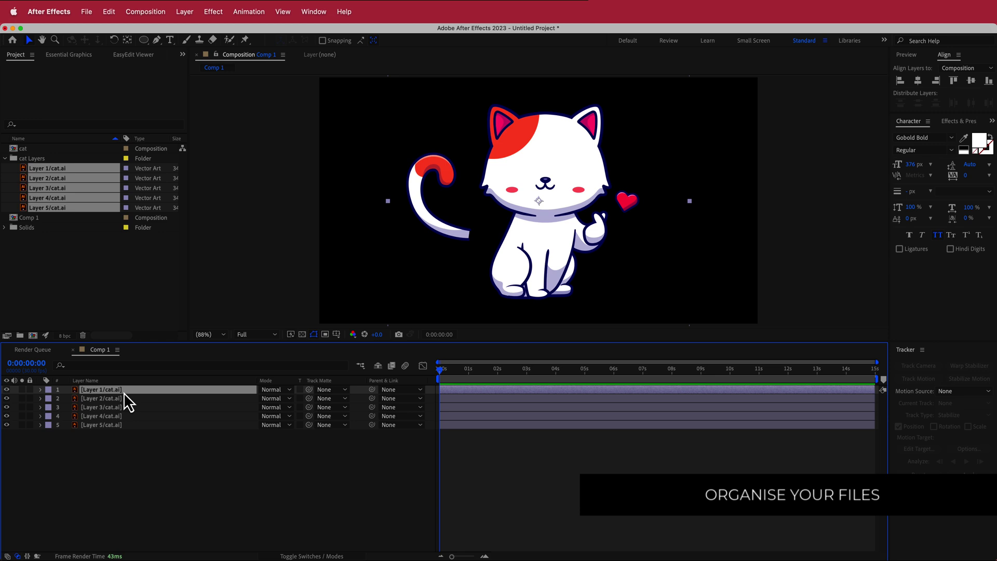
key(Return)
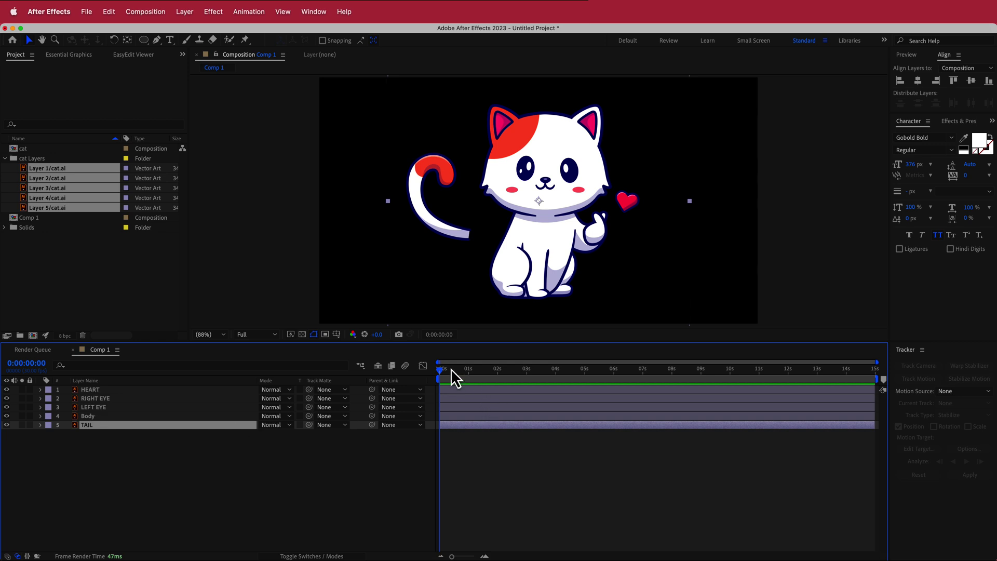
drag(446, 371, 392, 369)
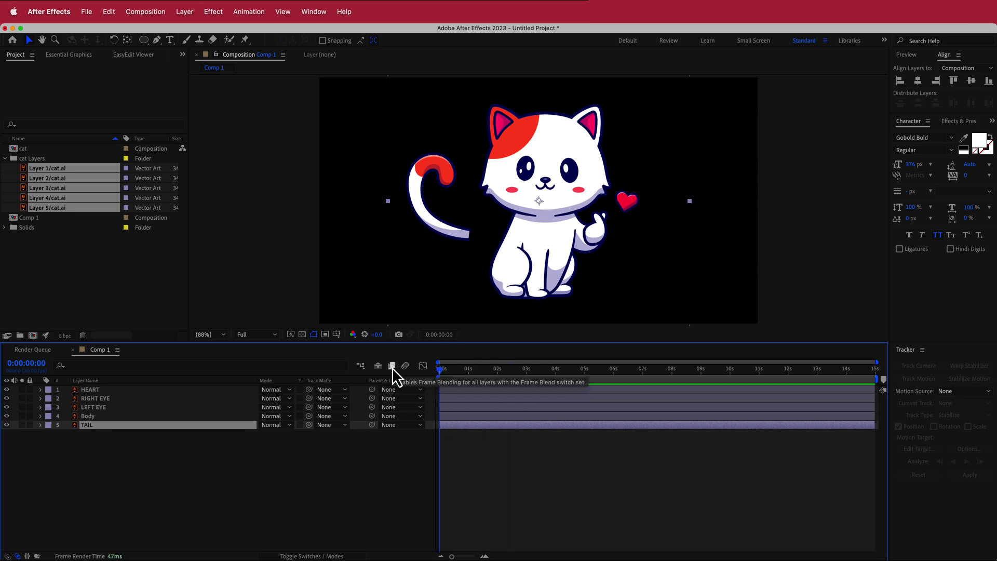
click(120, 465)
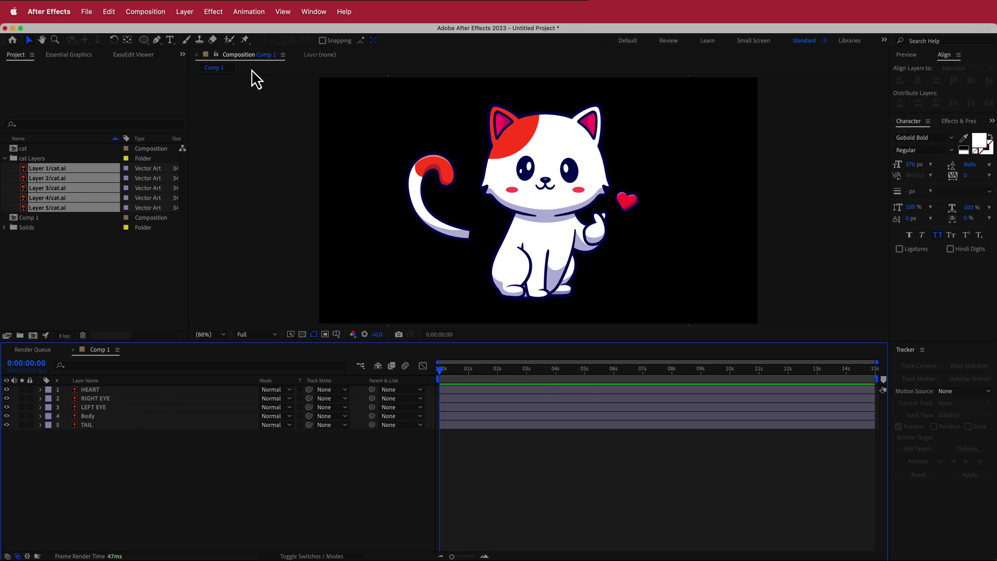
Draw a white ellipse without stroke on a new shape layer, covering the cat's left eye
click(145, 41)
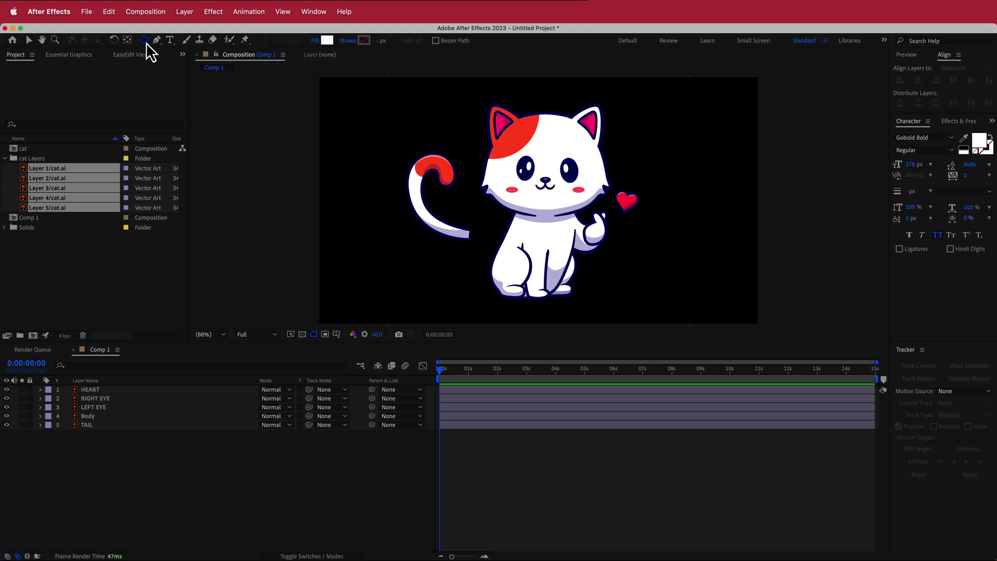
drag(145, 42, 180, 69)
drag(507, 158, 527, 174)
key(v)
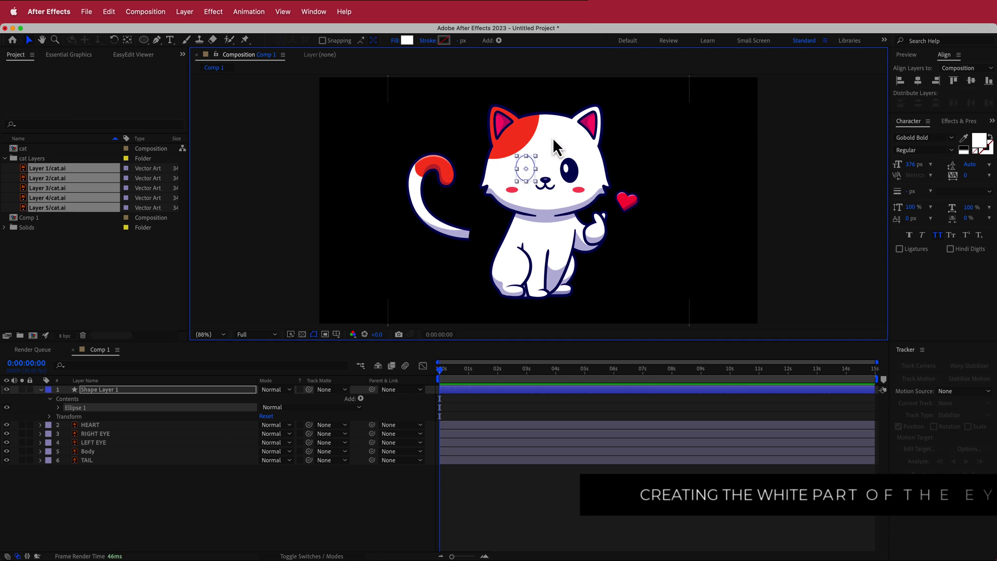
Move the ellipse shape layer directly below the LEFT EYE layer in the stacking order
click(138, 509)
click(101, 393)
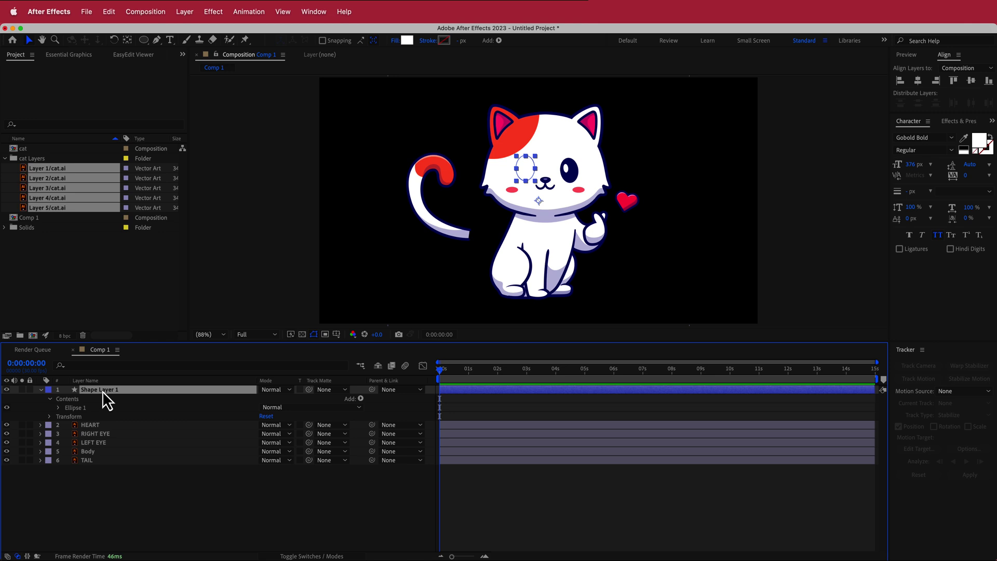
drag(107, 399, 103, 448)
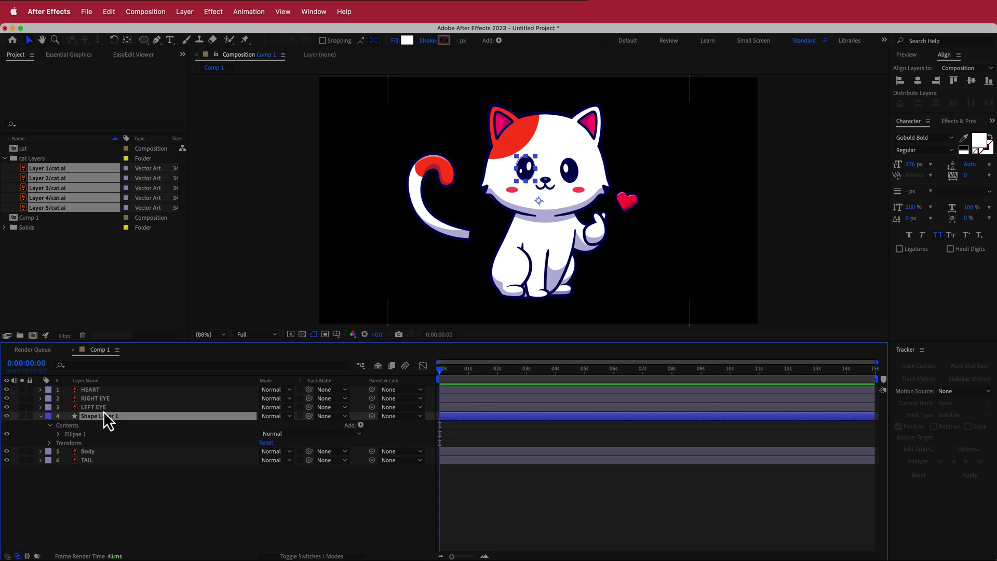
Duplicate the ellipse layer, place the copy directly below RIGHT EYE, and position it over the cat's right eye
key(super+d)
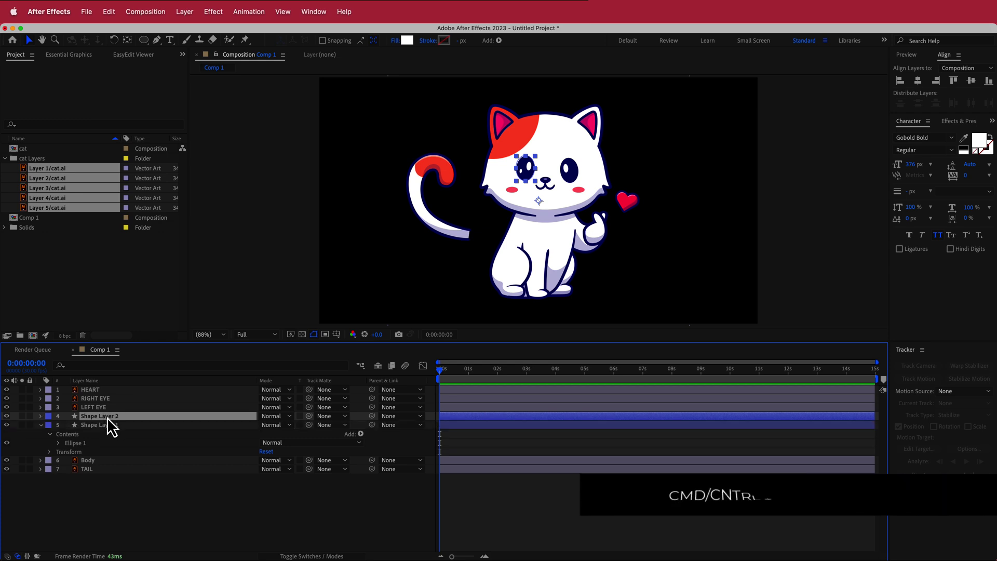
drag(107, 418, 111, 414)
click(106, 426)
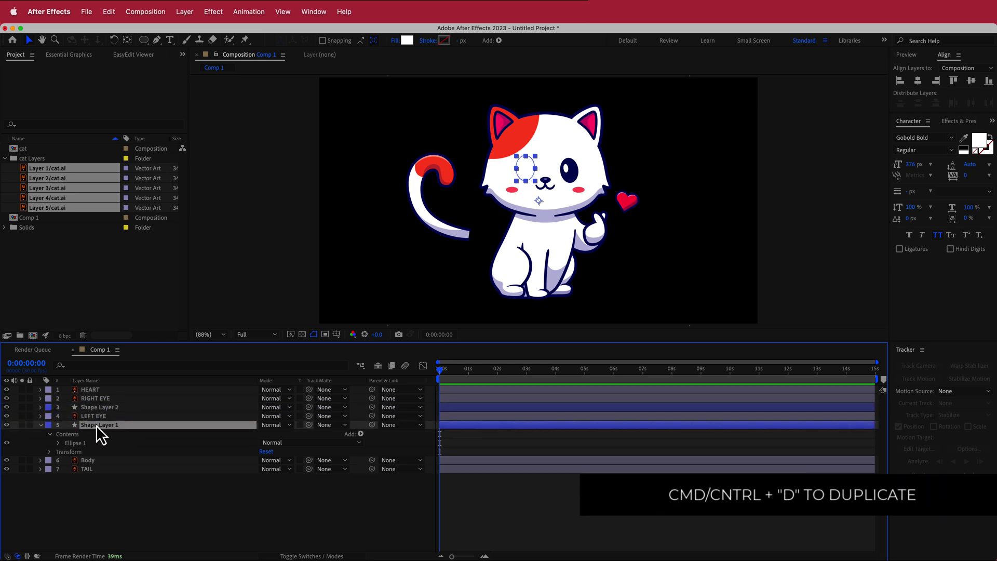
click(99, 408)
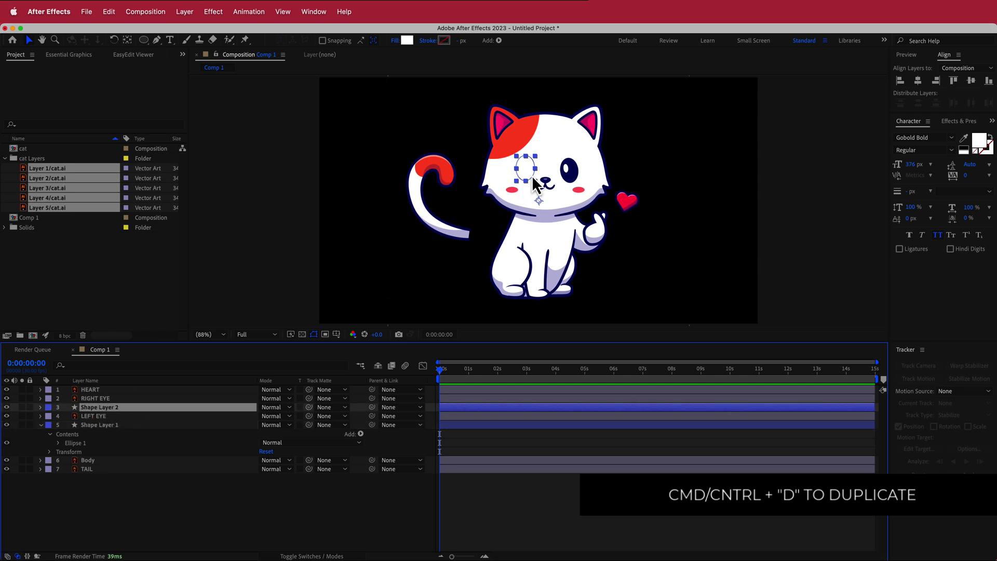
drag(528, 174, 571, 177)
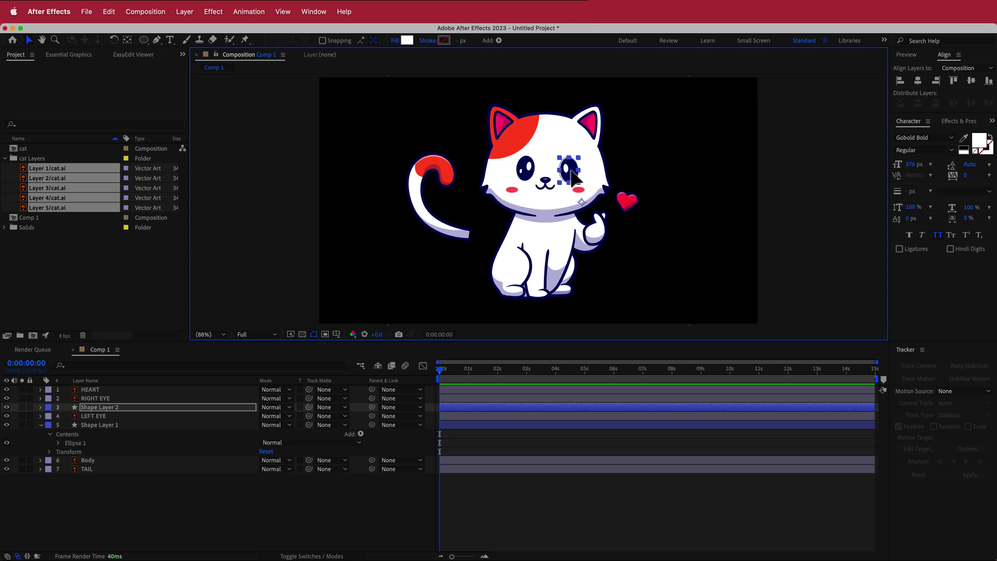
drag(572, 170, 574, 170)
Set Shape Layer 1 as the track matte of LEFT EYE and test the matte by shifting the eye slightly
click(94, 426)
click(80, 420)
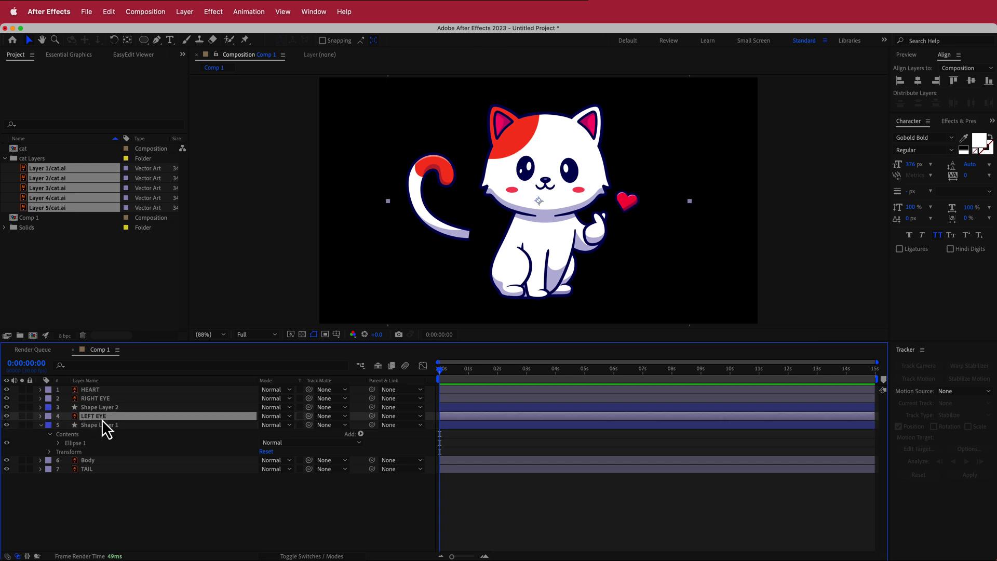
click(326, 417)
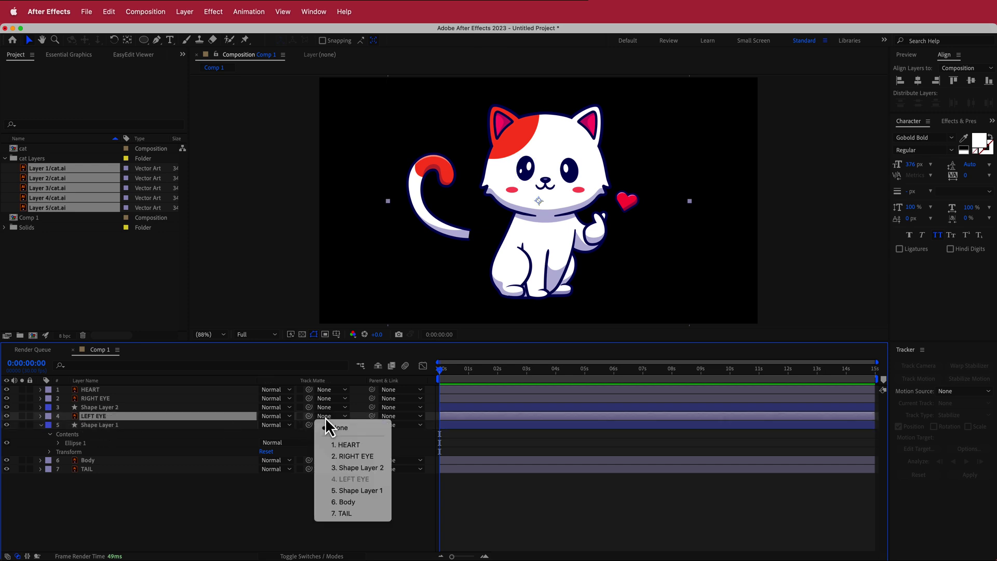
click(367, 491)
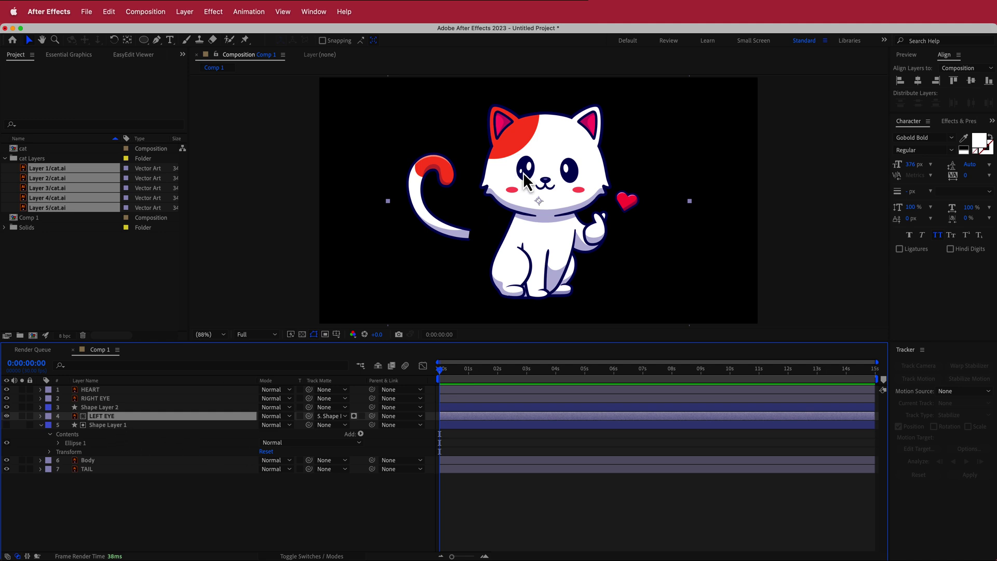
mouse_move(527, 179)
mouse_down()
mouse_move(534, 175)
mouse_move(525, 178)
mouse_up()
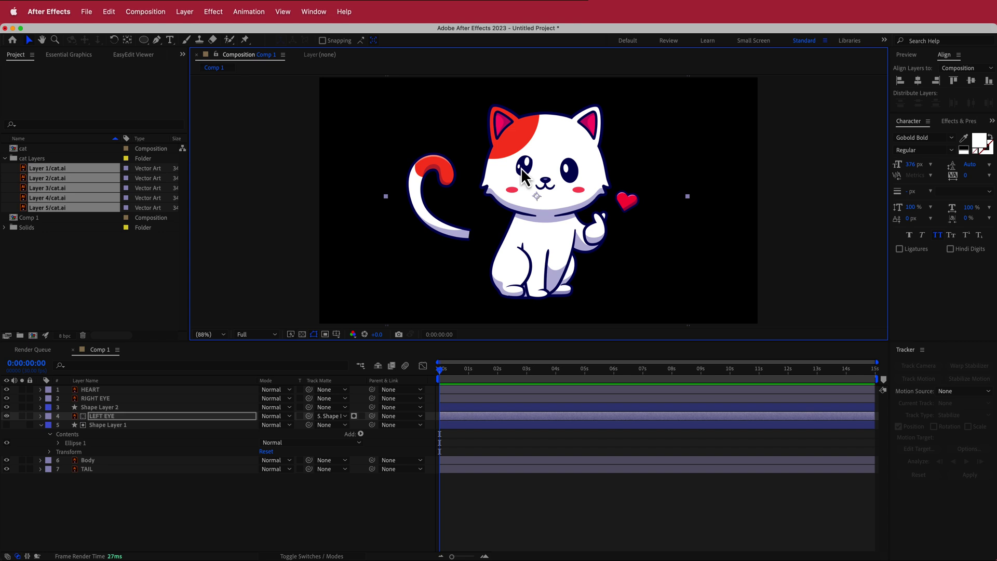
Set Shape Layer 2 as the track matte of the RIGHT EYE layer
click(103, 402)
click(326, 399)
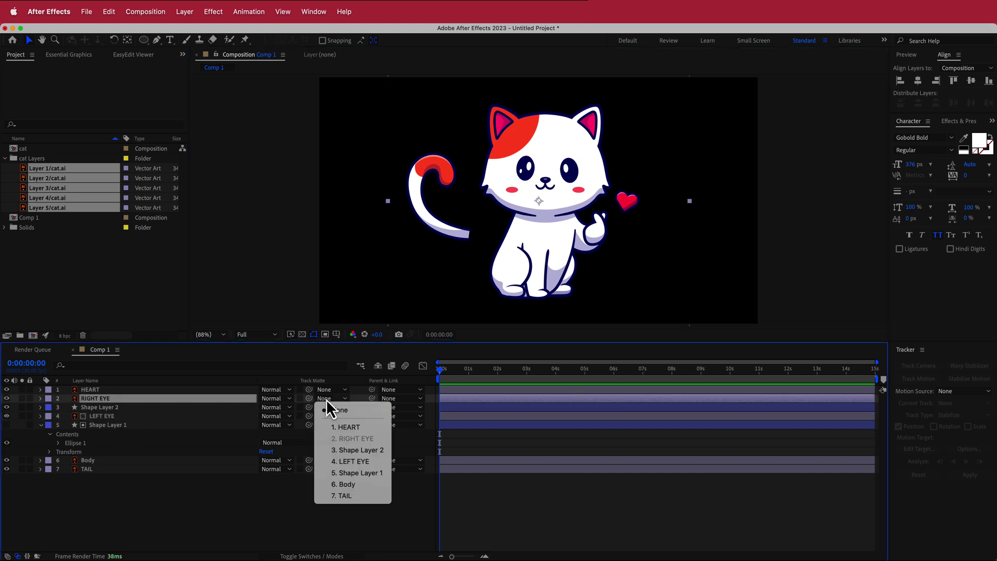
click(361, 449)
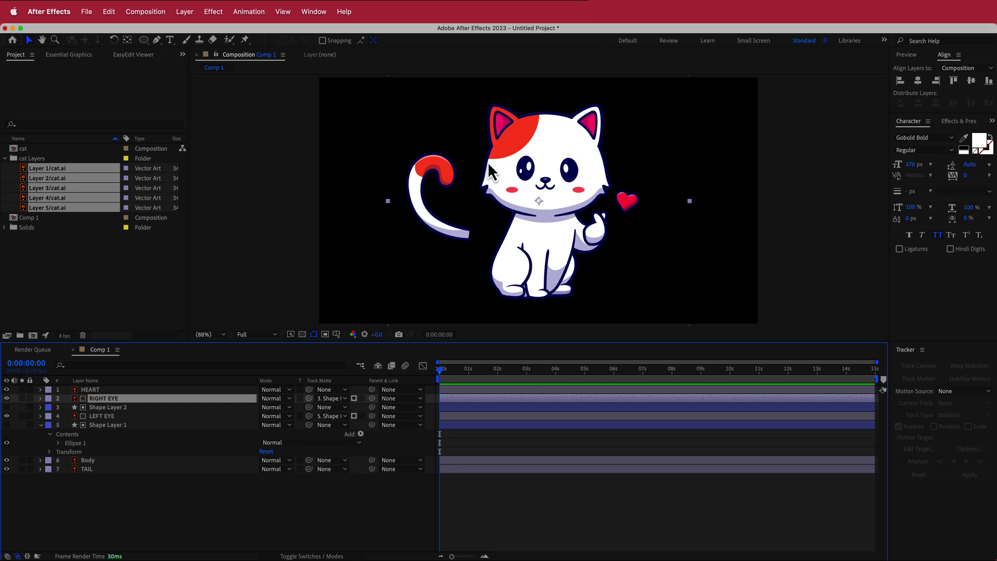
click(121, 408)
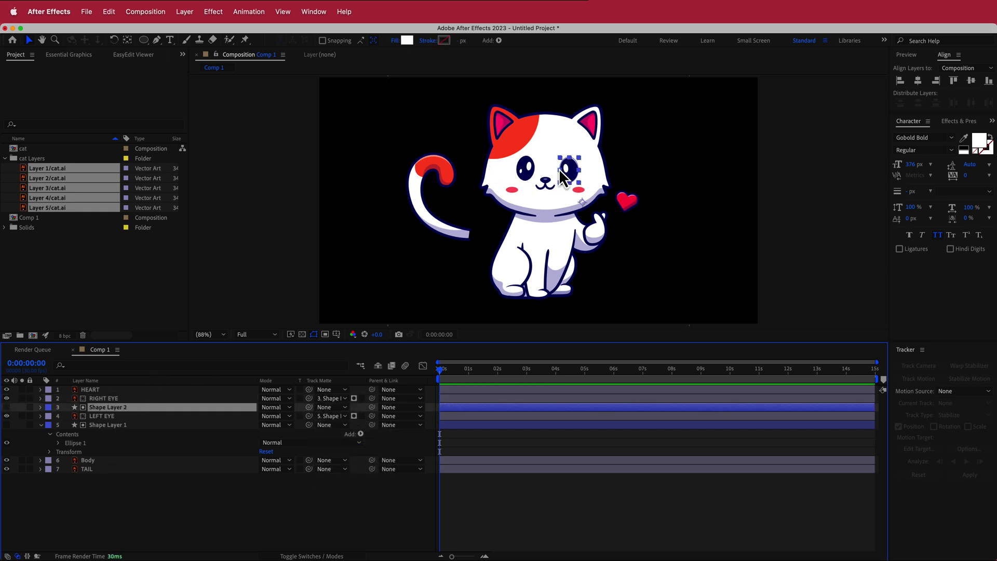
click(111, 401)
click(568, 171)
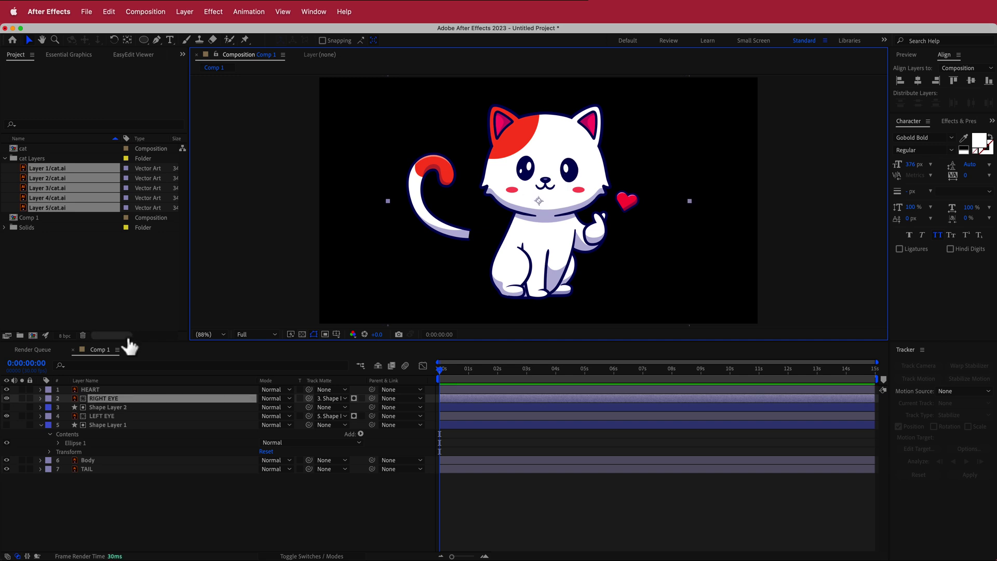
Move Shape Layer 1's anchor point to the centre of its ellipse over the left eye
click(105, 426)
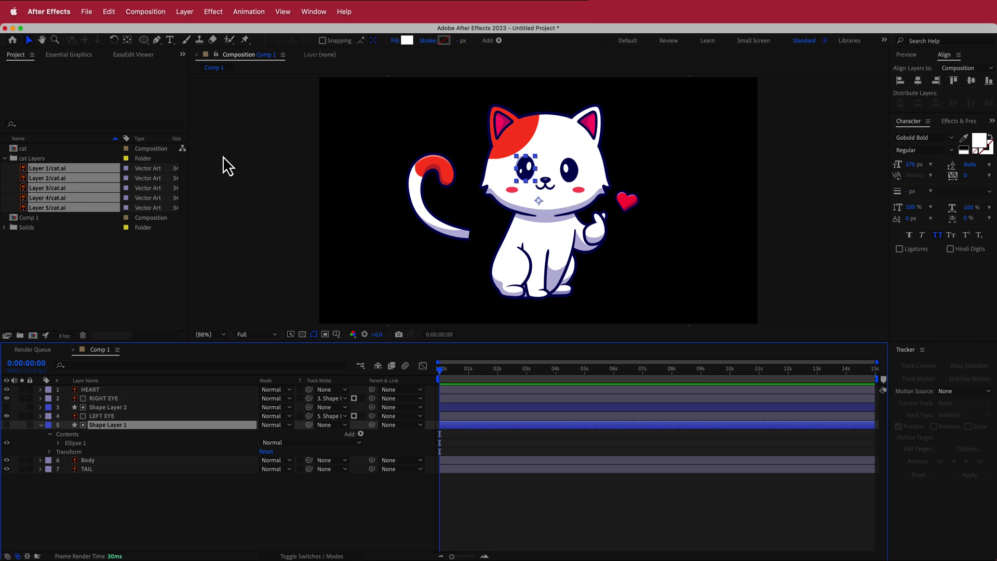
click(128, 40)
click(539, 200)
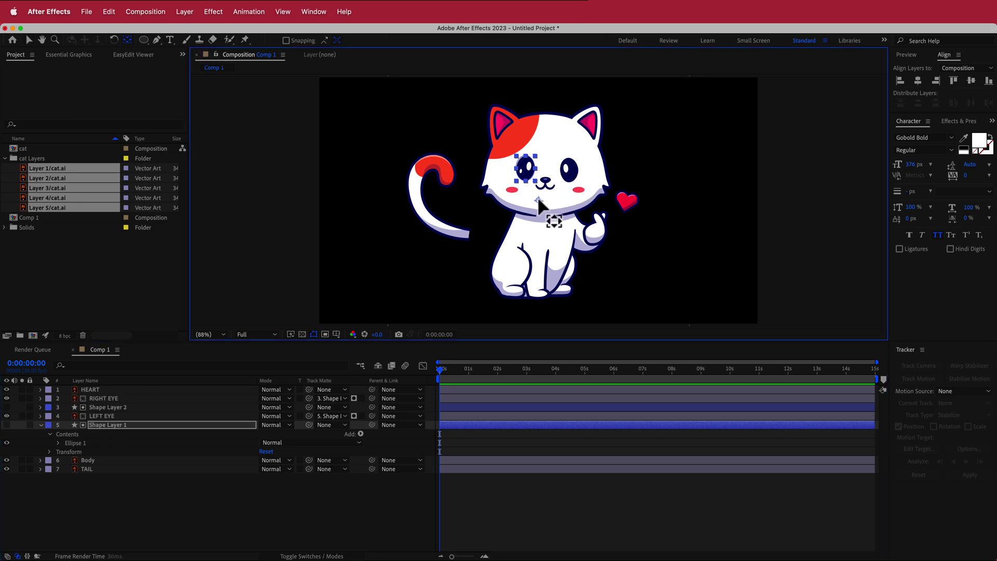
drag(539, 200, 528, 177)
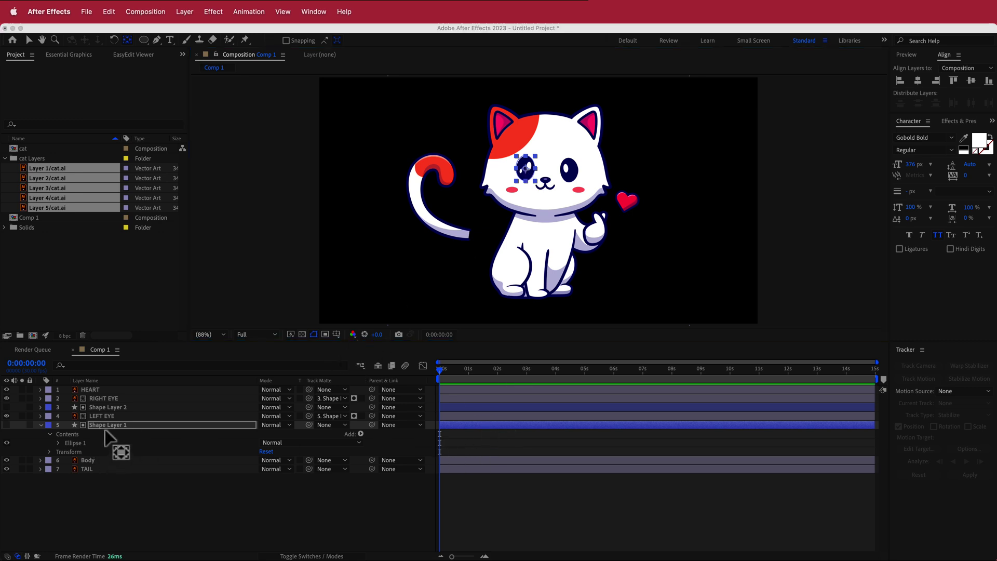
Unlink the Scale proportions of Shape Layer 1 and set a Scale keyframe at frame 0
click(147, 524)
key(s)
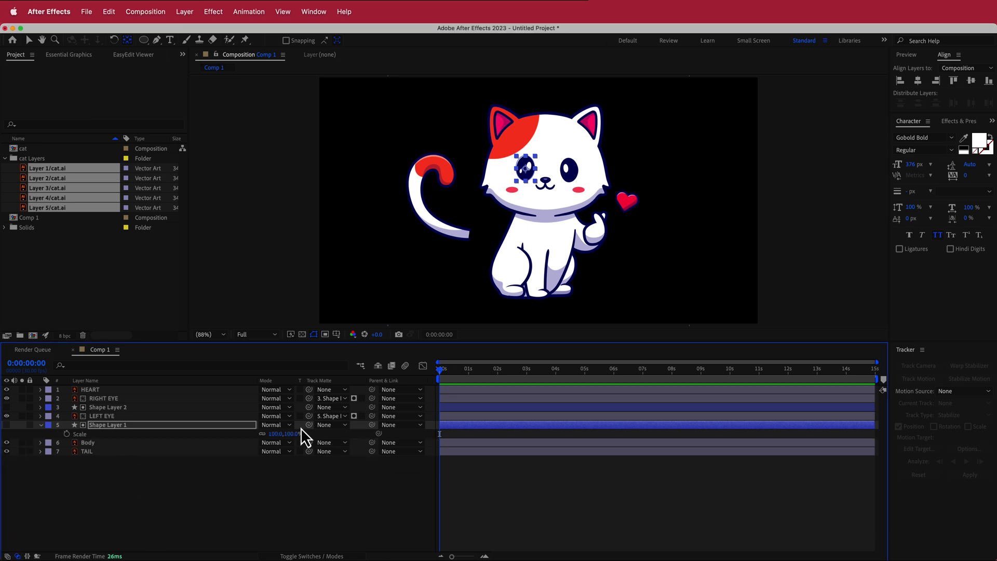
click(262, 434)
click(66, 434)
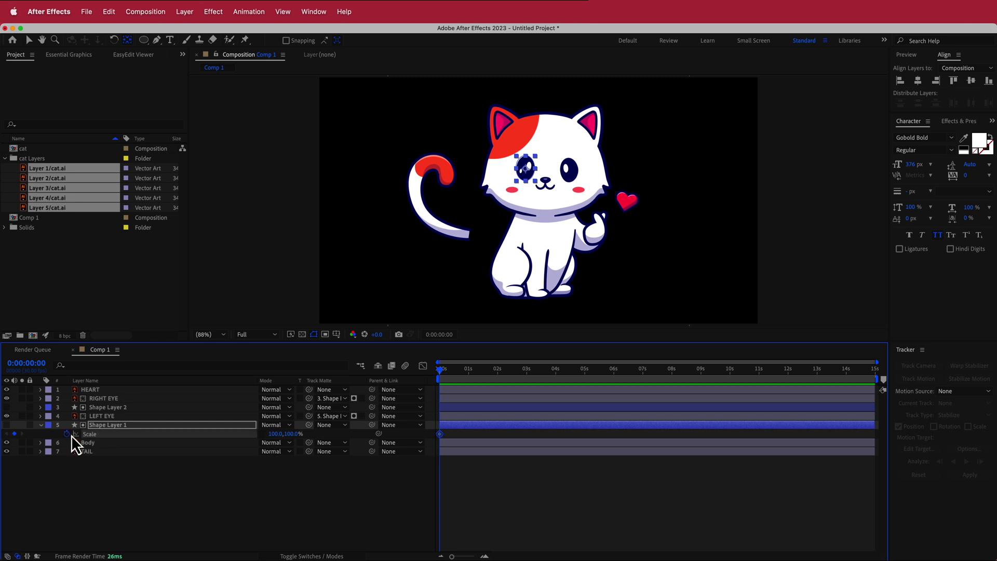
Add Scale keyframes to Shape Layer 1 at frames 5 and 10, keeping the scale at 100%
scroll(474, 440, up, 5)
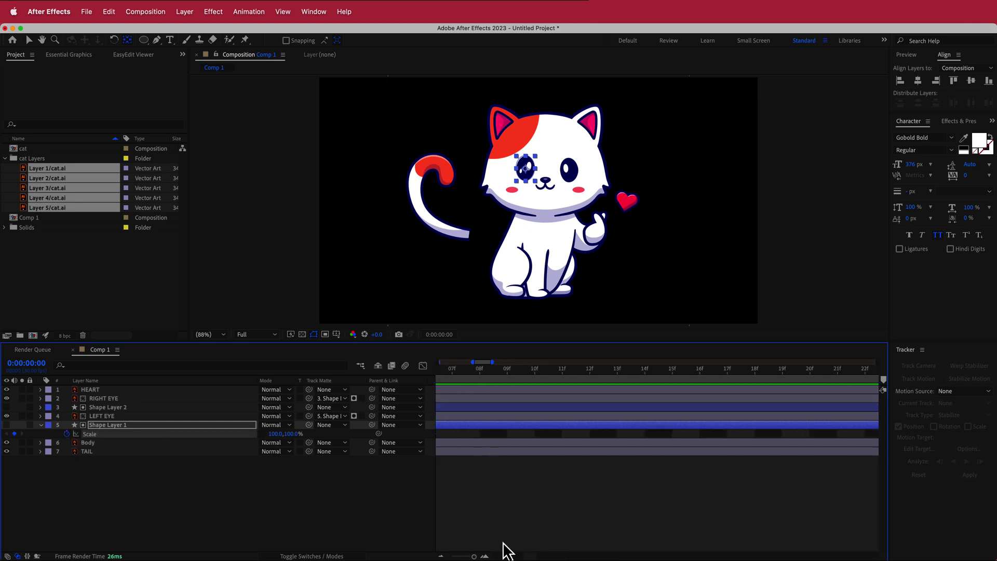
key(=)
key(Page_Down)
key(Page_Down)
key(Page_Down)
key(Page_Down)
key(Page_Down)
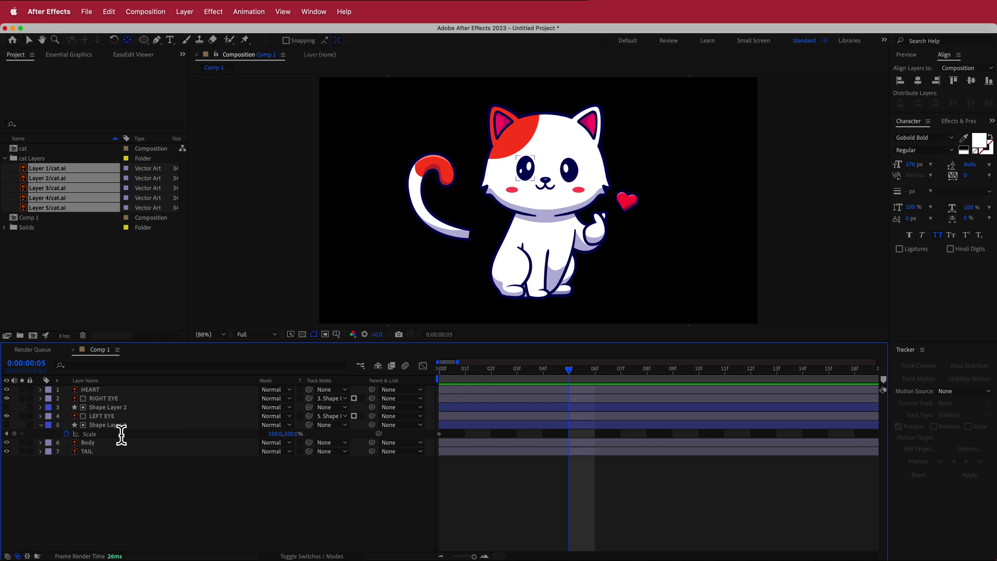
click(15, 434)
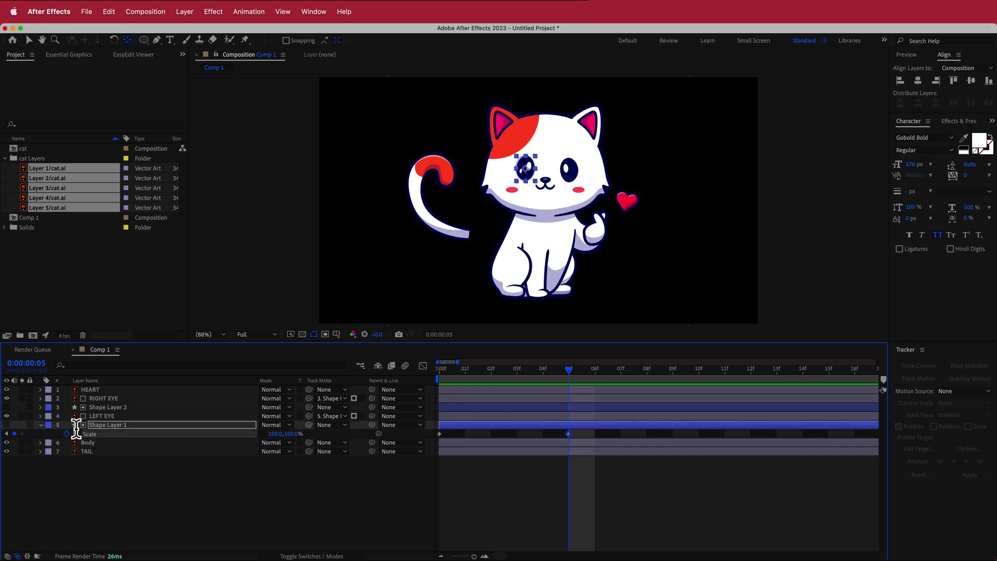
click(698, 369)
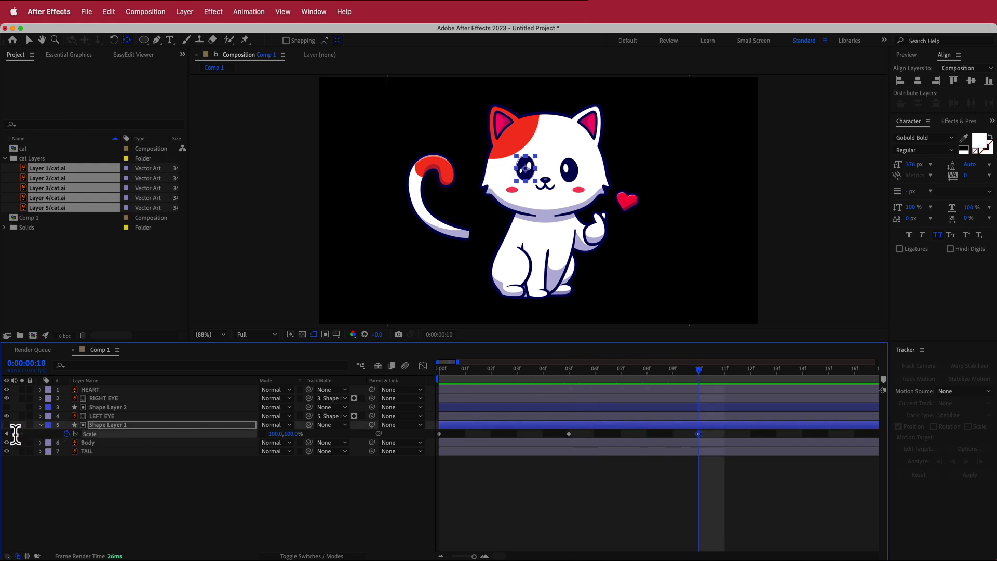
Set Shape Layer 1's vertical scale to 0% at frame 5, then return the playhead to frame 10
drag(697, 368, 569, 370)
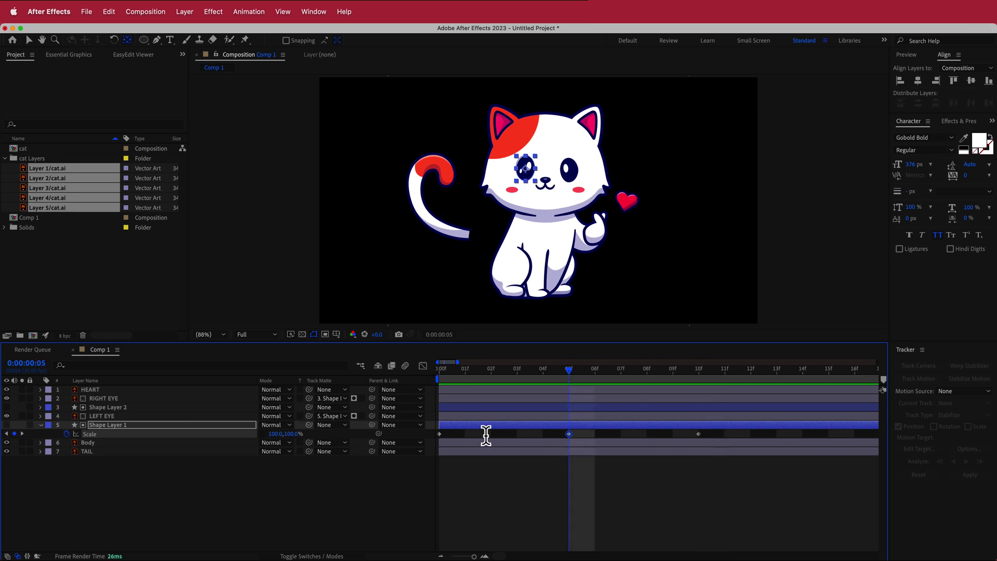
click(292, 434)
key(Return)
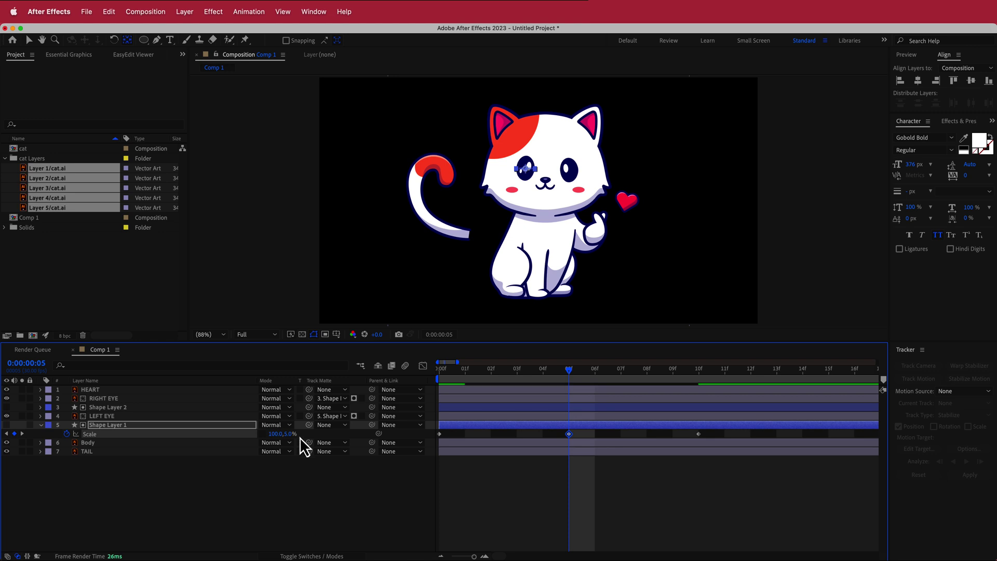
drag(566, 371, 696, 376)
Apply Easy Ease to all three Scale keyframes of Shape Layer 1
drag(715, 437, 429, 437)
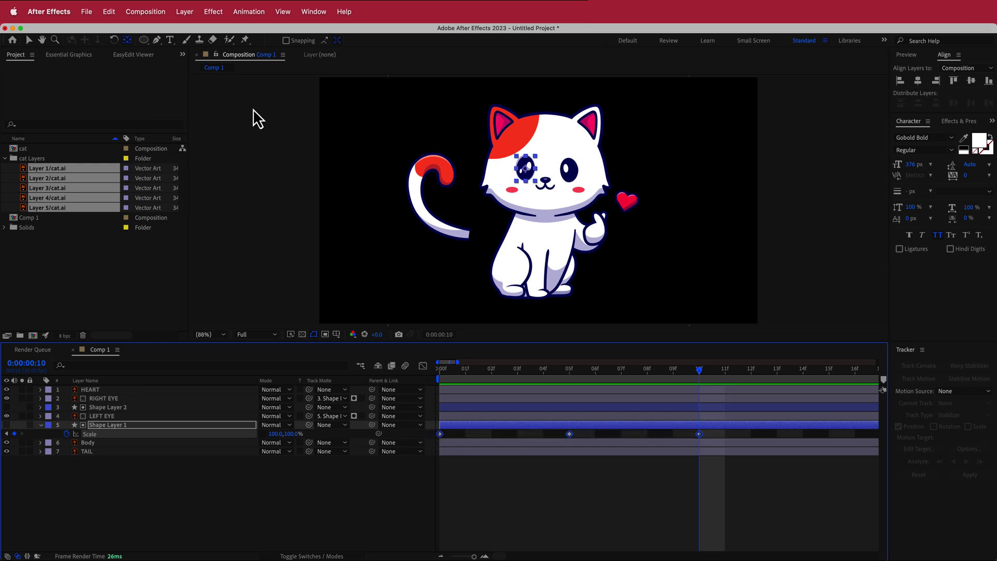
click(251, 16)
mouse_move(313, 128)
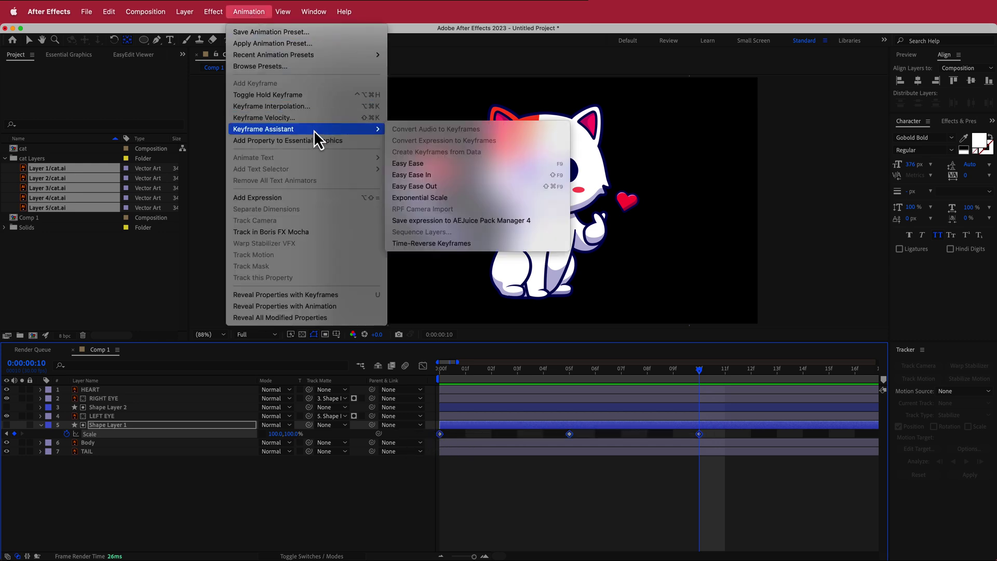
click(423, 163)
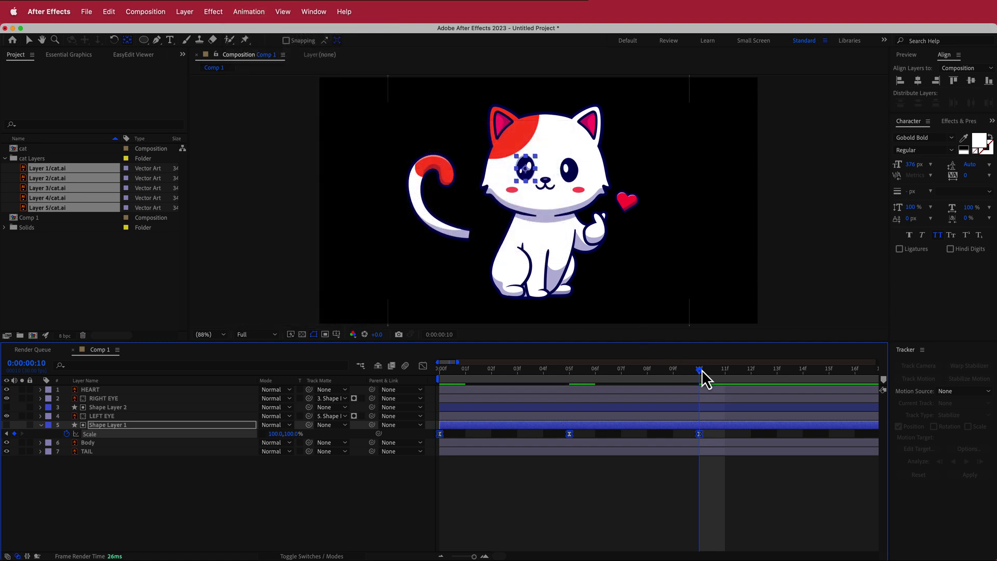
Move Shape Layer 2's anchor point to the centre of its eye shape
mouse_move(702, 370)
mouse_down()
mouse_move(571, 372)
mouse_move(420, 400)
mouse_move(700, 371)
mouse_up()
click(119, 408)
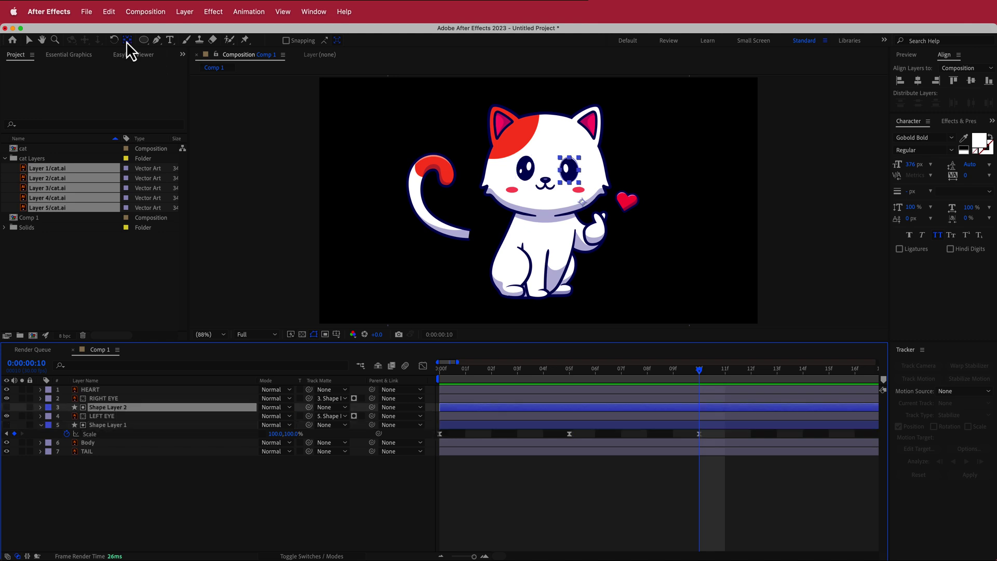
drag(581, 203, 568, 170)
Copy the three Scale keyframes of Shape Layer 1 and paste them onto Shape Layer 2 at frame 0
click(104, 427)
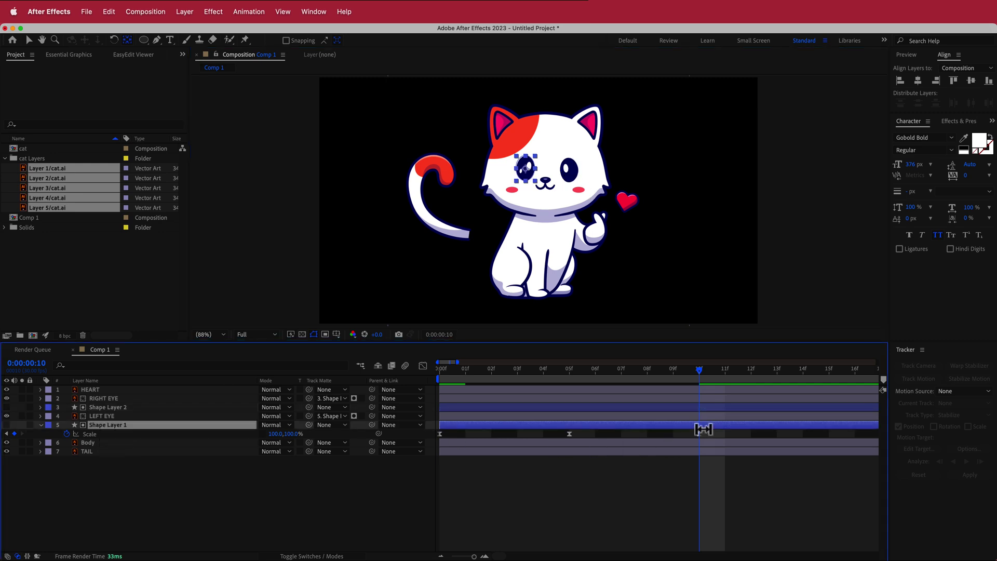
drag(714, 430, 423, 444)
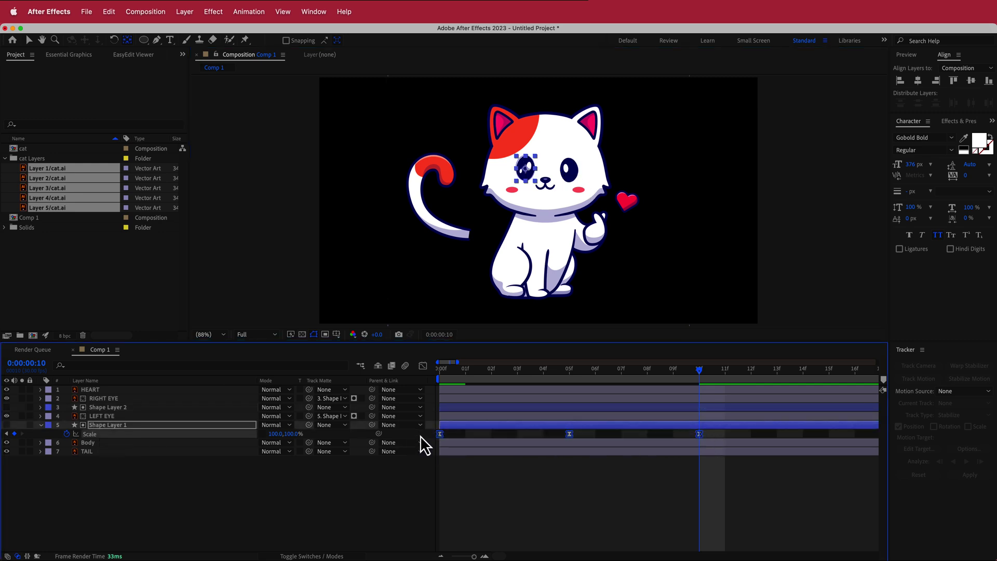
click(102, 408)
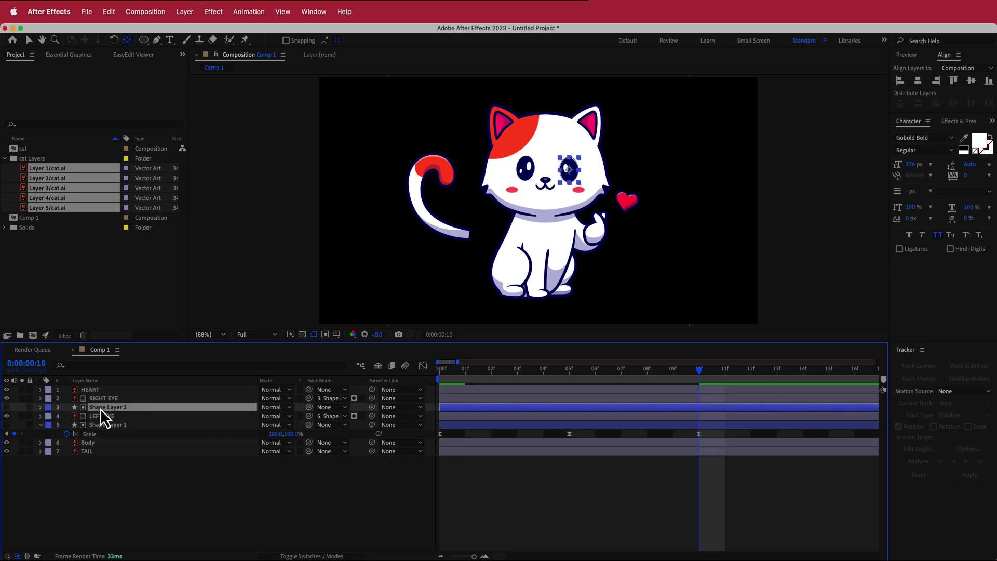
key(s)
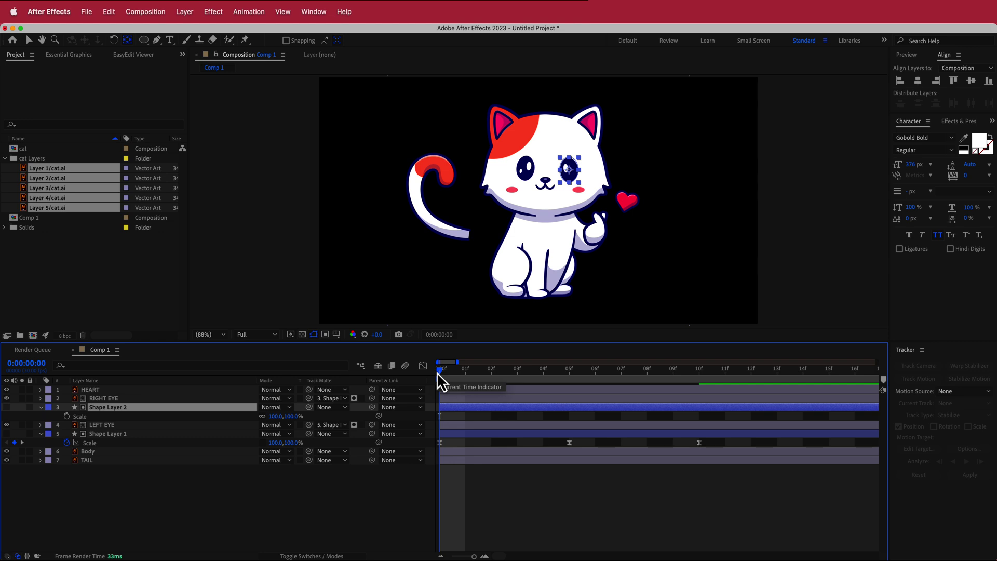
key(super+v)
Preview the blink of both eyes and show a longer stretch of the timeline
drag(440, 369, 543, 367)
key(space)
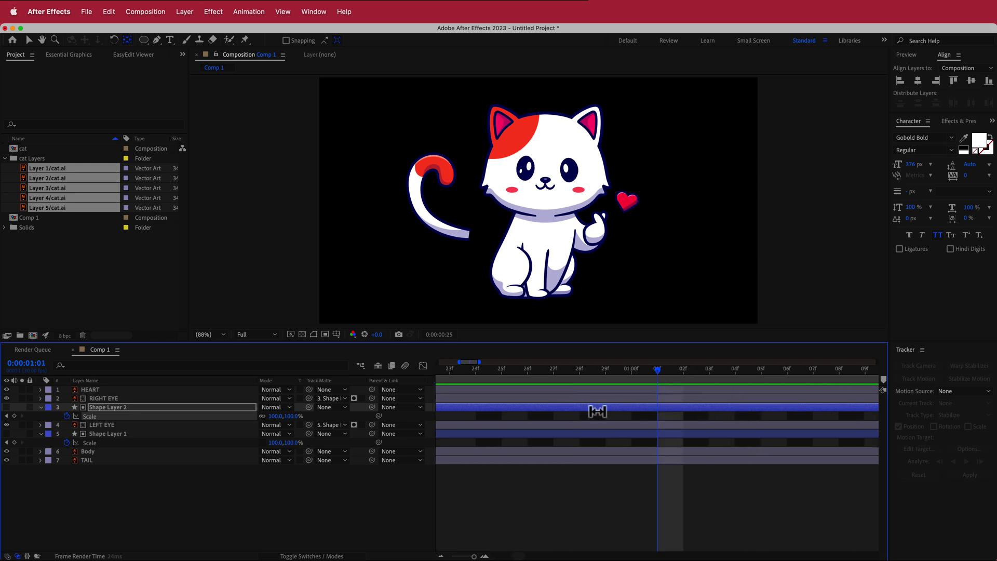
key(minus)
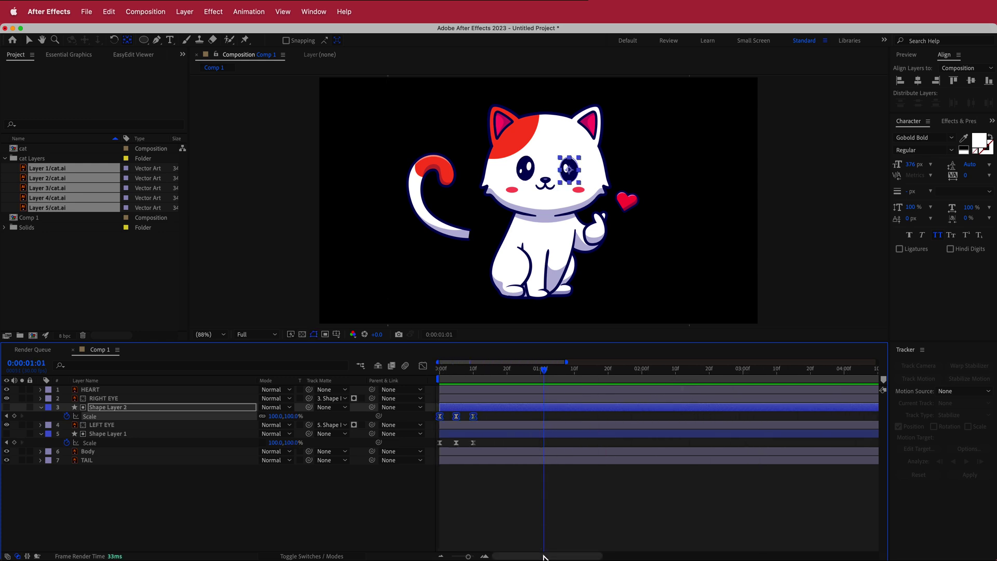
click(480, 445)
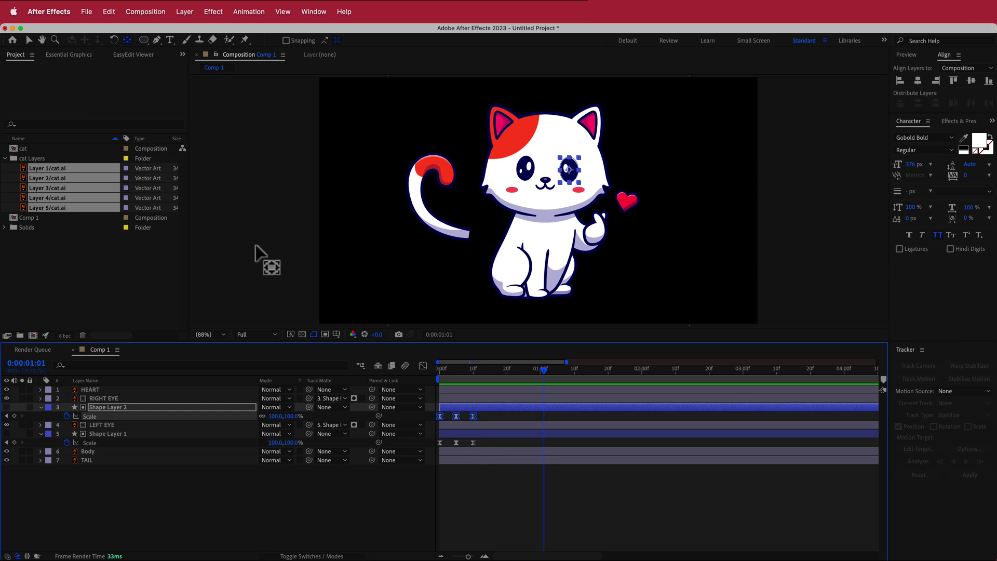
Open the Duik Angela script and create a Slider control with its Connector from Links and constraints
click(313, 10)
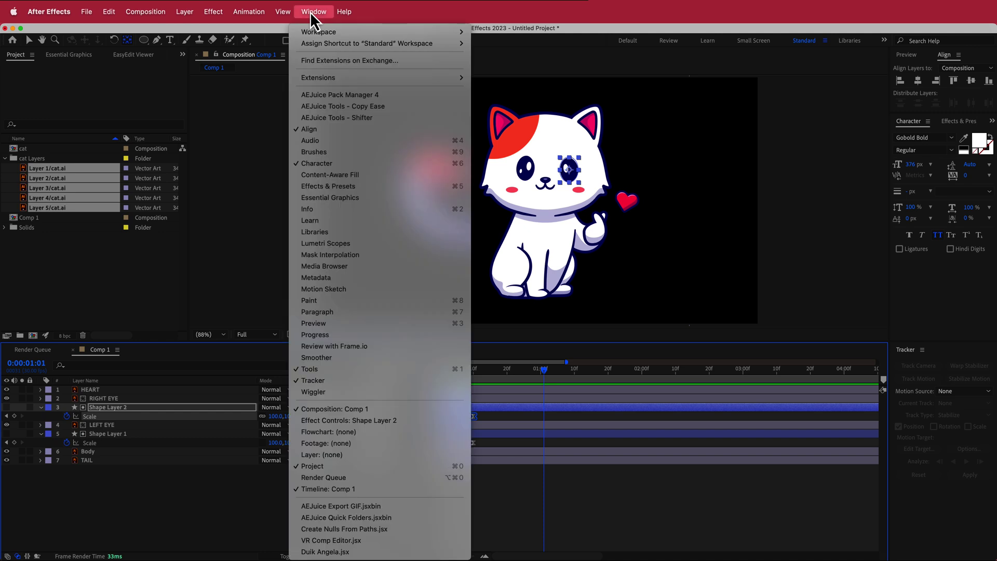
click(328, 553)
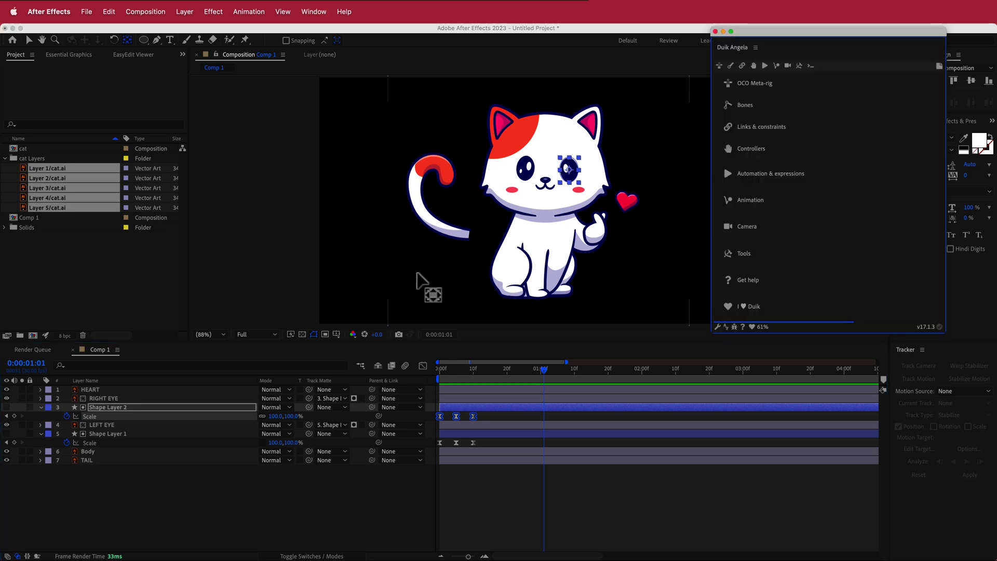
click(123, 434)
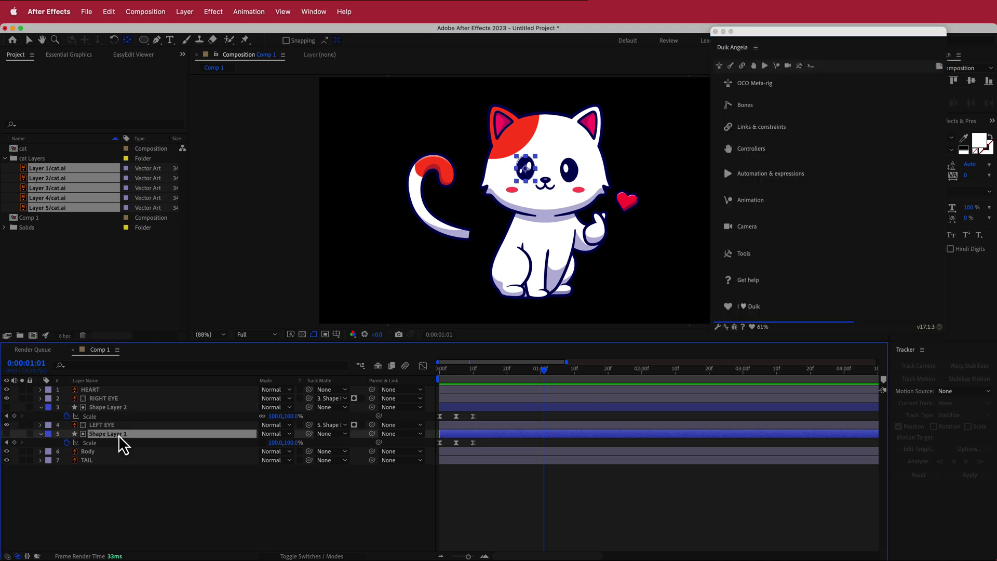
click(742, 74)
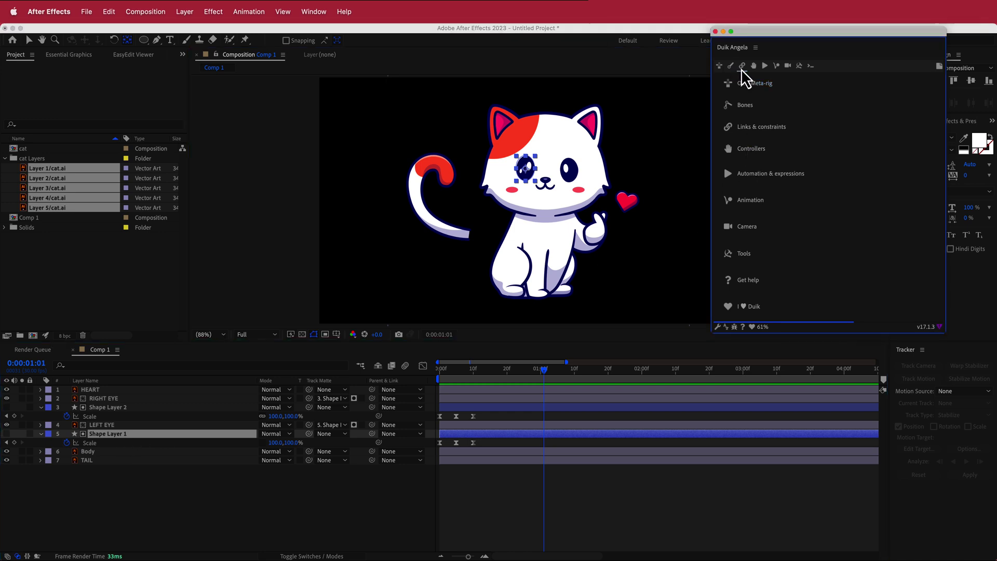
click(742, 67)
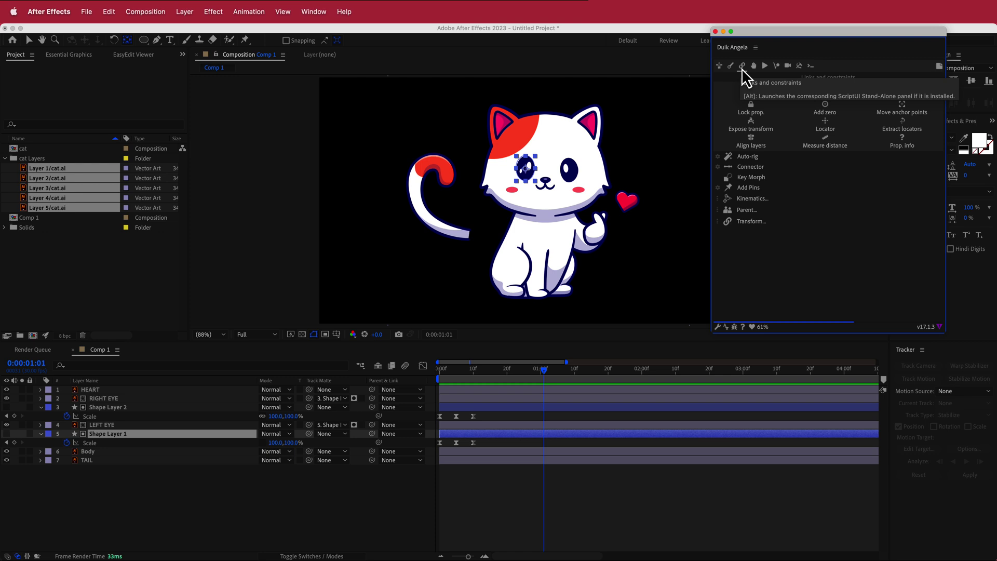
click(719, 170)
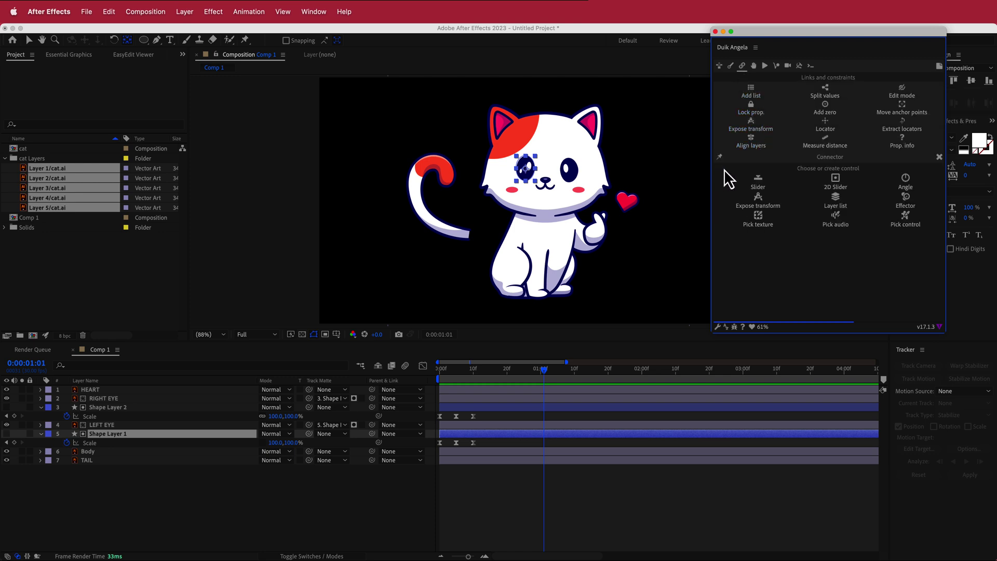
click(759, 186)
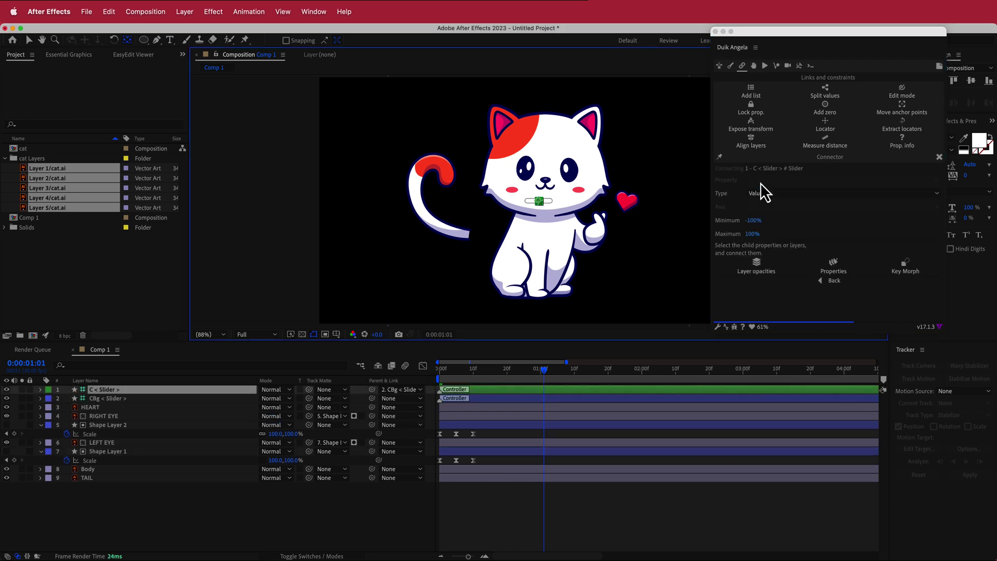
Scale the CBg < Slider > layer to 331% and apply a Fill effect to it
click(130, 398)
key(s)
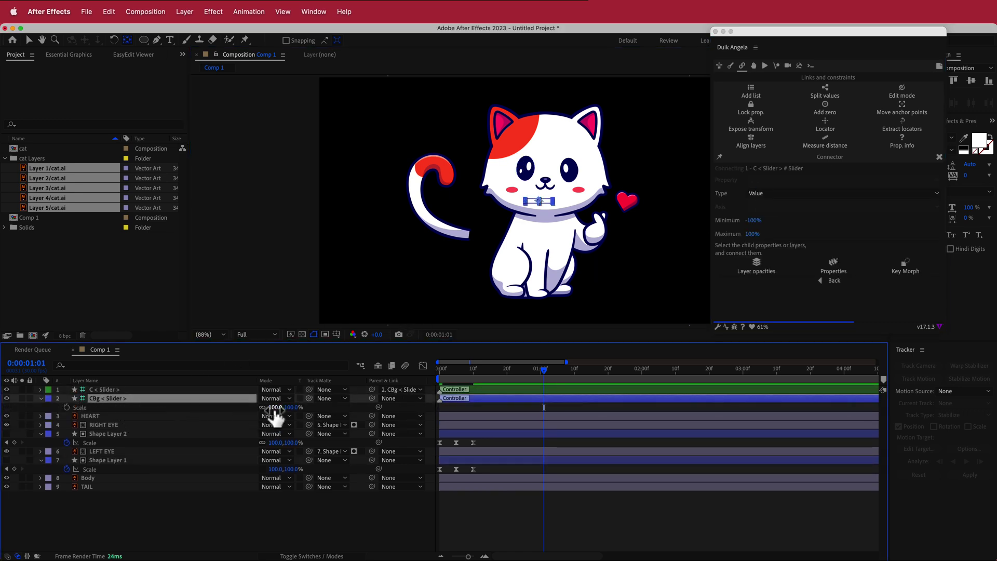
drag(274, 411, 387, 406)
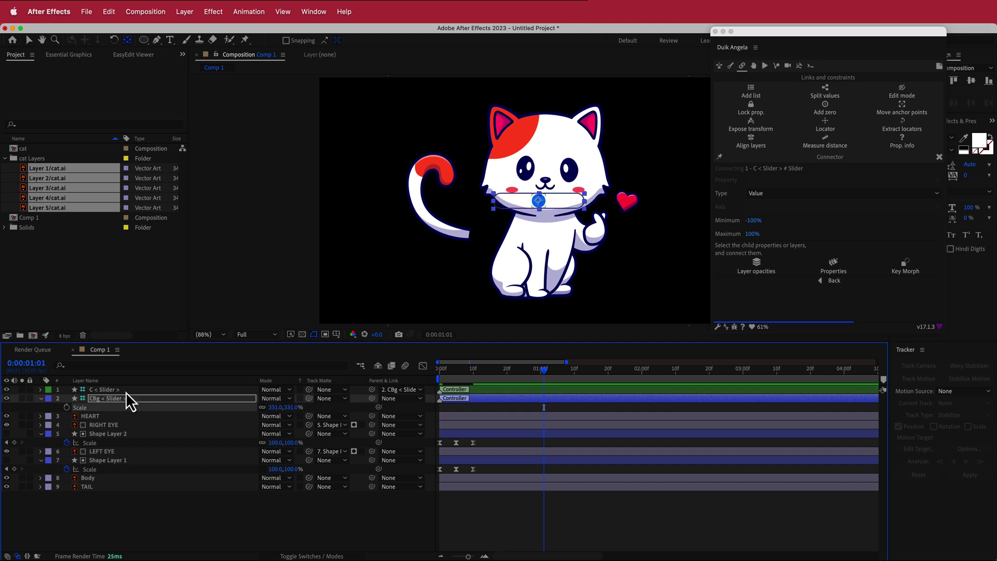
key(ctrl+space)
text(fill)
key(Return)
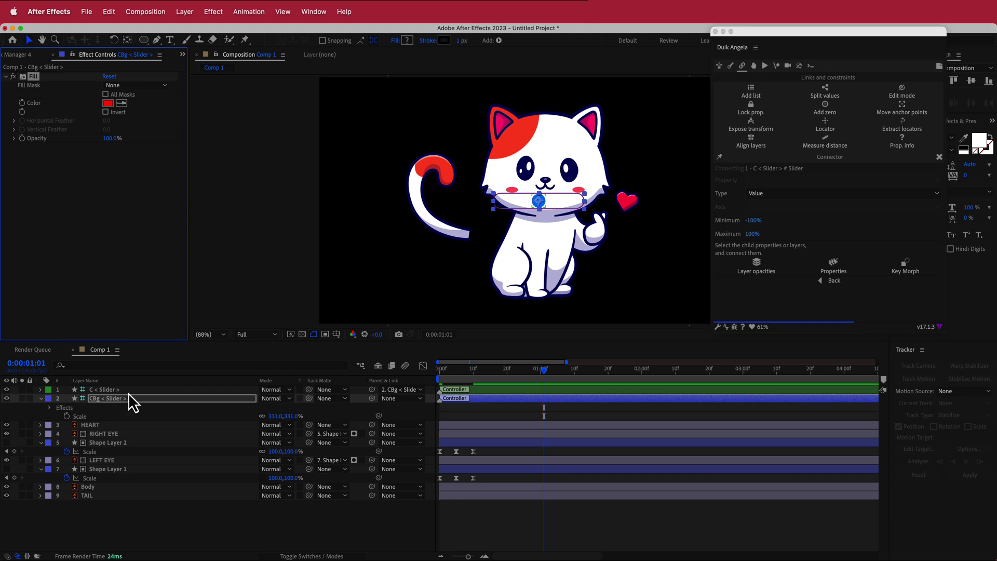
Reposition the slider in the empty area beside the cat's ear and move the Duik window clear of it
click(523, 195)
drag(526, 200, 657, 117)
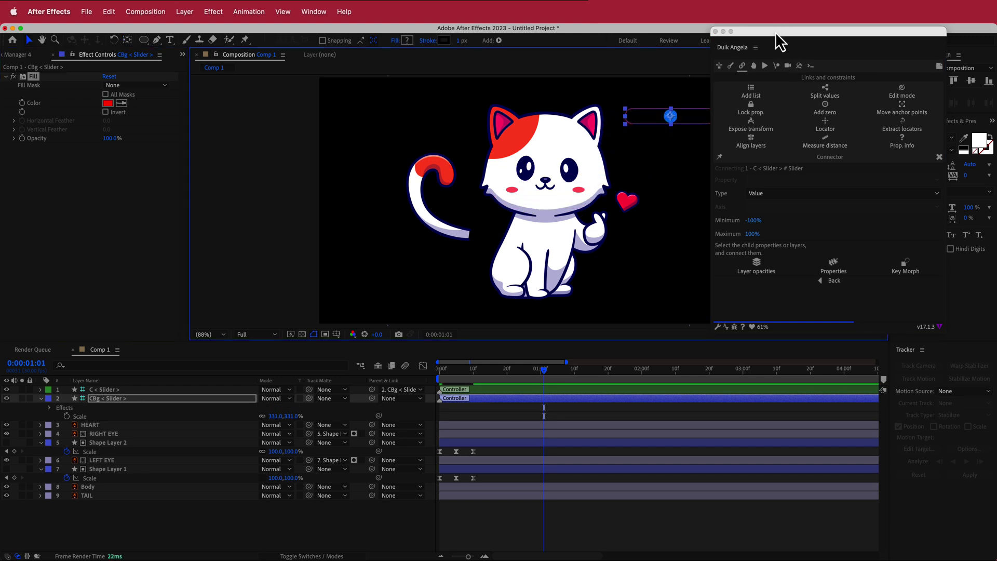
drag(779, 33, 854, 36)
Set the C < Slider > handle to -100% and connect both shape layers' Scale keyframes to it from frame 0
click(109, 390)
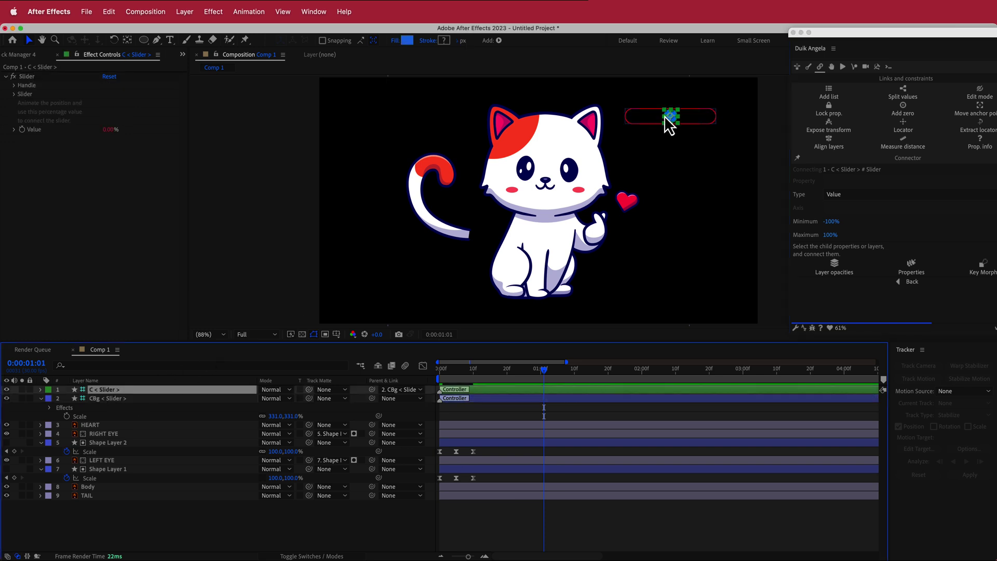
drag(673, 120, 629, 117)
drag(543, 370, 431, 378)
drag(485, 448, 431, 483)
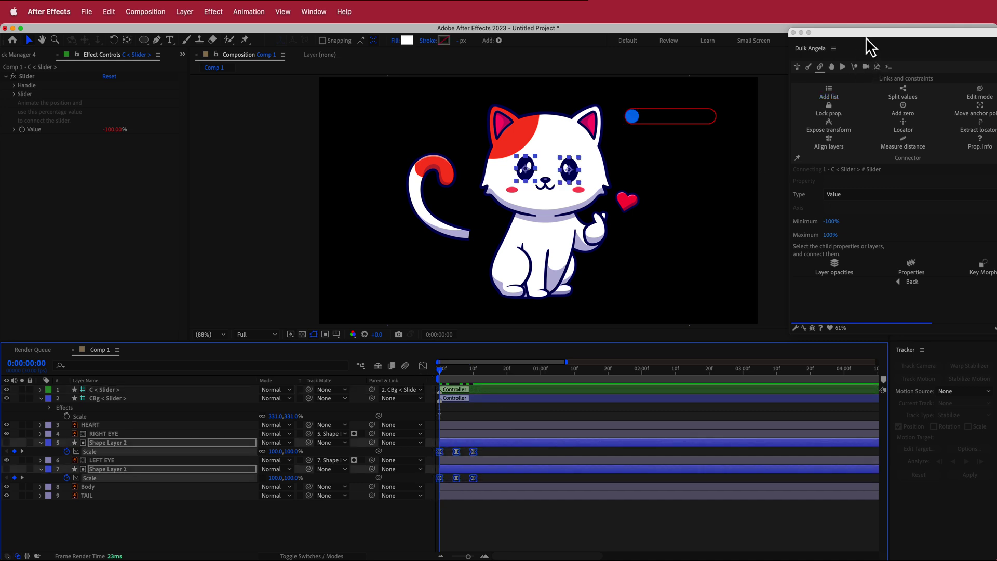
drag(867, 33, 840, 30)
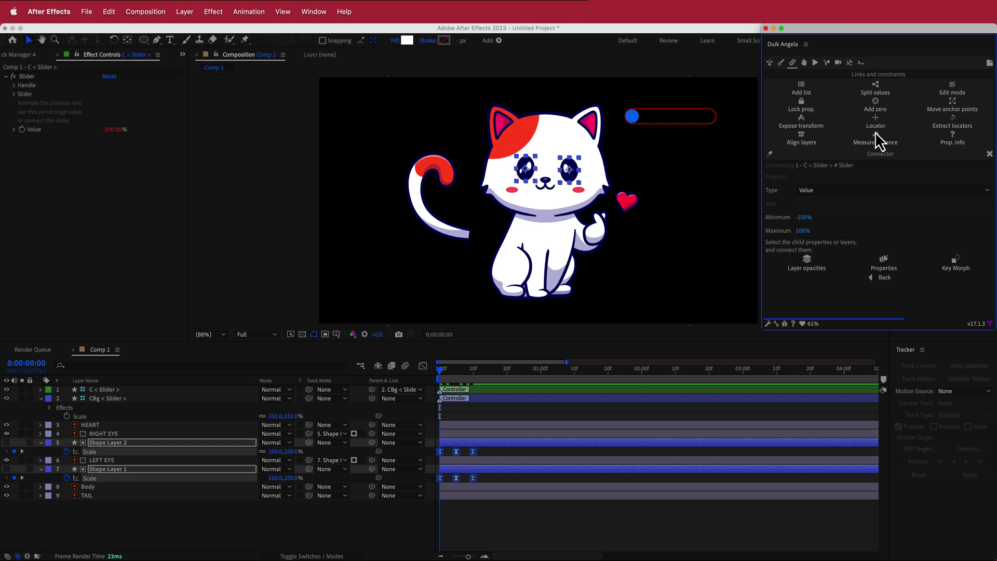
click(884, 267)
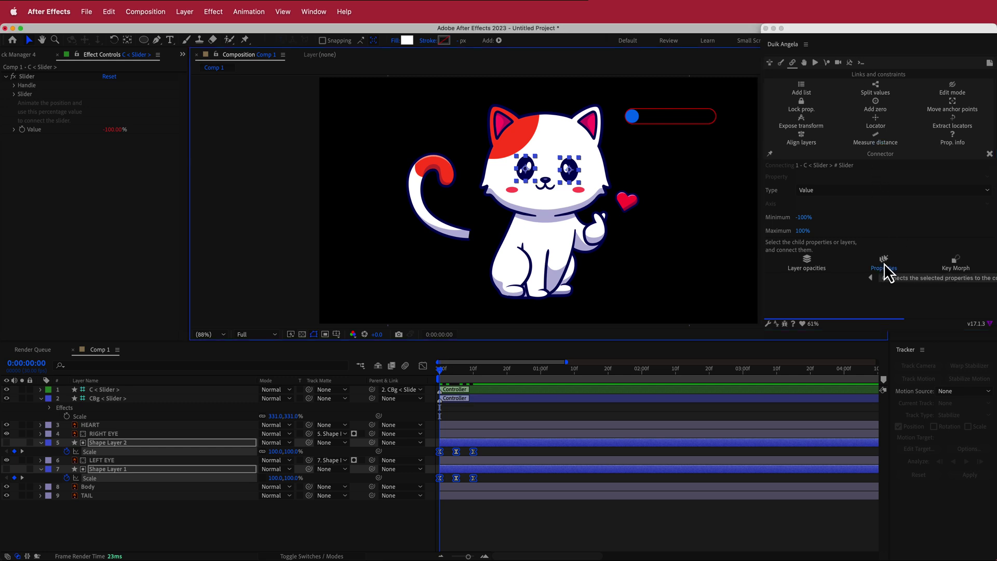
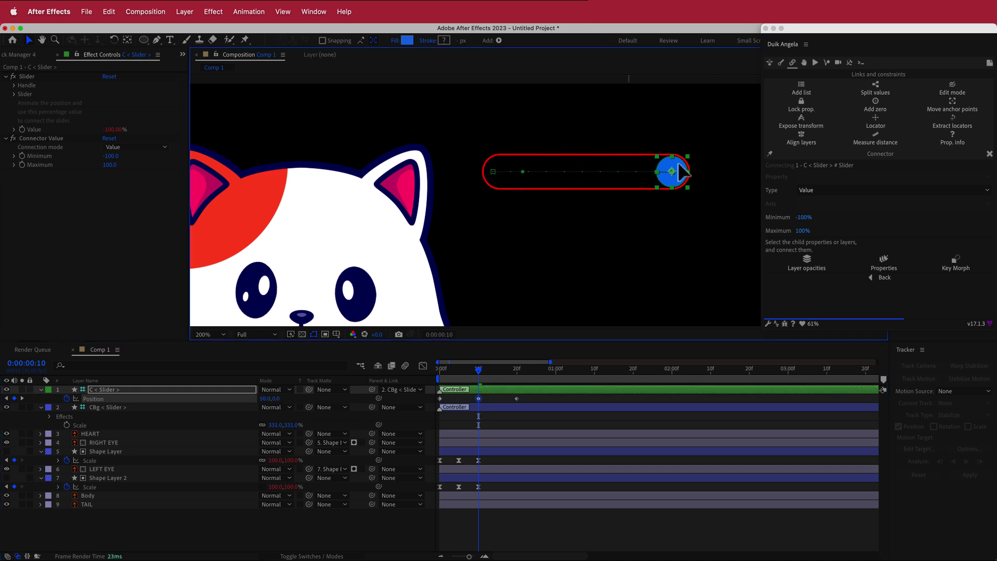
Preview the slider-driven blink and apply Easy Ease to the three Position keyframes of the C < Slider > layer
drag(480, 370, 431, 370)
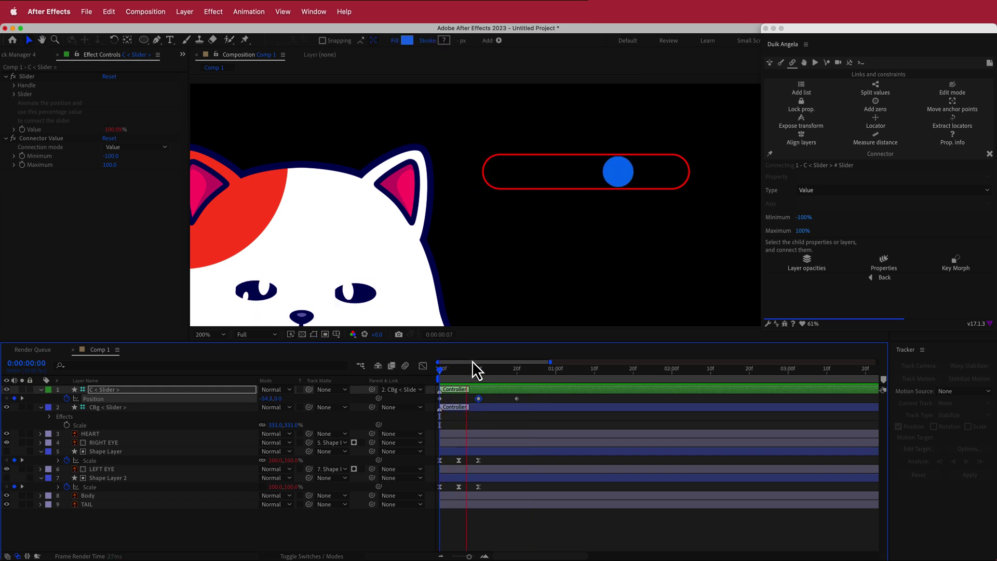
drag(507, 370, 672, 371)
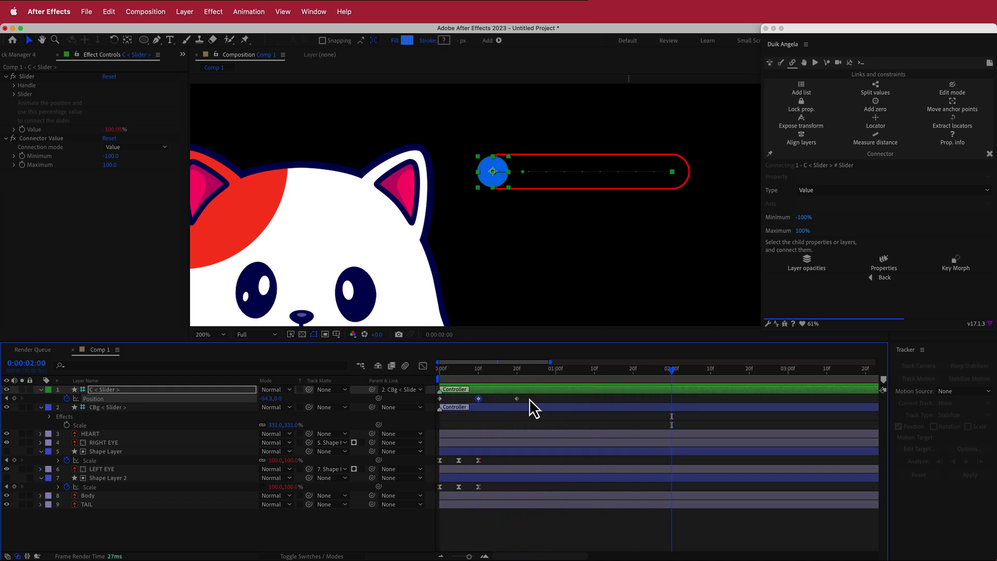
drag(536, 396, 425, 407)
click(242, 13)
mouse_move(326, 131)
click(424, 164)
Copy the C < Slider > Position keyframes and paste them at 2, 4 and 6 seconds
drag(560, 413, 438, 396)
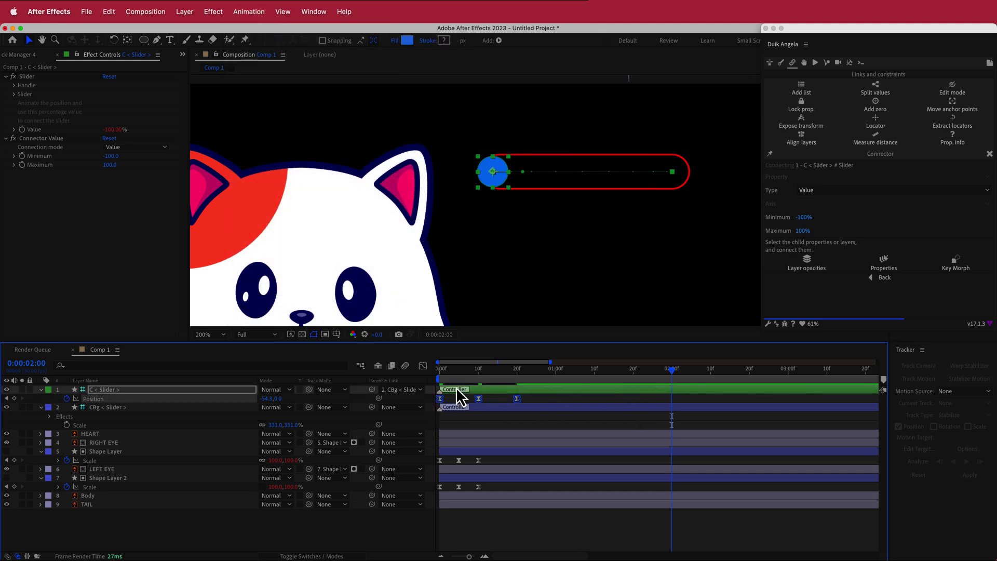
key(minus)
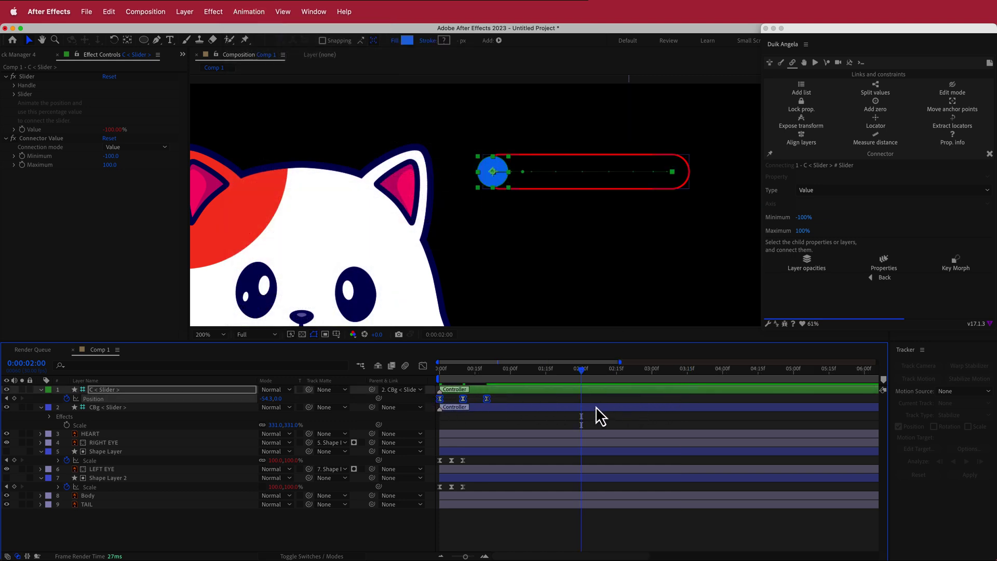
key(ctrl+c)
key(ctrl+v)
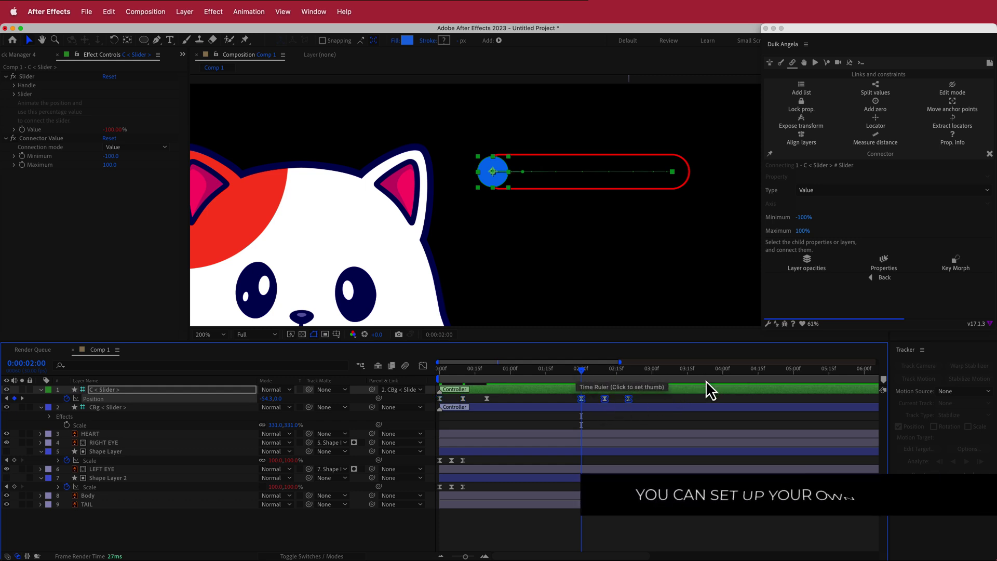
click(653, 374)
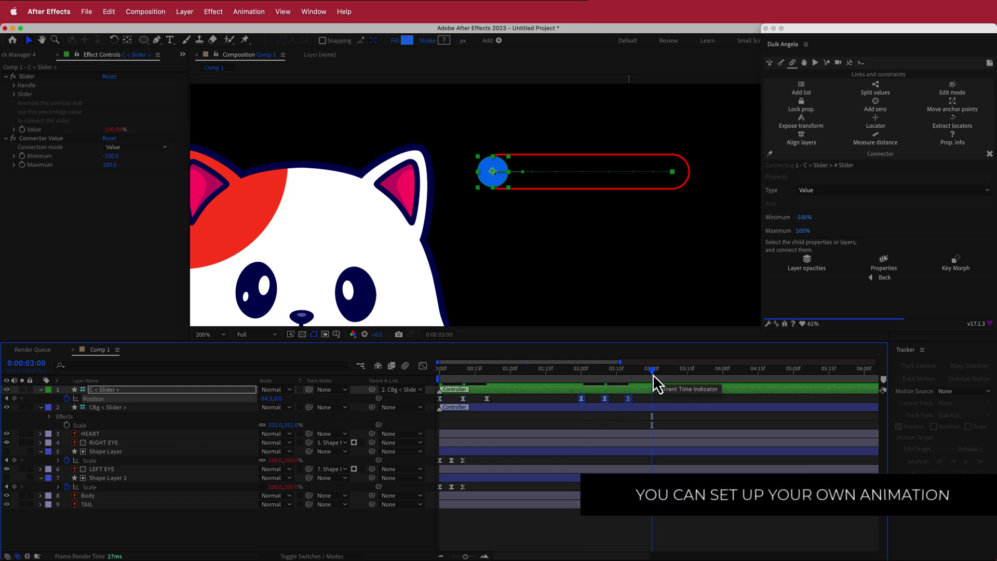
click(722, 373)
key(ctrl+v)
click(863, 371)
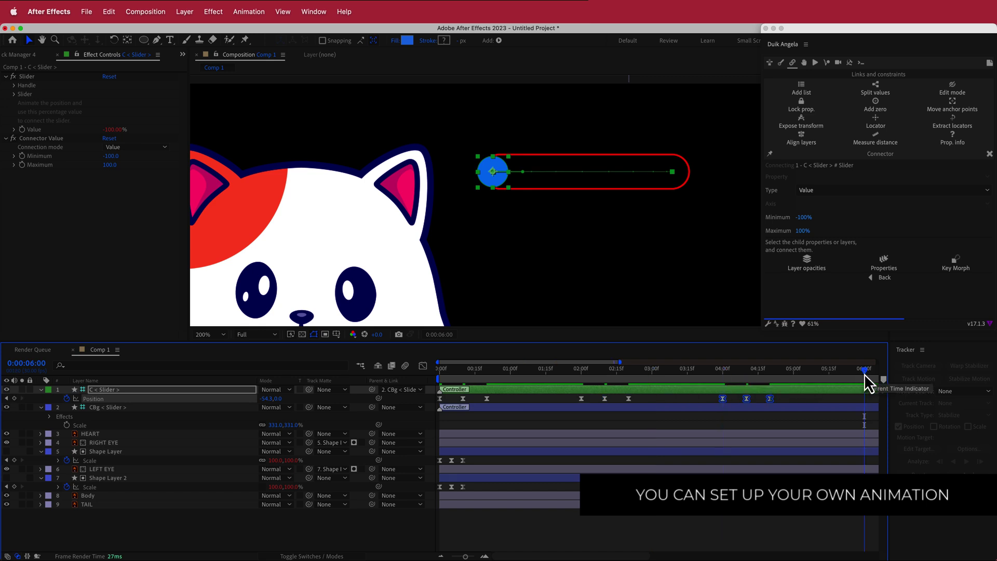
Preview the repeated blinks from the start with the full 15-second timeline in view
drag(864, 373, 441, 371)
key(minus)
key(space)
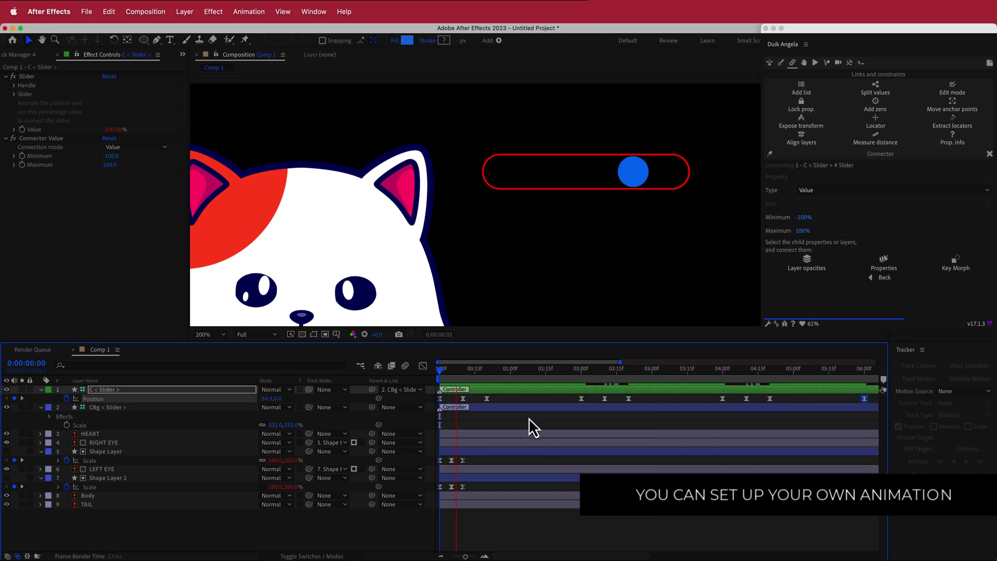
key(minus)
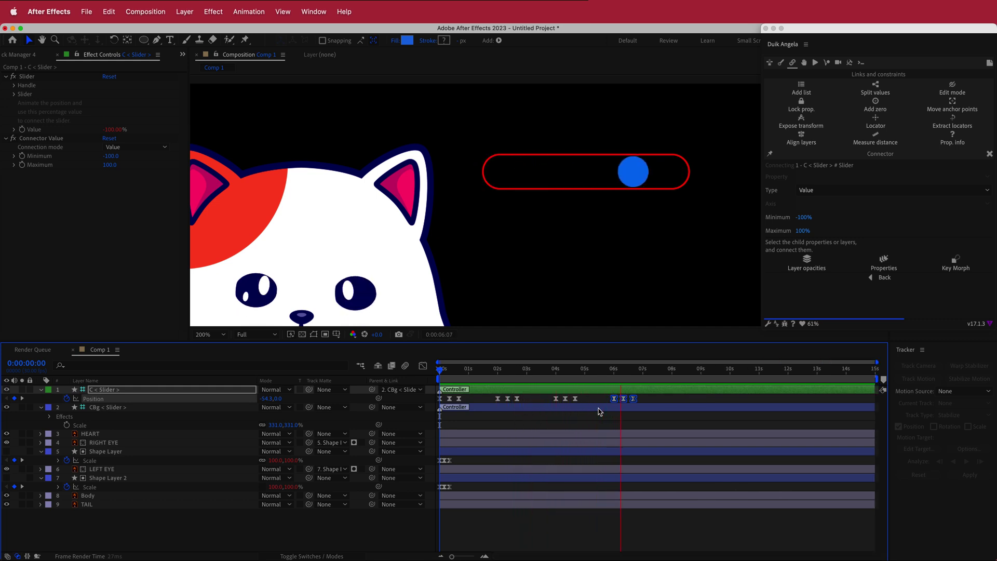
key(space)
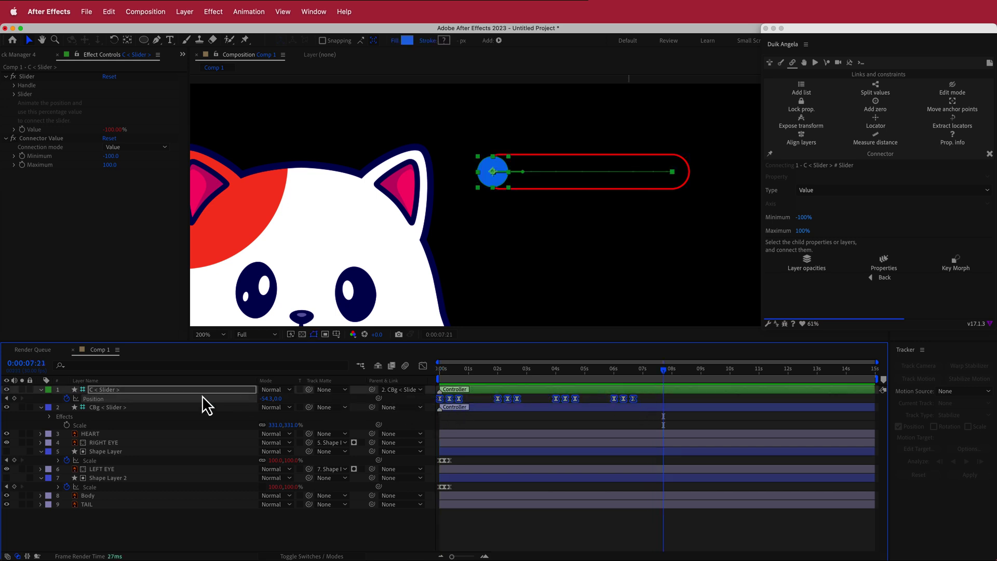
Add a loopOut() expression to the C < Slider > layer's Position and preview the looping blink from the start
alt+click(67, 398)
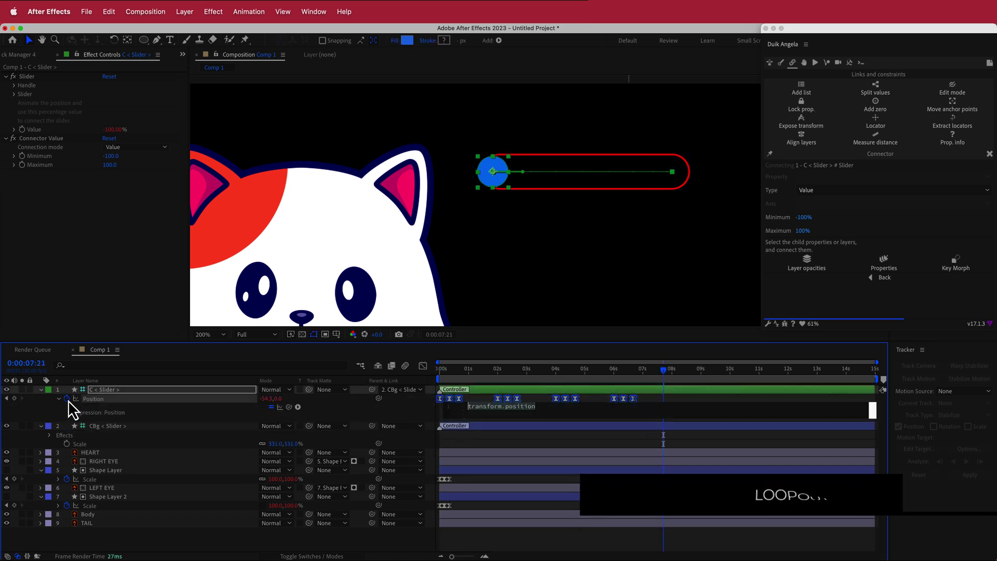
text(loo)
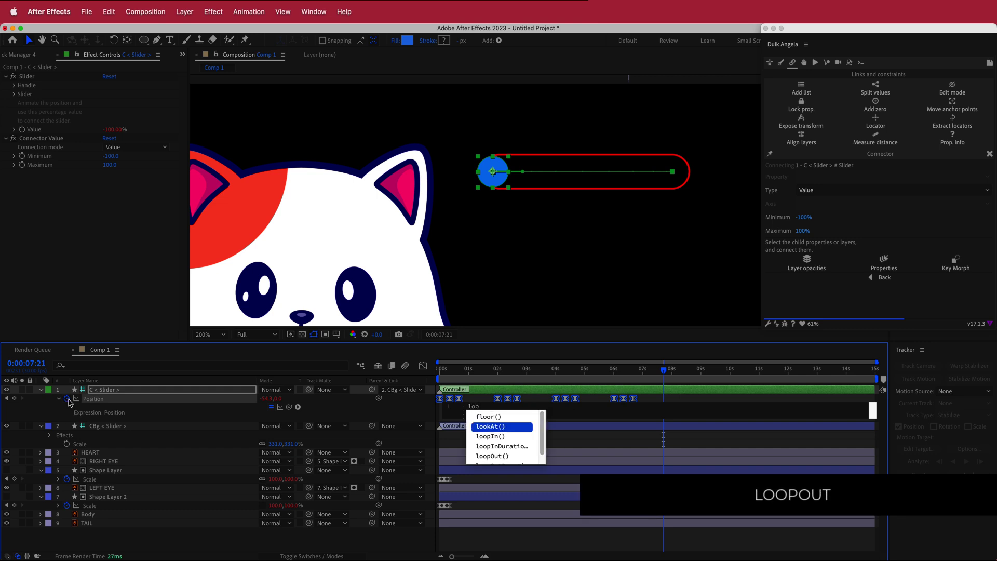
text(pou)
key(Return)
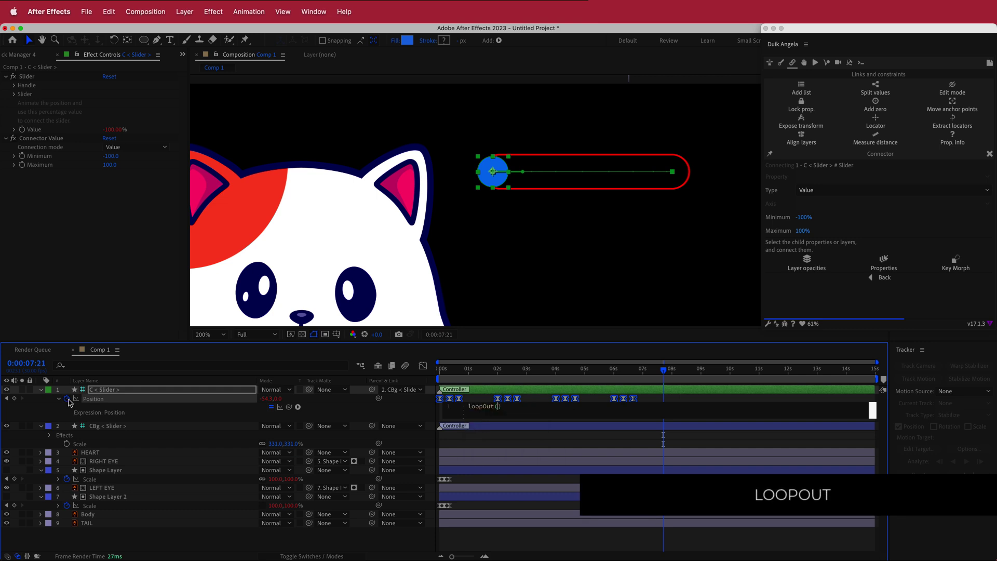
drag(663, 368, 429, 379)
key(space)
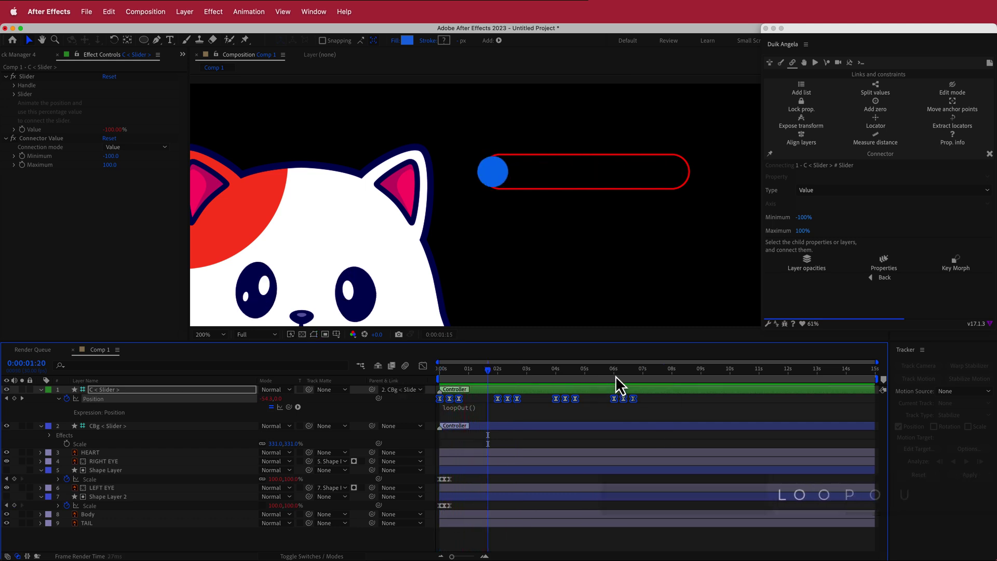
click(615, 376)
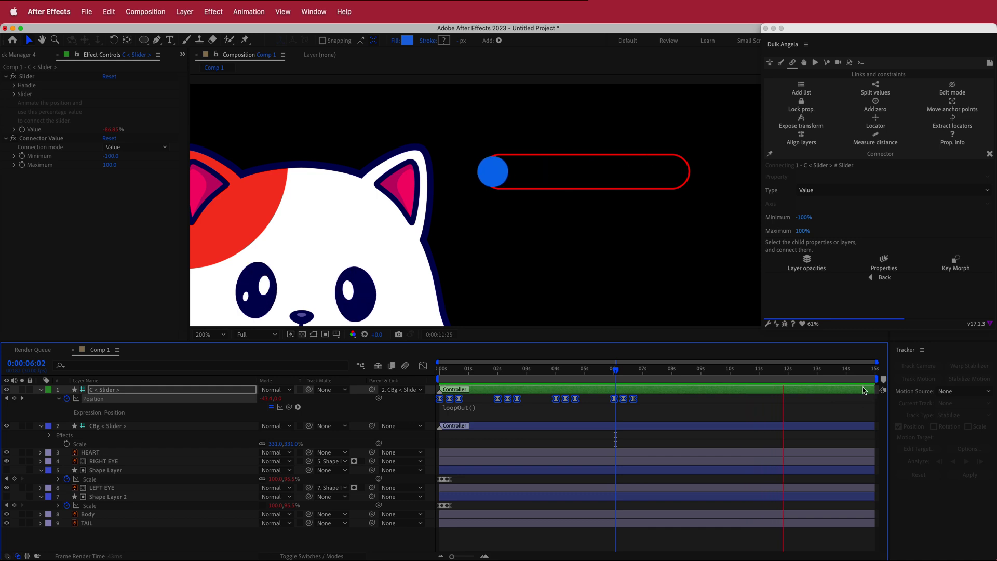
key(space)
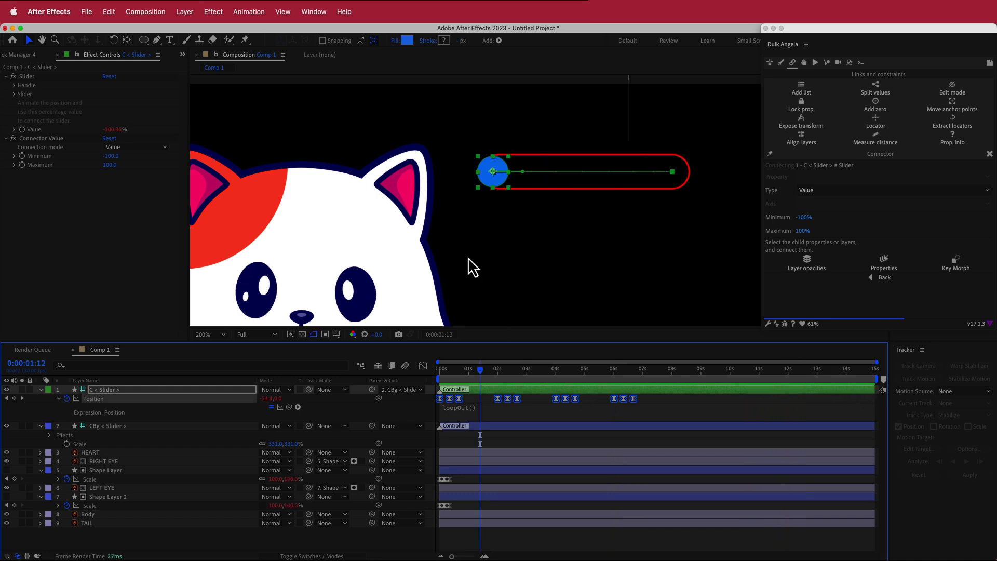
Add the expression wiggle(1,30) to the HEART layer's Position and preview the floating heart from the start
scroll(503, 225, down, 2)
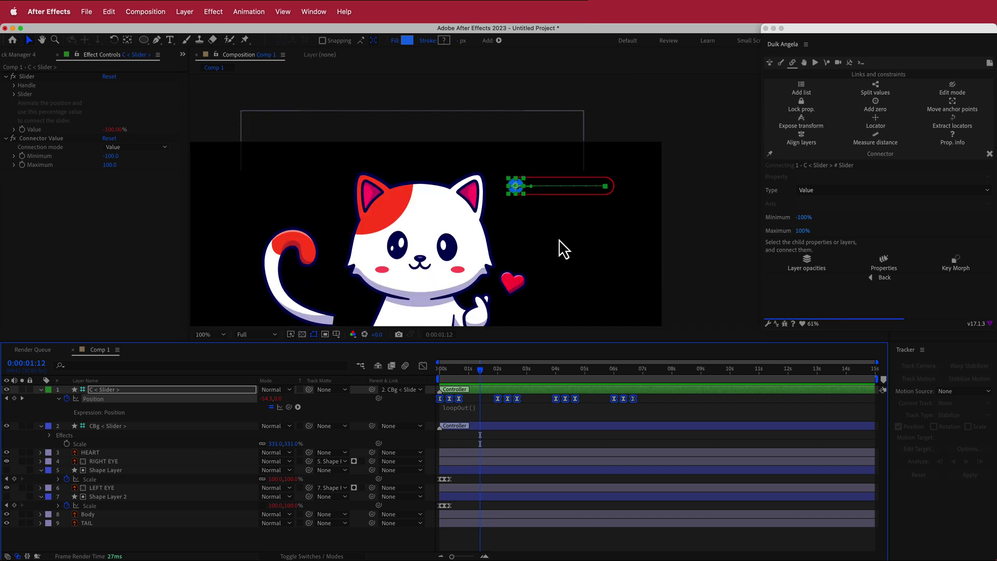
click(90, 453)
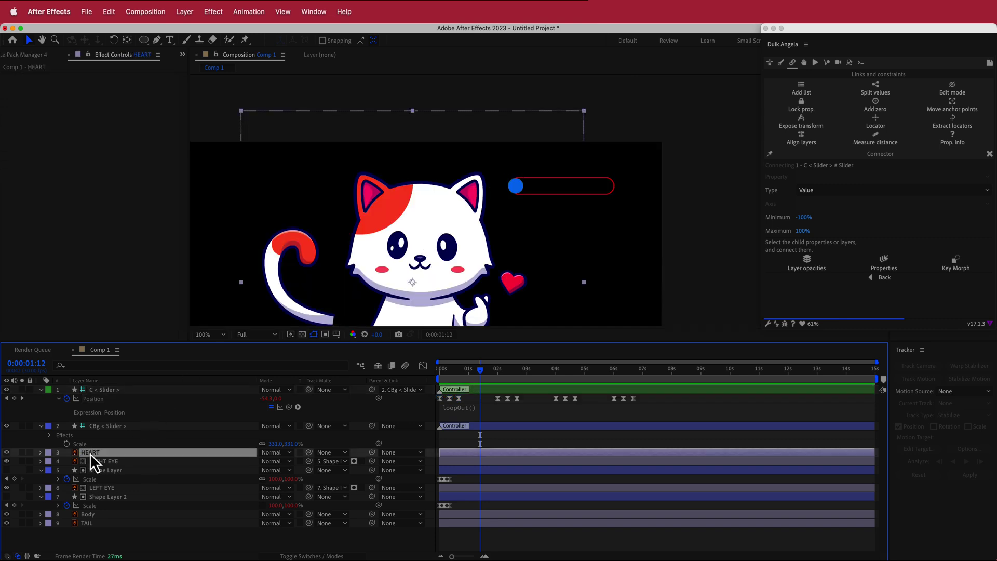
key(p)
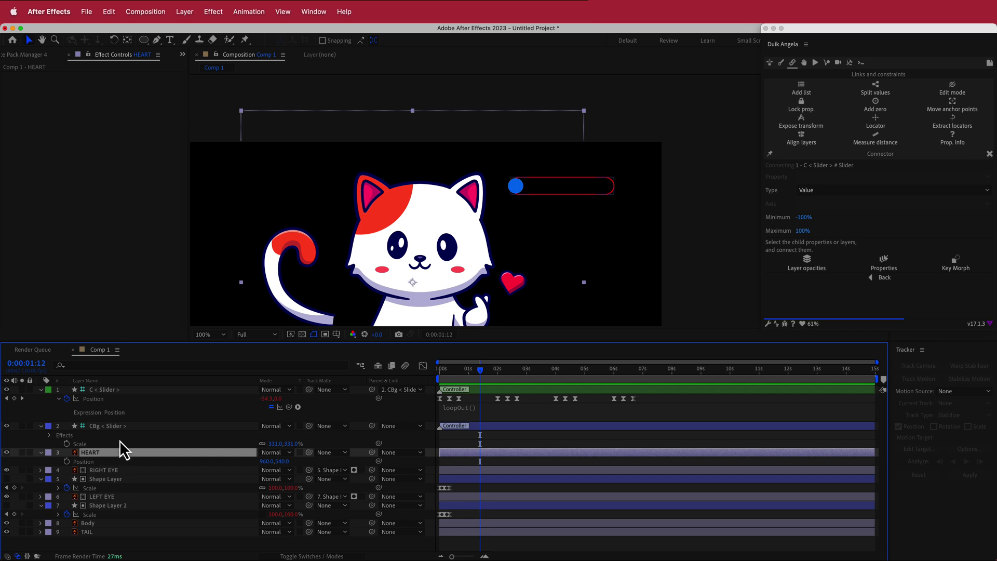
alt+click(66, 461)
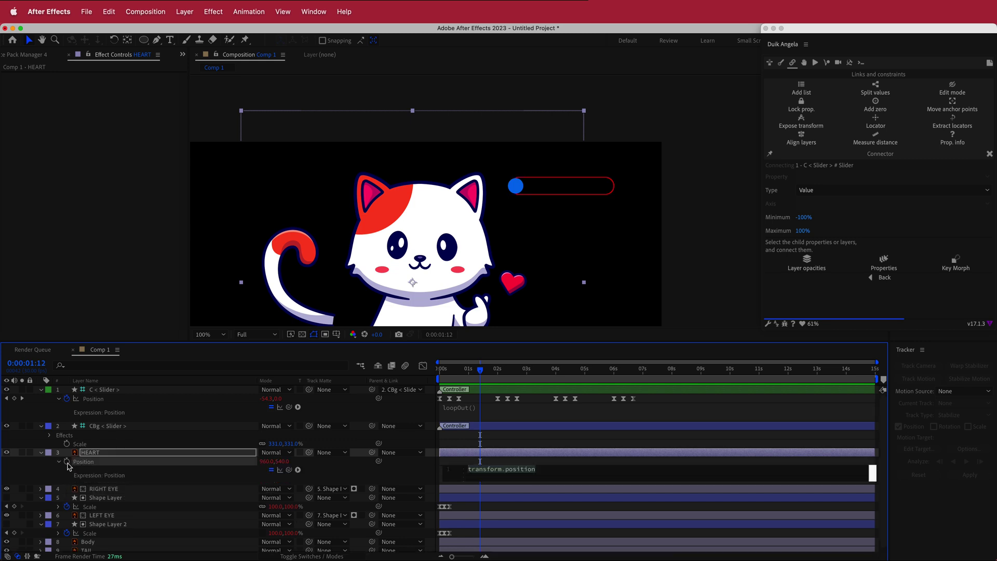
text(wiggle)
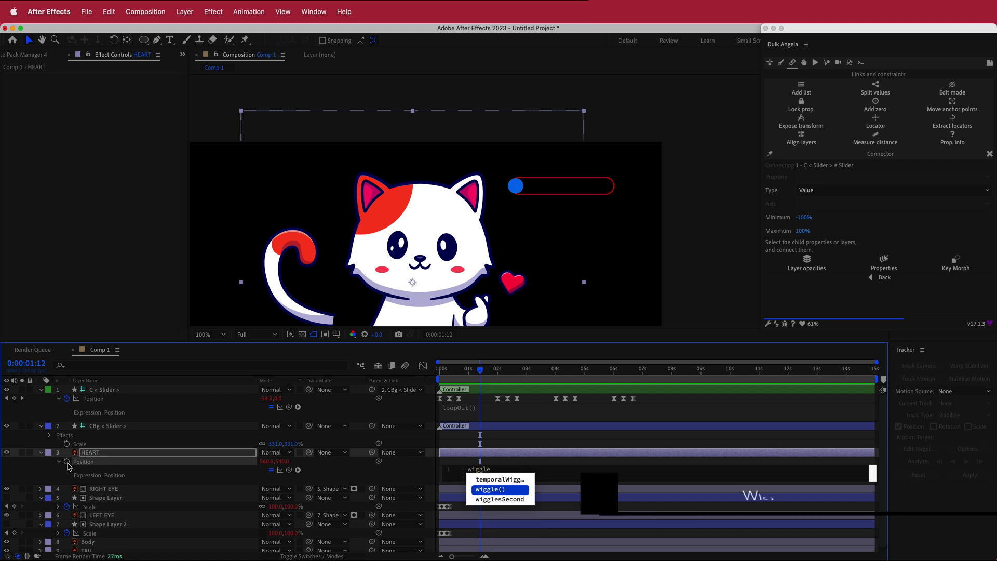
text((1,30)
drag(481, 370, 443, 372)
key(space)
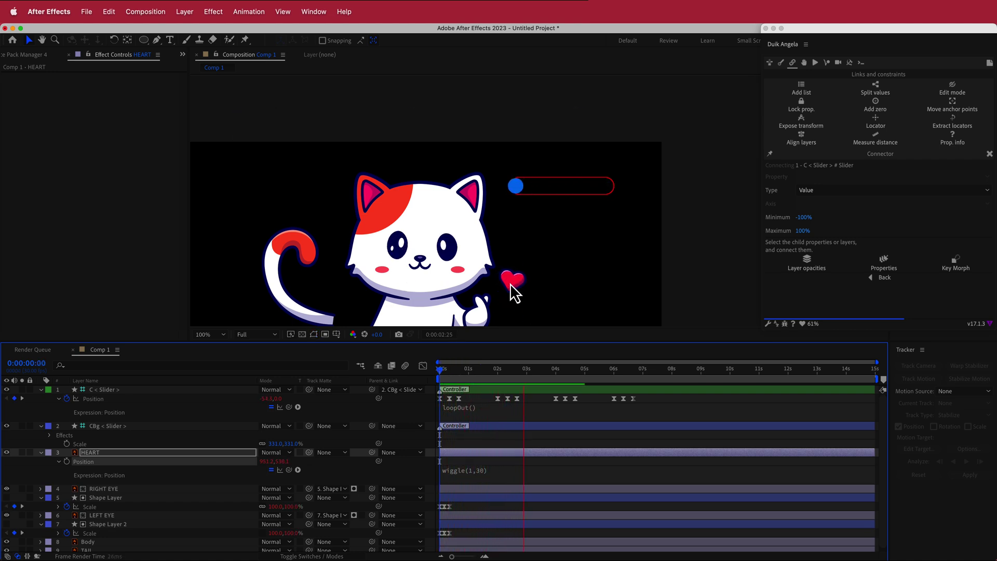
key(space)
Fit the composition view and rotate the TAIL layer to about -26° so its base meets the body
click(218, 335)
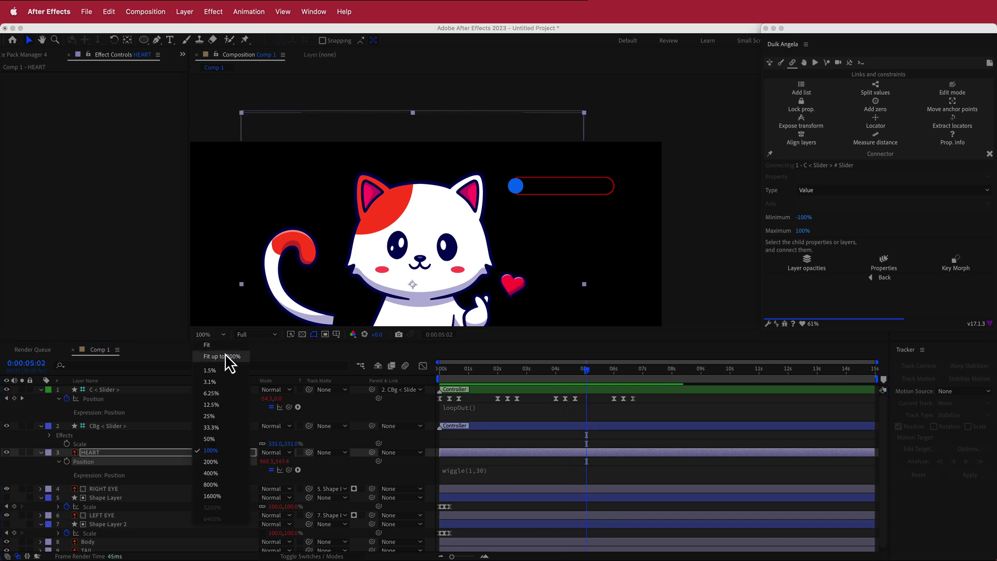
click(225, 354)
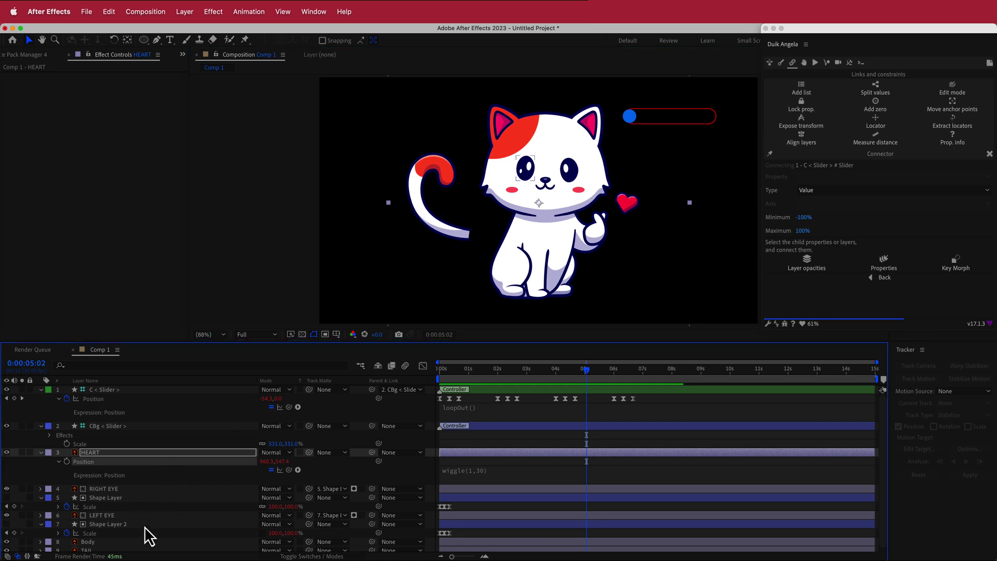
scroll(119, 540, down, 1)
click(94, 547)
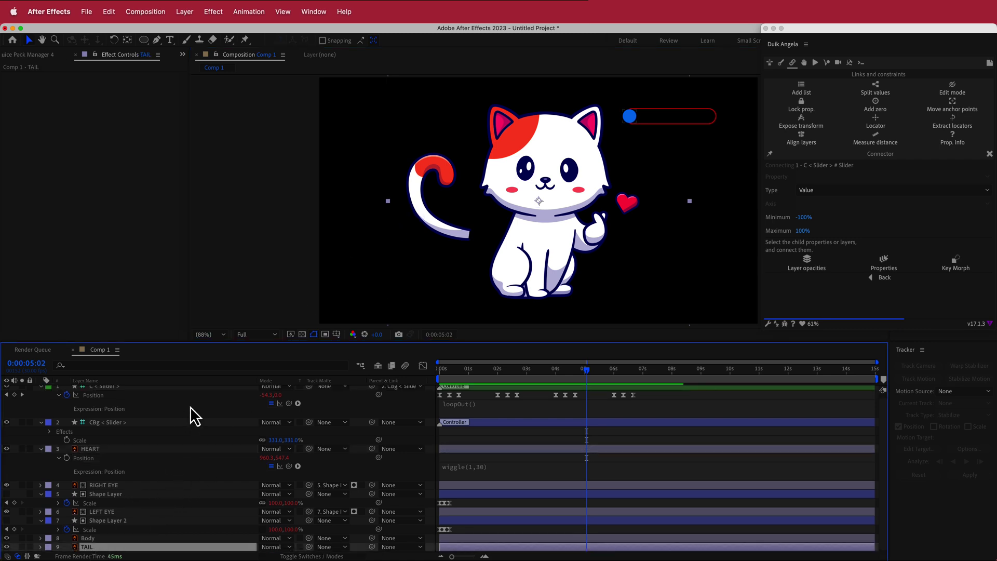
key(r)
drag(275, 547, 258, 545)
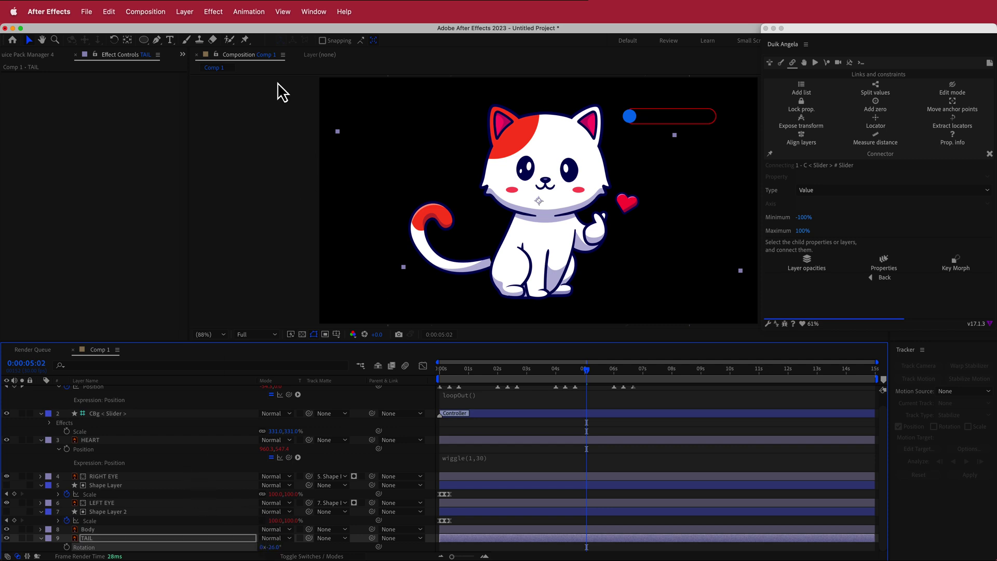
Place 14 puppet position pins along the TAIL layer, running from its base at the body around to the curled tip
click(247, 41)
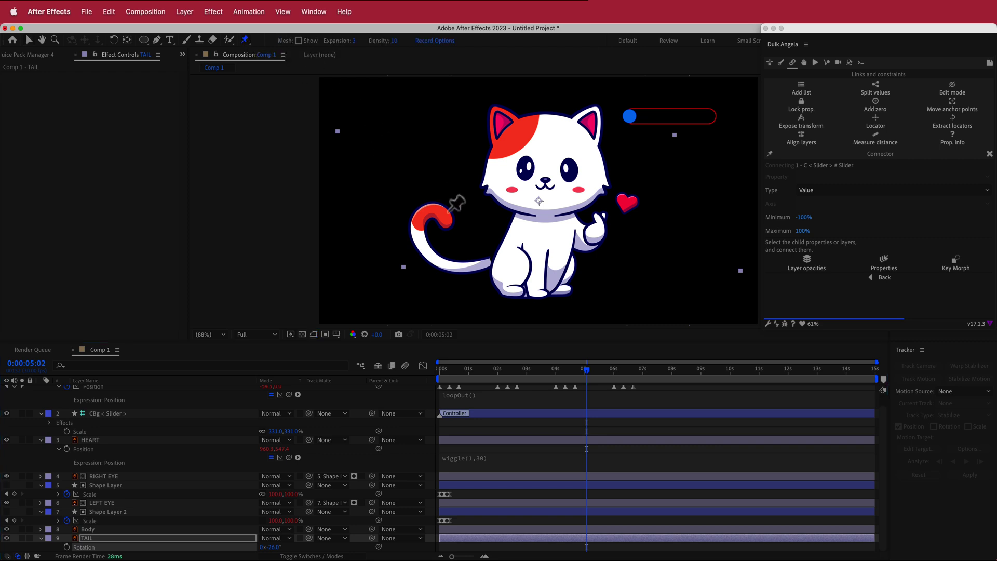
click(491, 263)
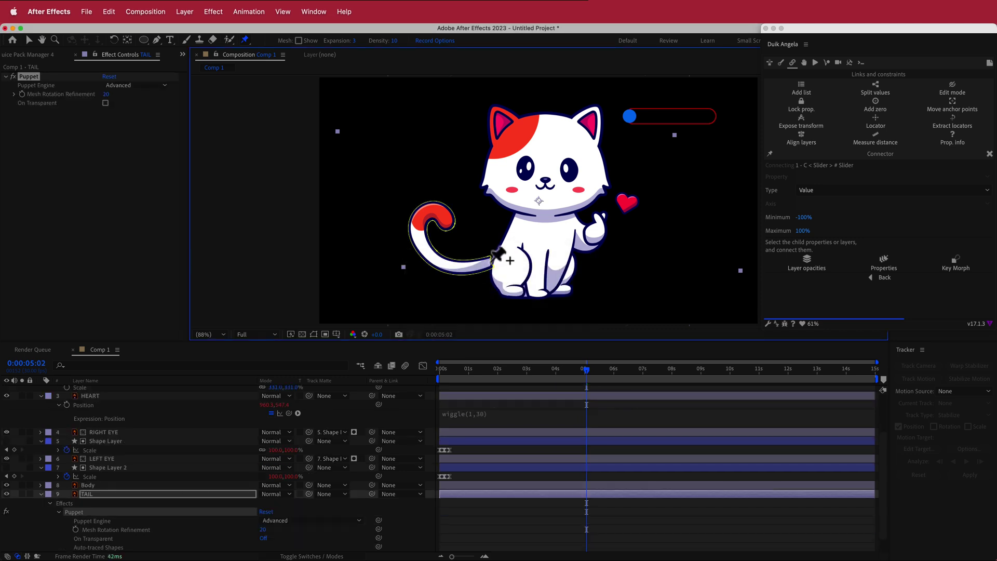
click(479, 264)
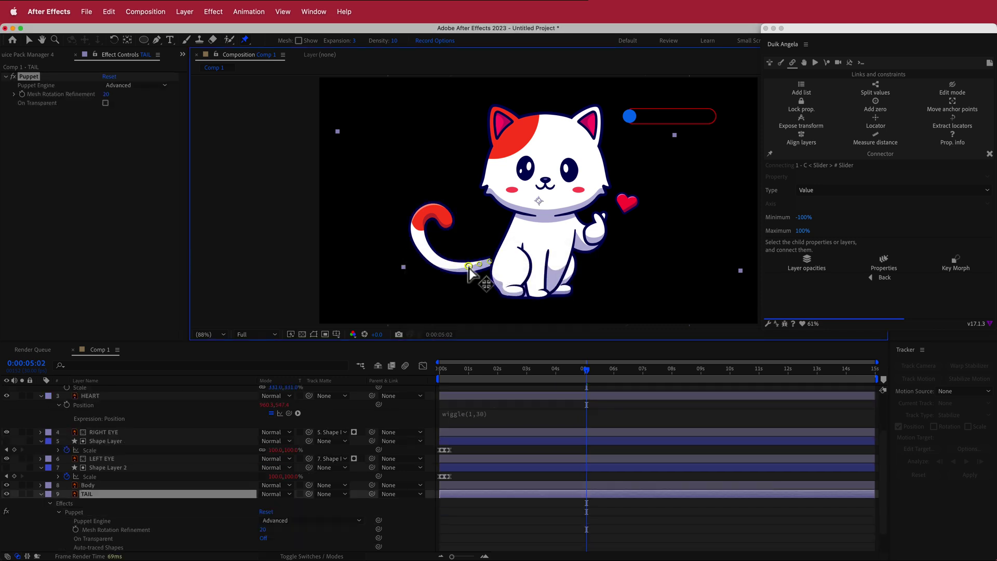
click(456, 266)
click(425, 252)
click(421, 242)
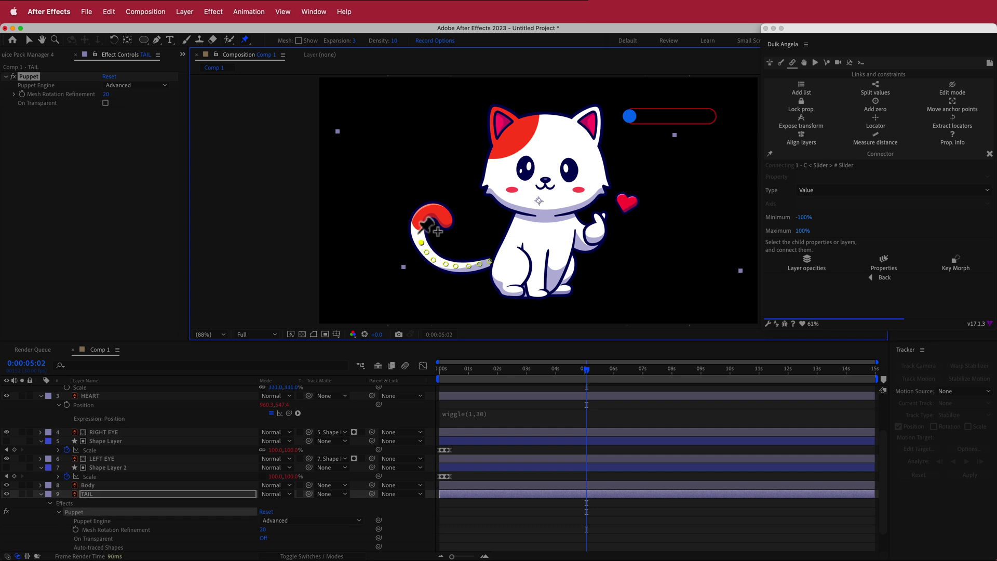
click(416, 223)
drag(418, 223, 429, 210)
click(438, 211)
click(445, 220)
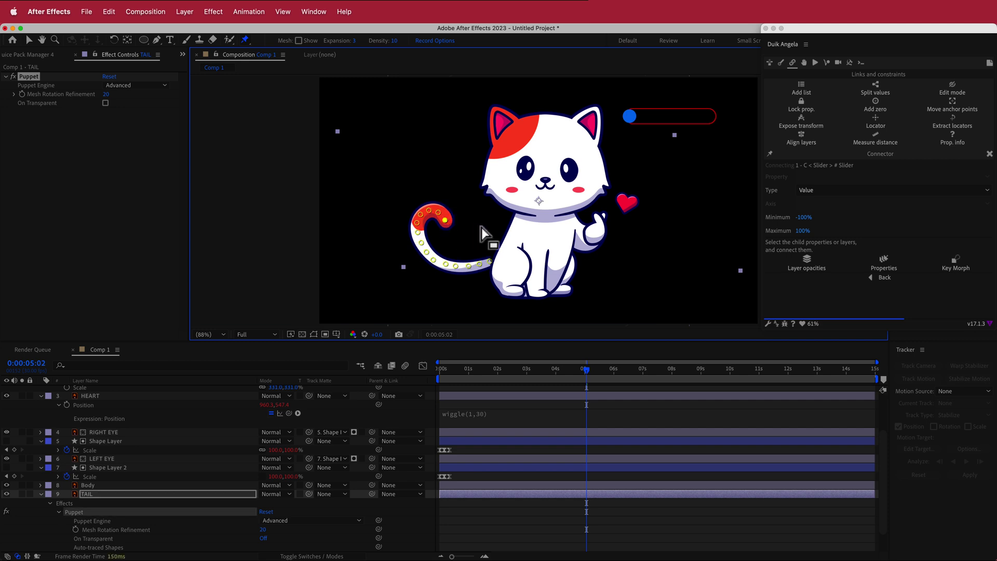
Select all the tail's puppet pins and create Duik pin layers for them with Add Pins, ignoring the layer controls alert
mouse_move(449, 224)
mouse_down()
mouse_move(436, 214)
mouse_move(419, 224)
mouse_move(433, 257)
mouse_move(491, 263)
mouse_move(475, 258)
mouse_up()
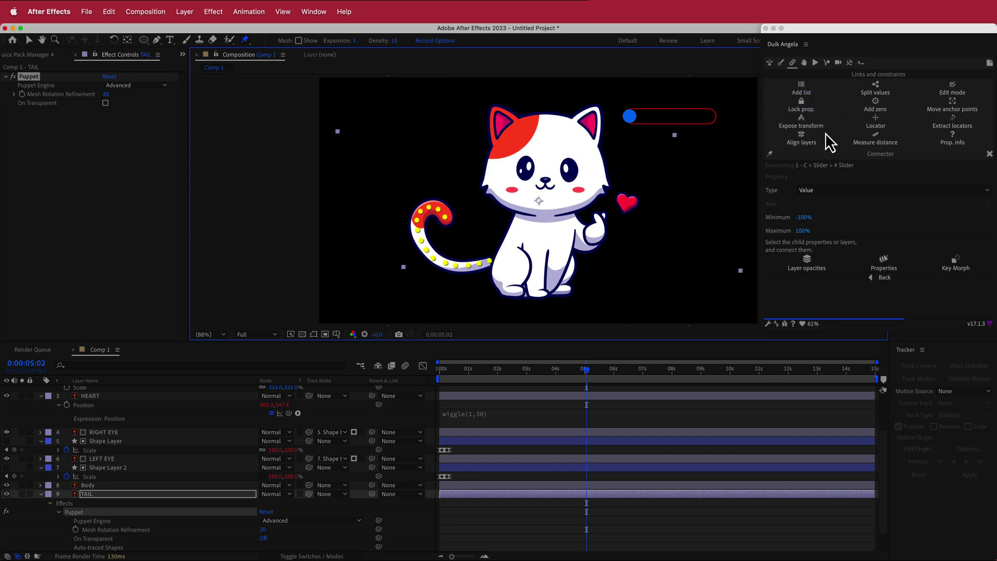
click(885, 279)
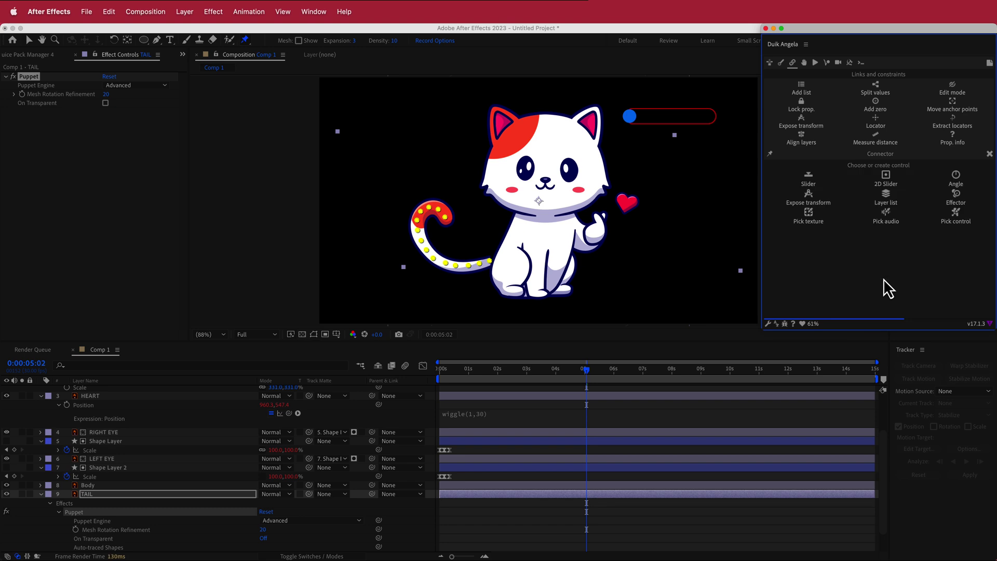
click(782, 64)
click(790, 64)
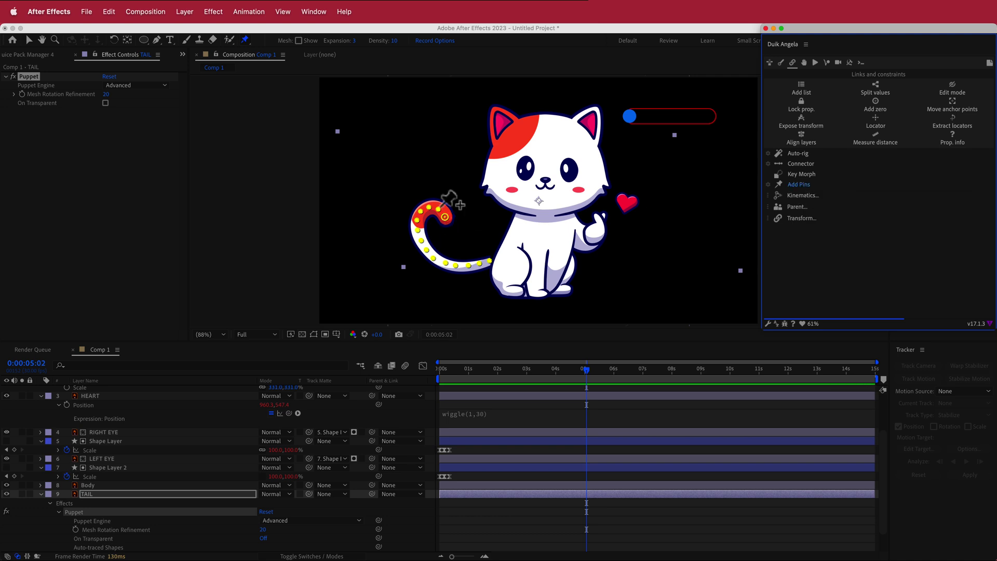
click(797, 186)
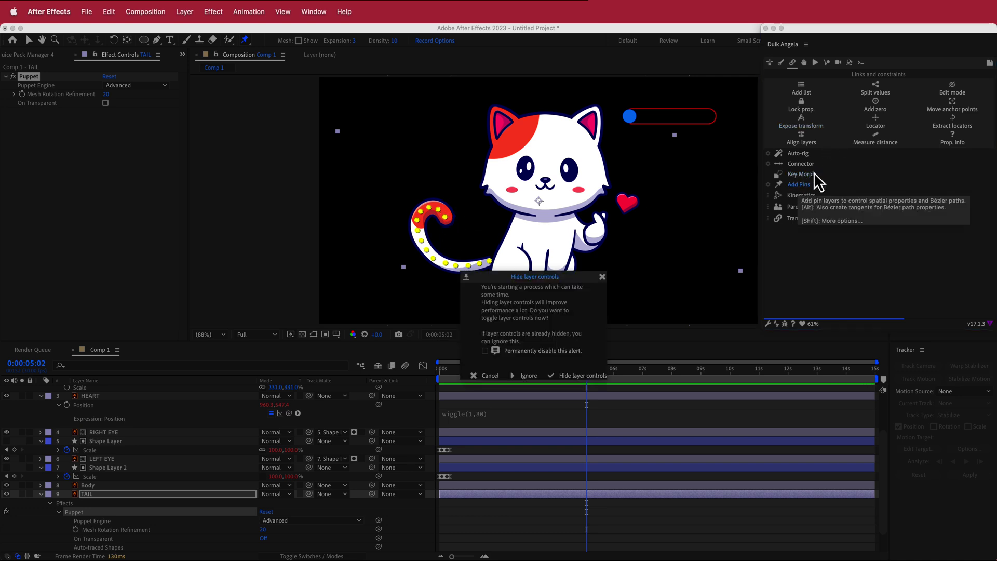
click(528, 375)
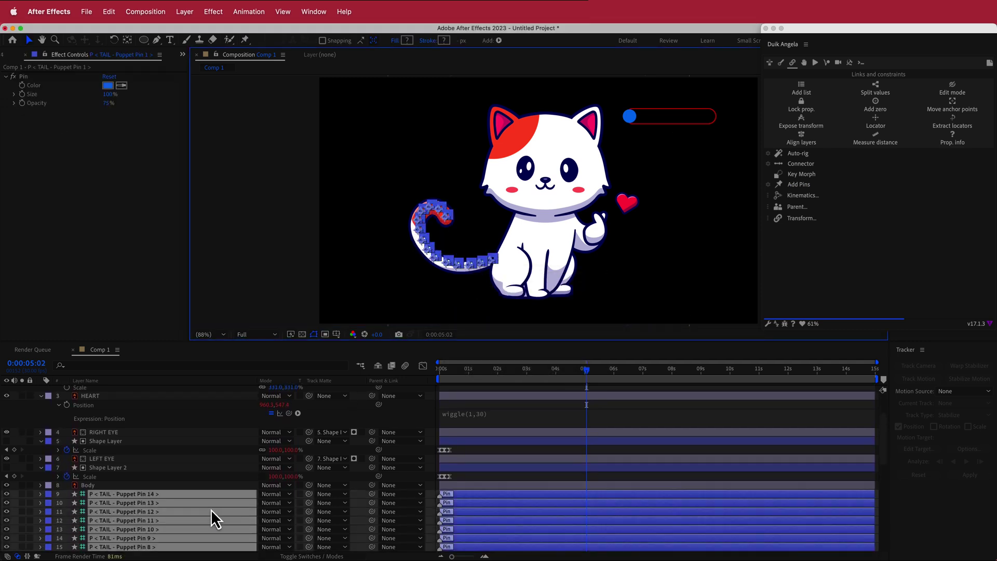
Select the pin layers from TAIL - Puppet Pin 14 through Puppet Pin 1 and apply Duik's FK kinematics to them
scroll(225, 444, down, 3)
click(210, 415)
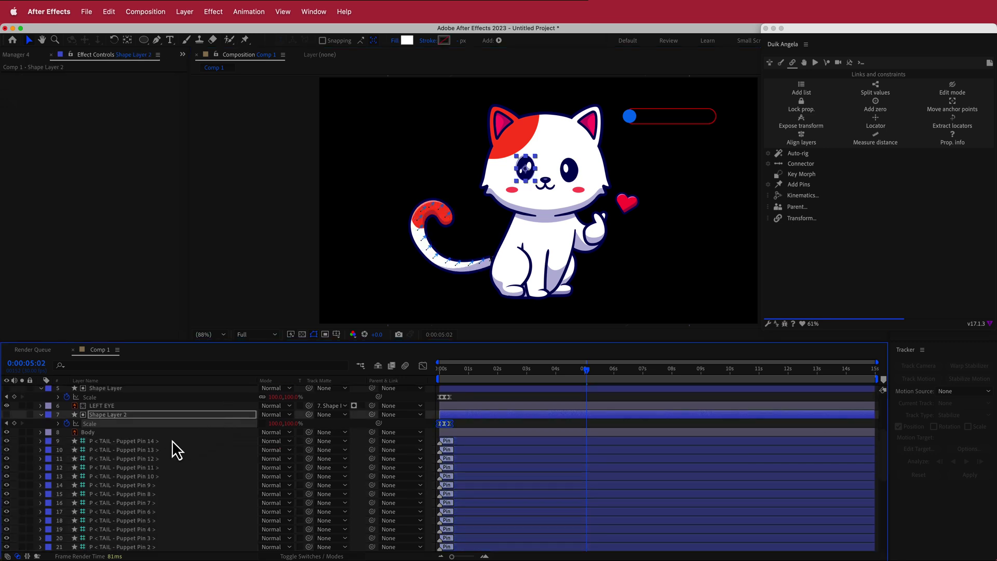
click(167, 441)
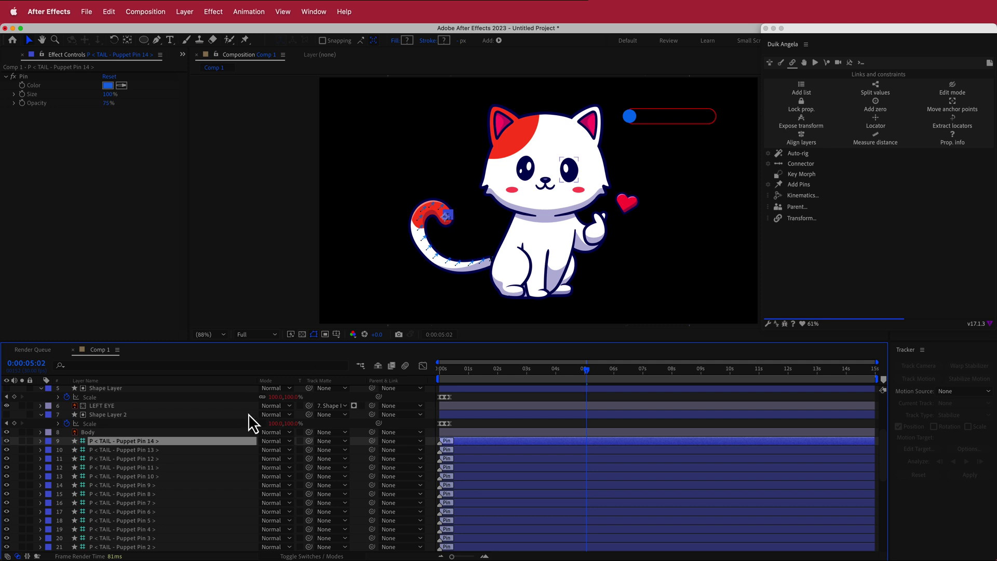
scroll(223, 442, down, 4)
shift+click(154, 477)
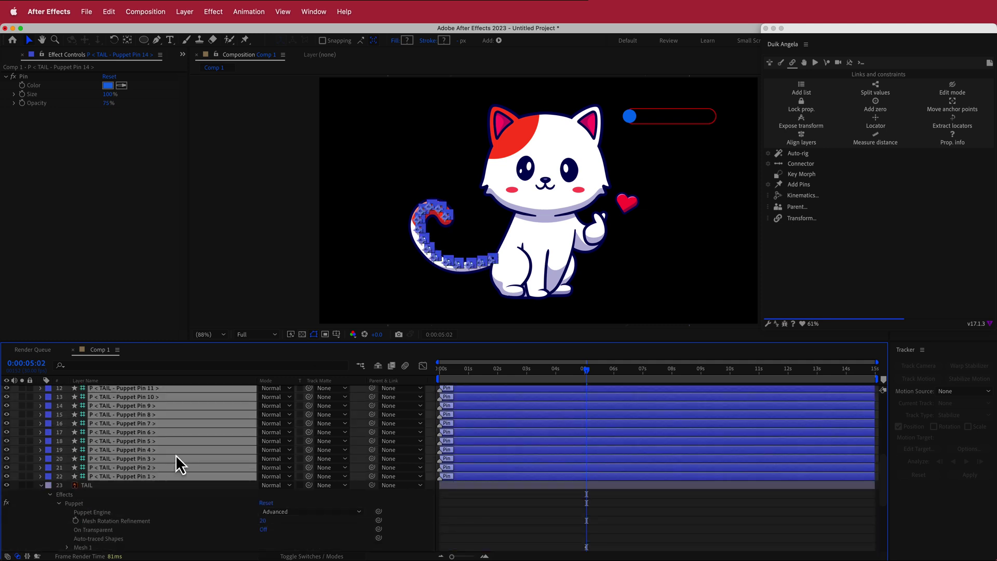
scroll(178, 461, up, 3)
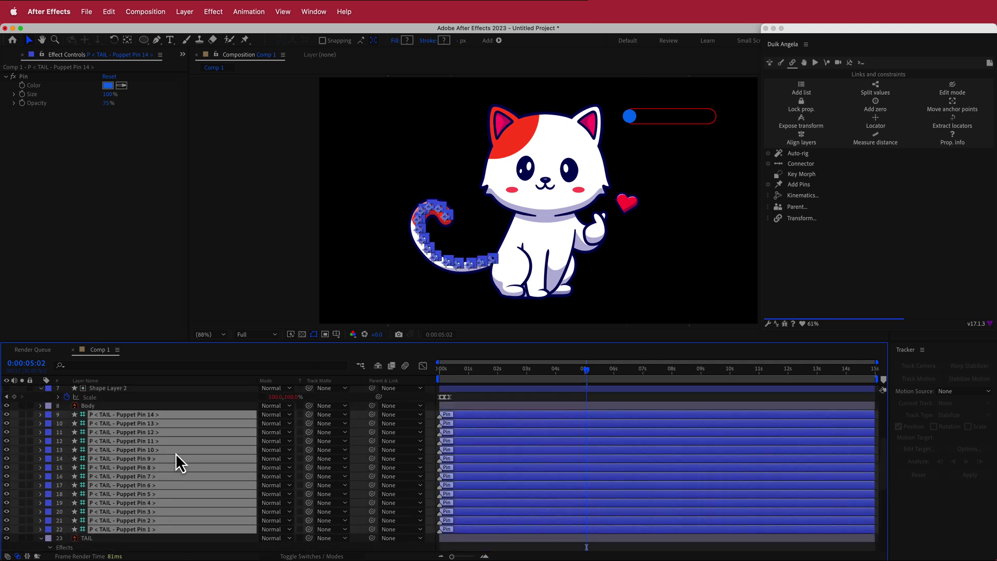
click(802, 196)
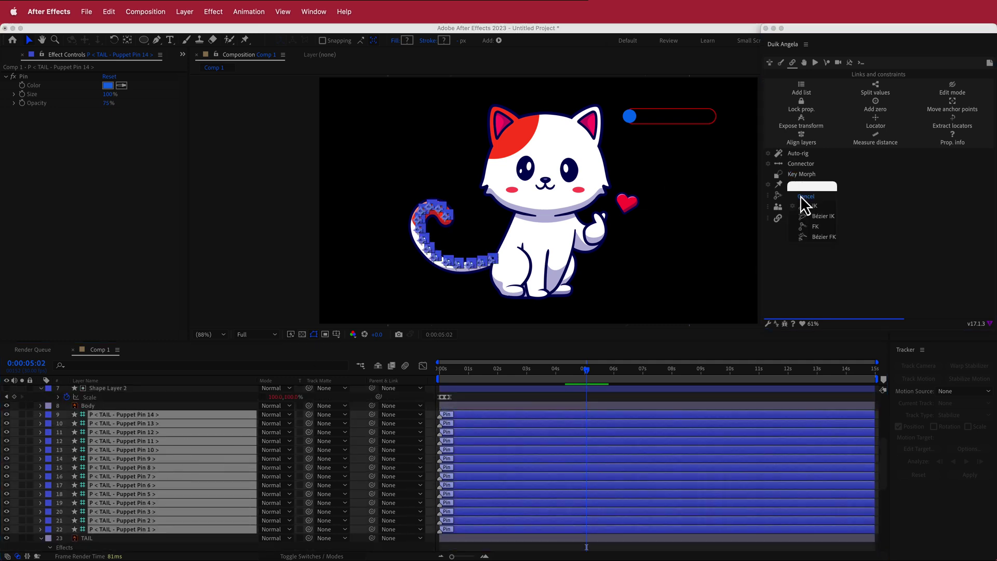
click(814, 229)
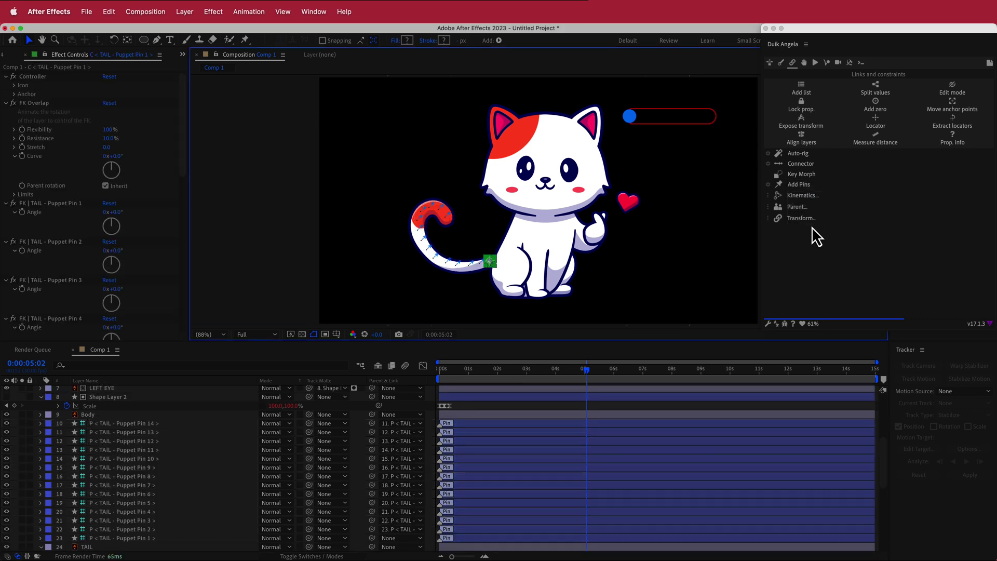
Show the Rotation of the C < TAIL - Puppet Pin 1 > controller and set it to about 24°
scroll(156, 476, up, 5)
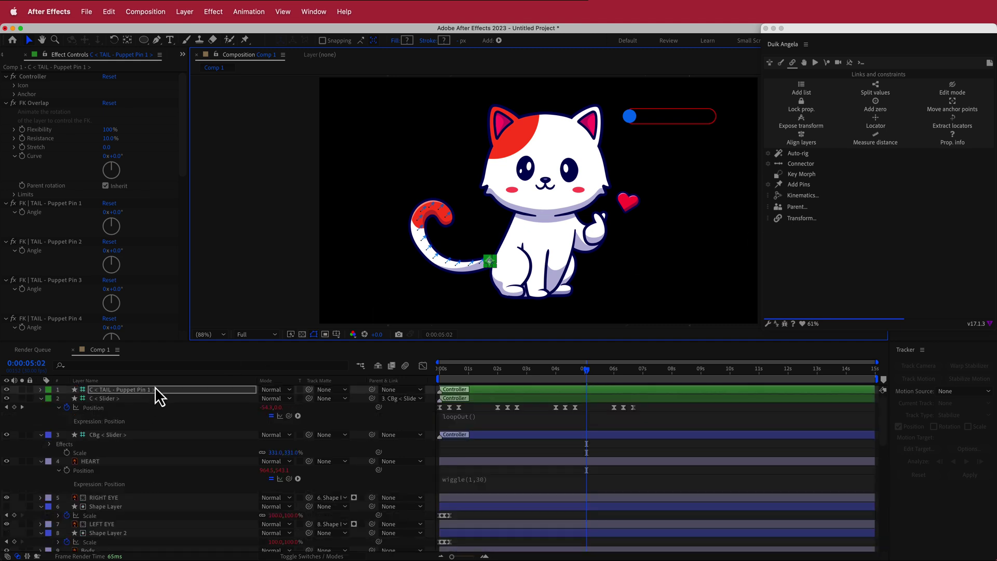
key(r)
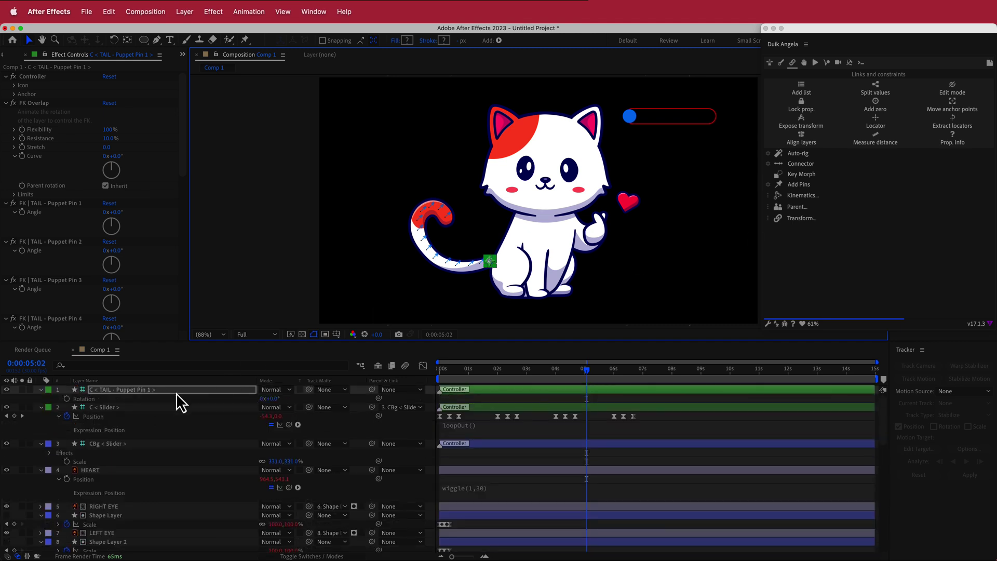
mouse_move(272, 398)
mouse_down()
mouse_move(306, 399)
mouse_move(259, 399)
mouse_move(307, 399)
mouse_move(286, 403)
mouse_up()
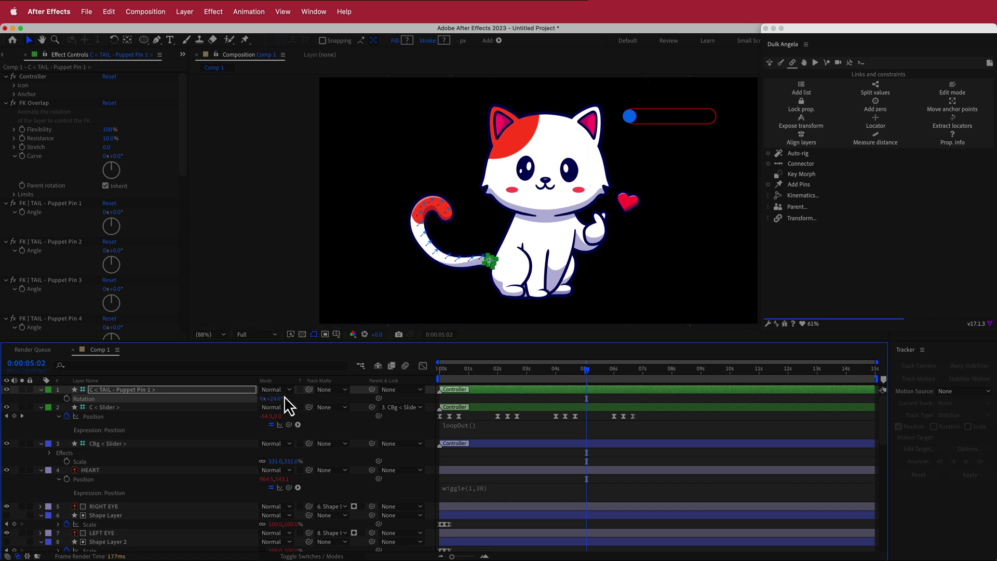
Undo the tail controller's trial rotation and start keyframing its Rotation at 0° at 0:00
key(cmd+z)
drag(586, 370, 431, 370)
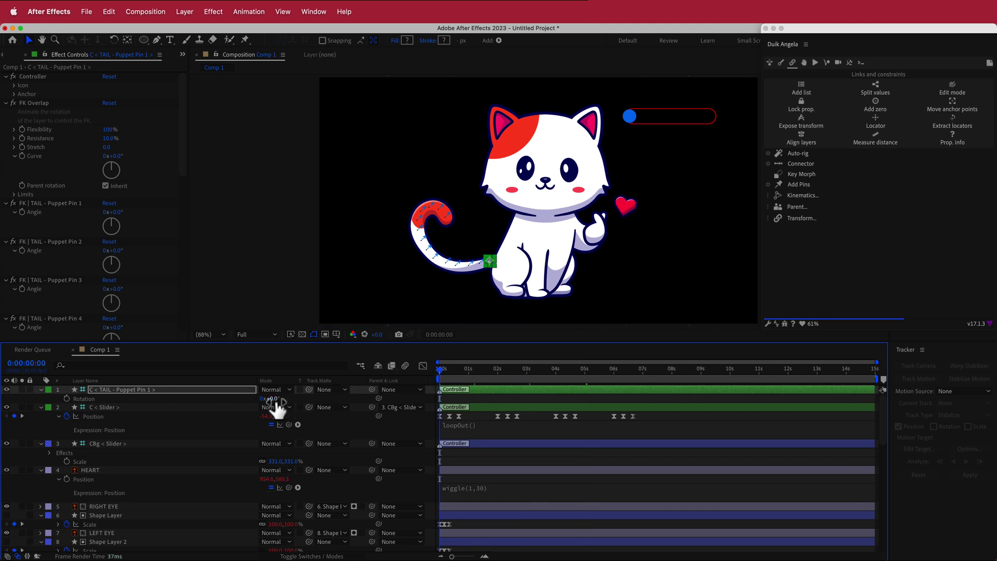
click(66, 399)
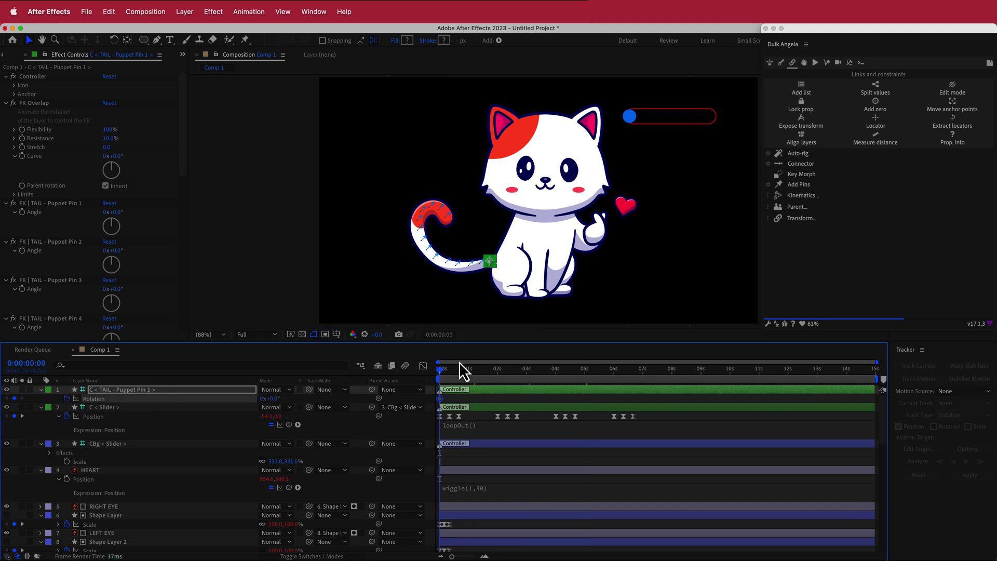
Keyframe the tail controller's Rotation to 30° at 1:00 and back to 0° at 1:29
click(468, 372)
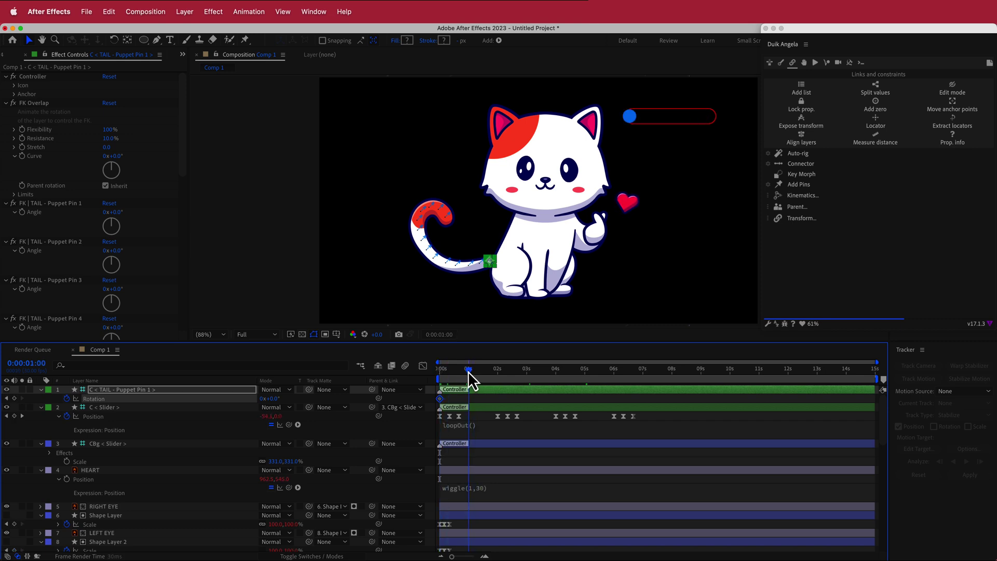
click(274, 398)
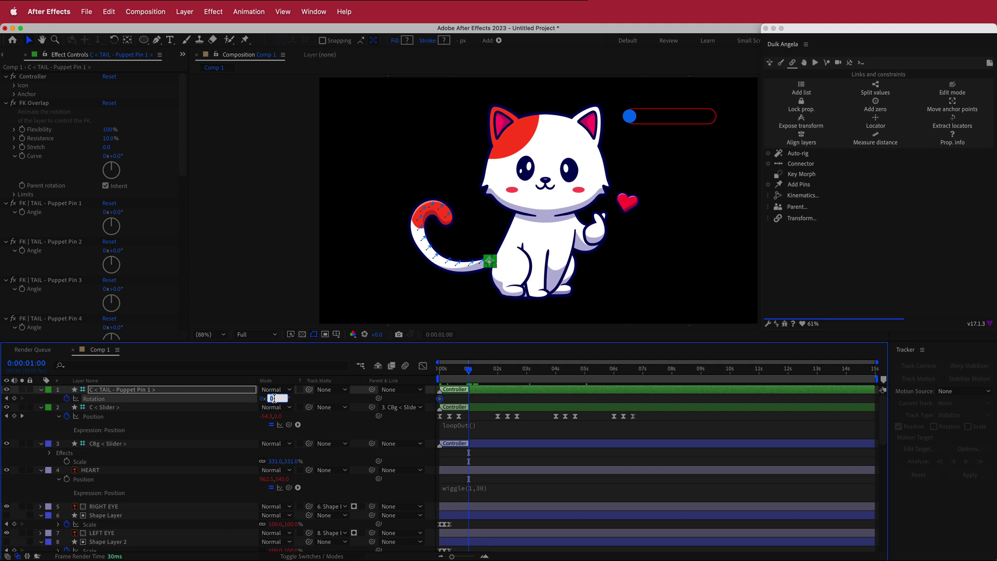
text(30)
key(Return)
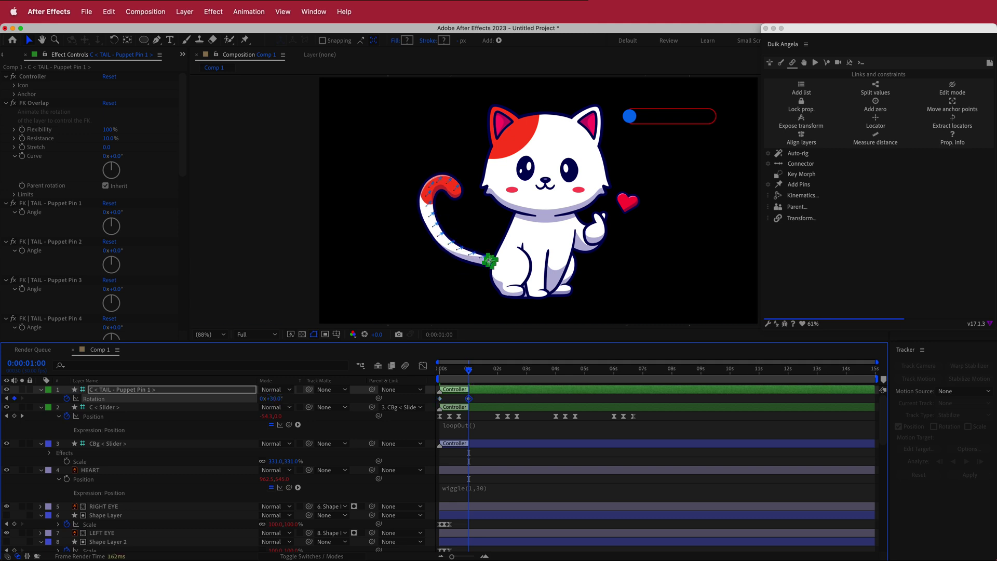
drag(470, 370, 500, 372)
click(274, 398)
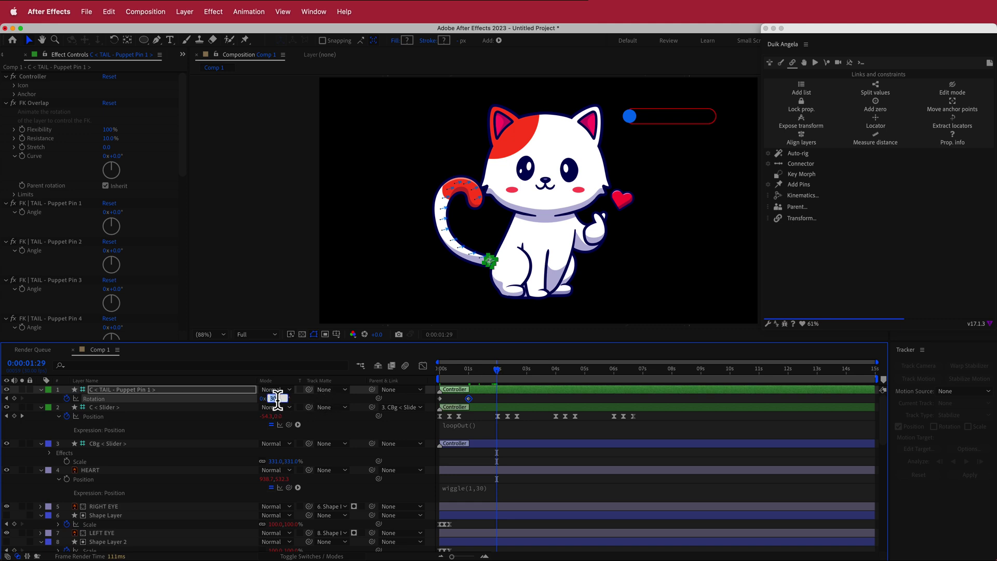
text(0)
key(Return)
Apply Easy Ease to all three Rotation keyframes of the tail controller
drag(512, 395, 432, 400)
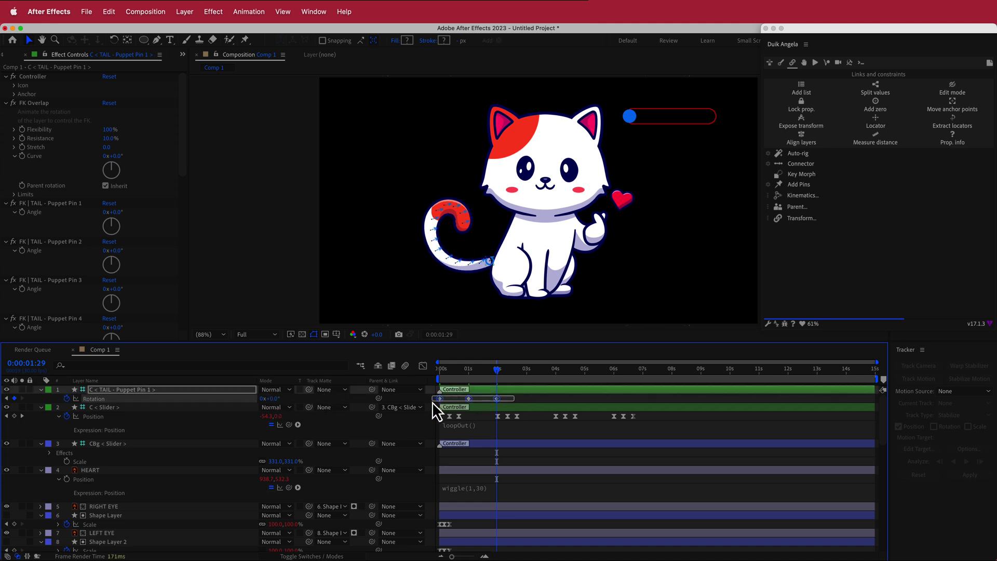
click(250, 12)
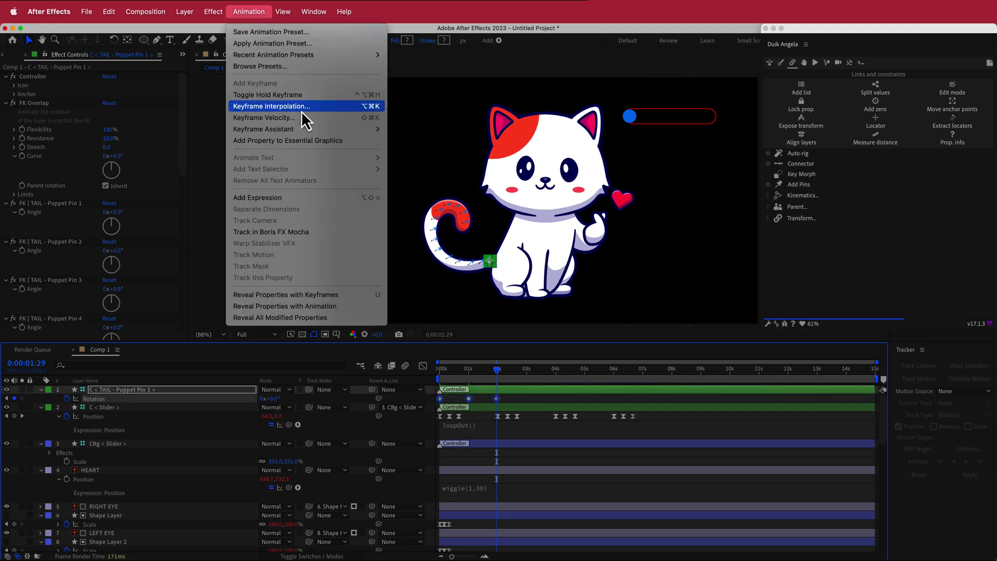
mouse_move(305, 129)
click(451, 165)
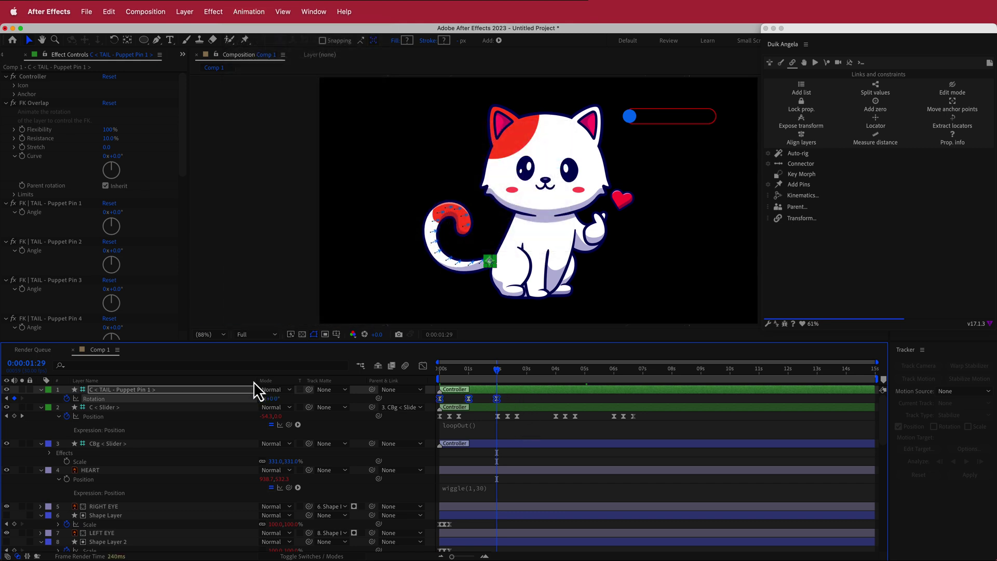
Add the expression loopOut("pingpong") to the tail controller's Rotation
alt+click(66, 398)
text(lo)
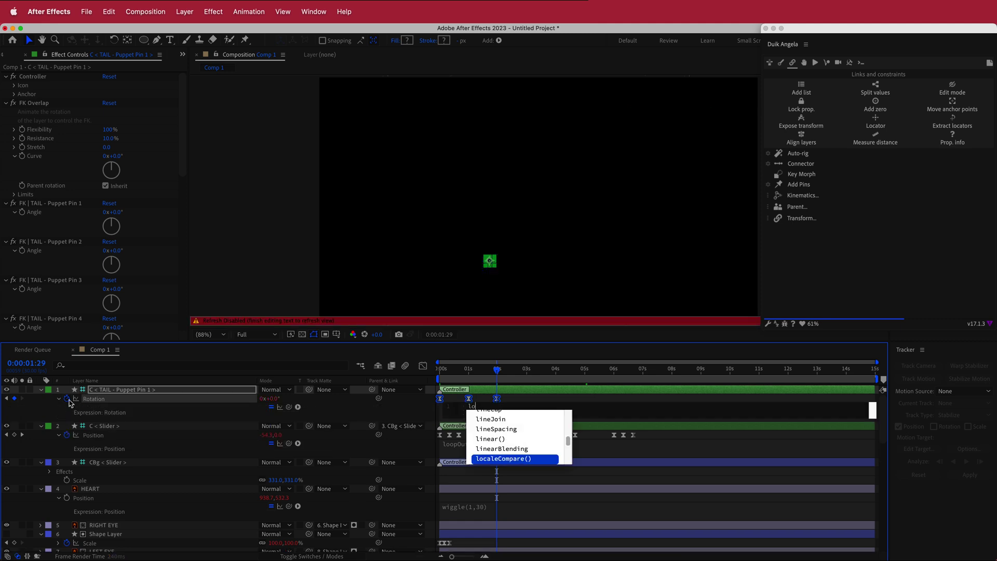
text(opo)
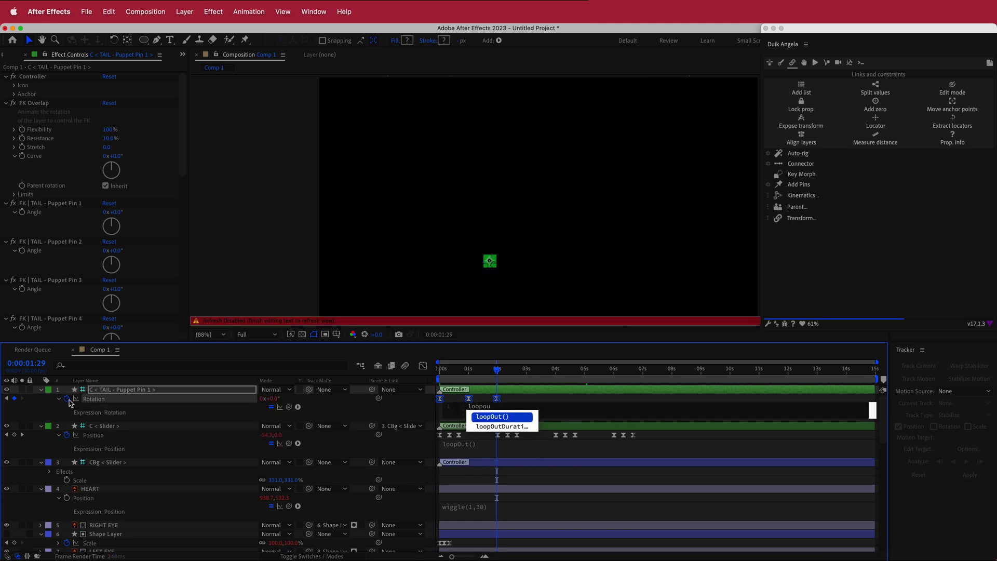
text(u)
key(Return)
text("p)
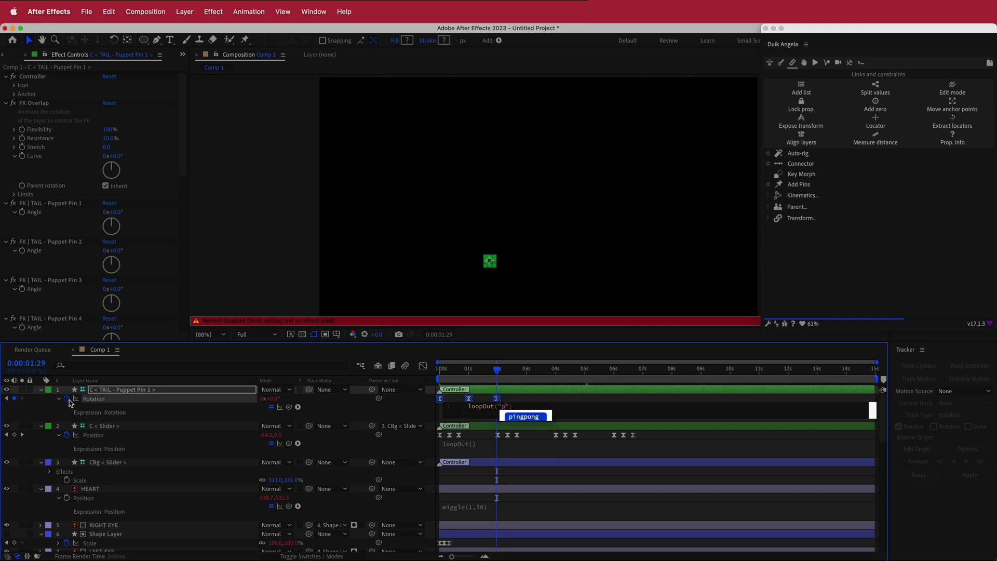
key(Return)
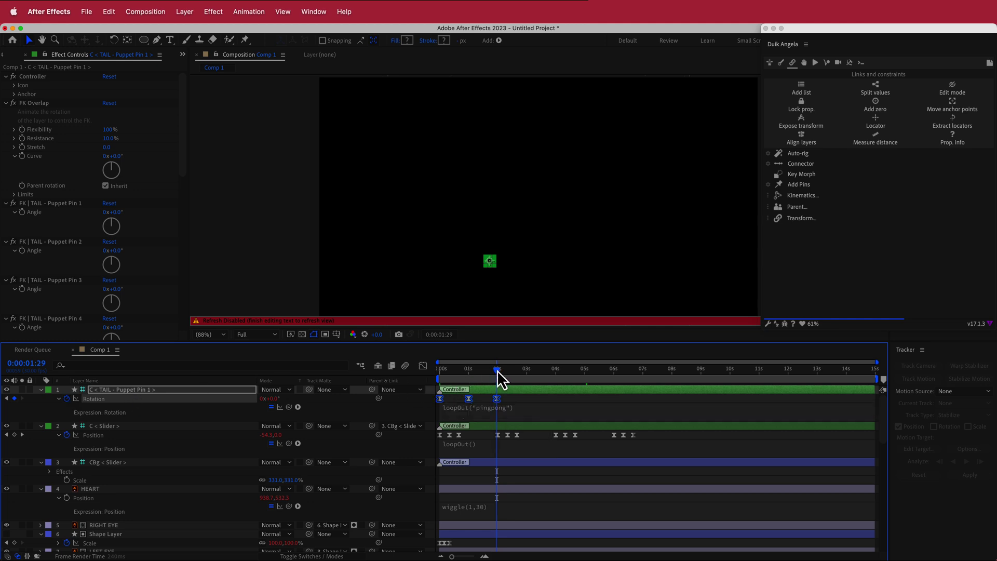
Preview the looping tail swing from the start of the composition
drag(497, 371, 437, 372)
key(space)
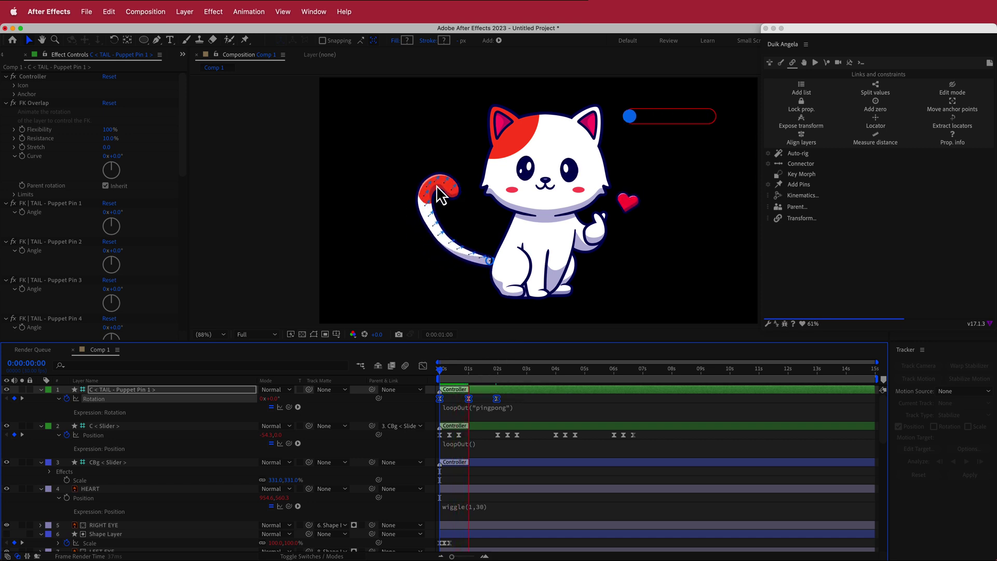
key(space)
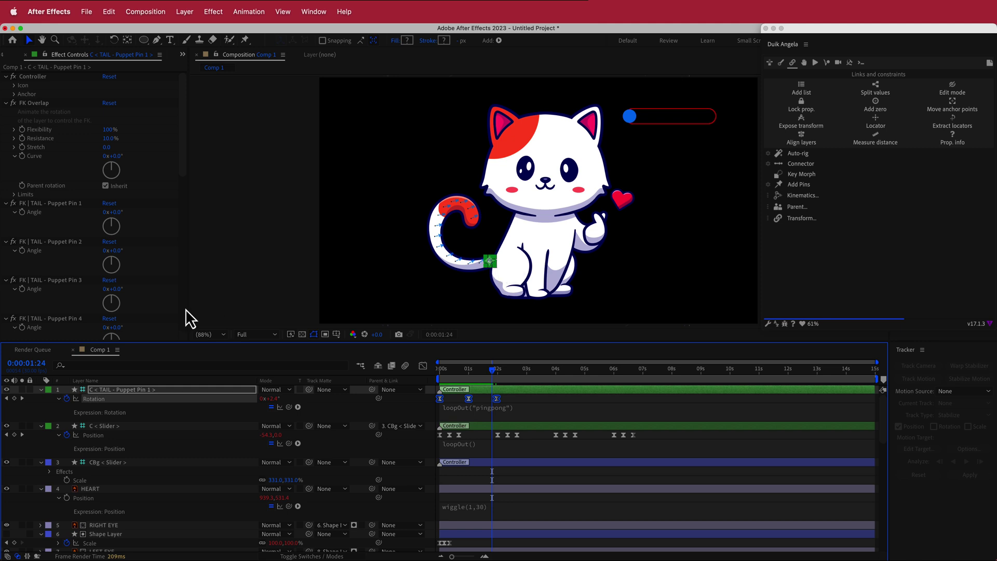
Shift the controller at the tail's base slightly down and into the body, and check the tail's motion as far as 3:21
scroll(176, 491, down, 5)
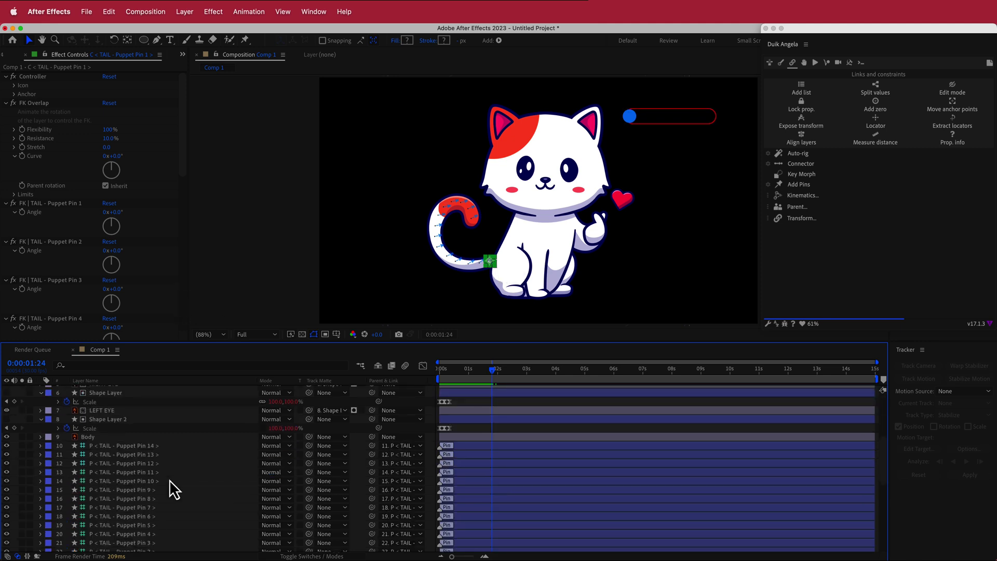
scroll(170, 482, down, 3)
click(149, 508)
scroll(486, 262, up, 4)
drag(486, 269, 501, 283)
click(498, 278)
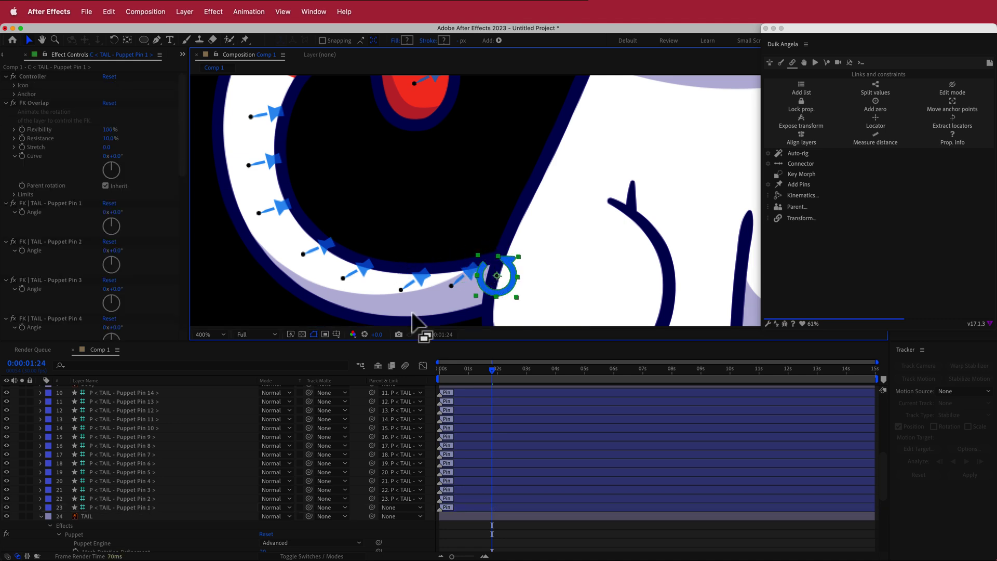
key(u)
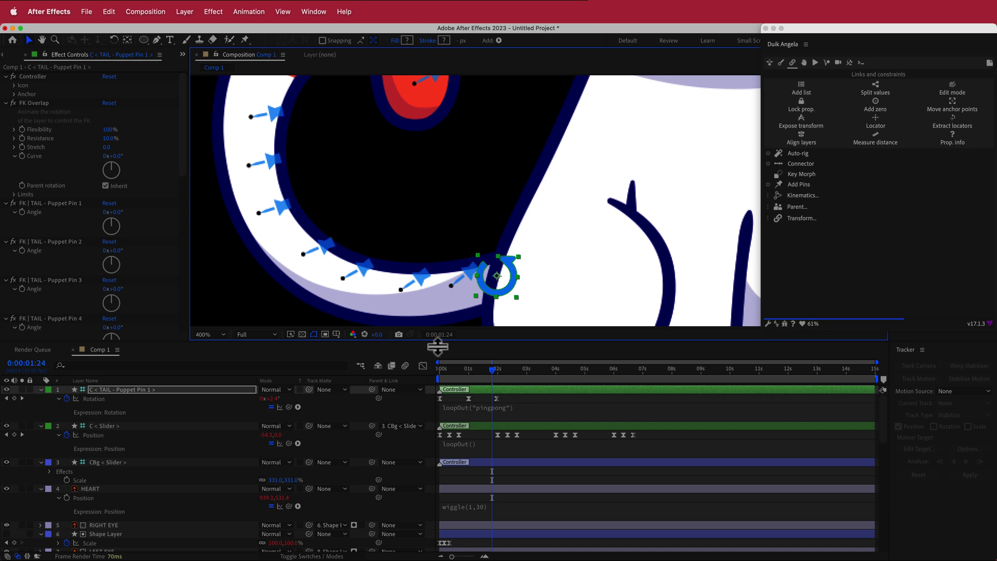
click(218, 334)
click(229, 362)
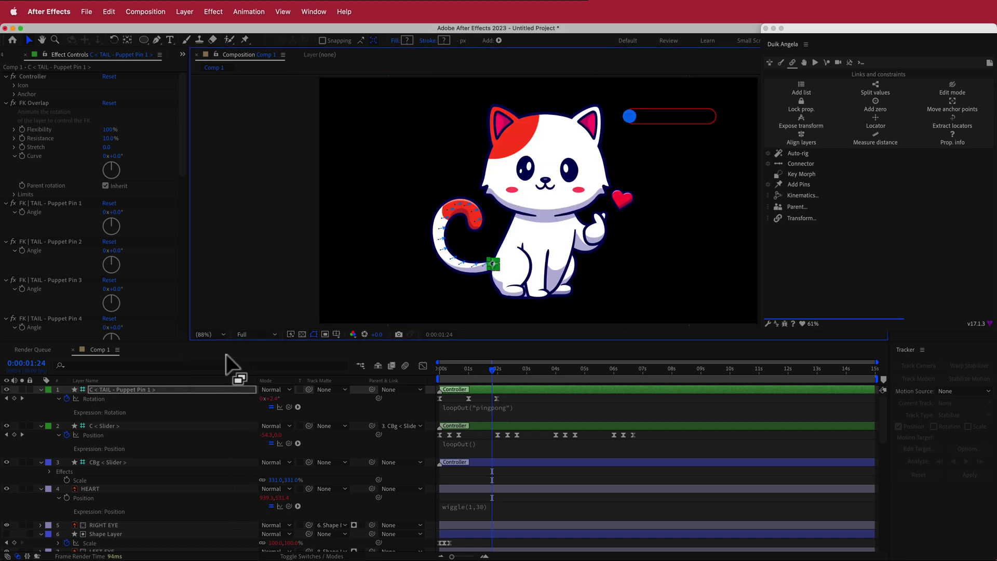
drag(493, 371, 547, 368)
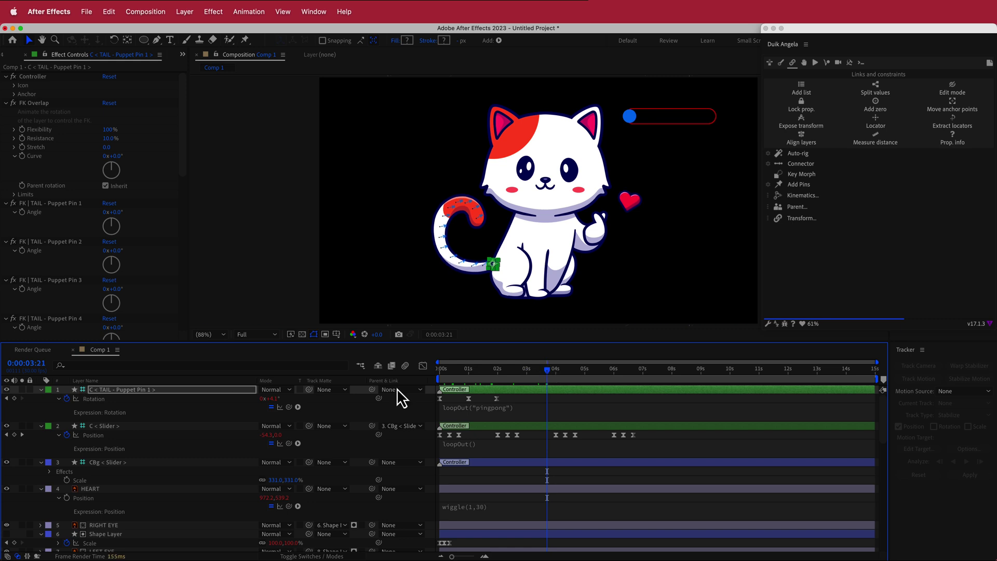
Create a black 1920 × 1080 px solid layer named BG
right_click(359, 389)
mouse_move(385, 396)
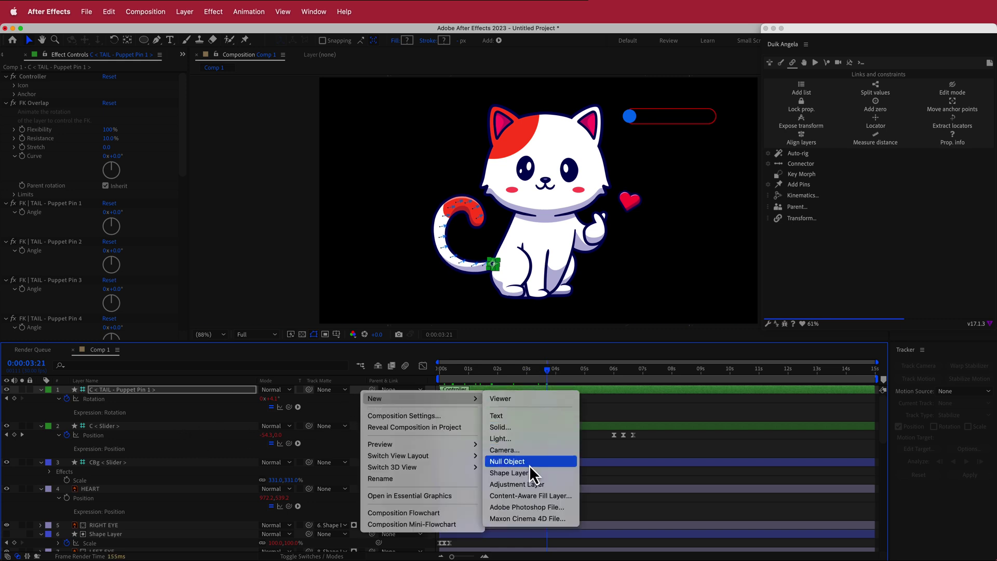
click(516, 428)
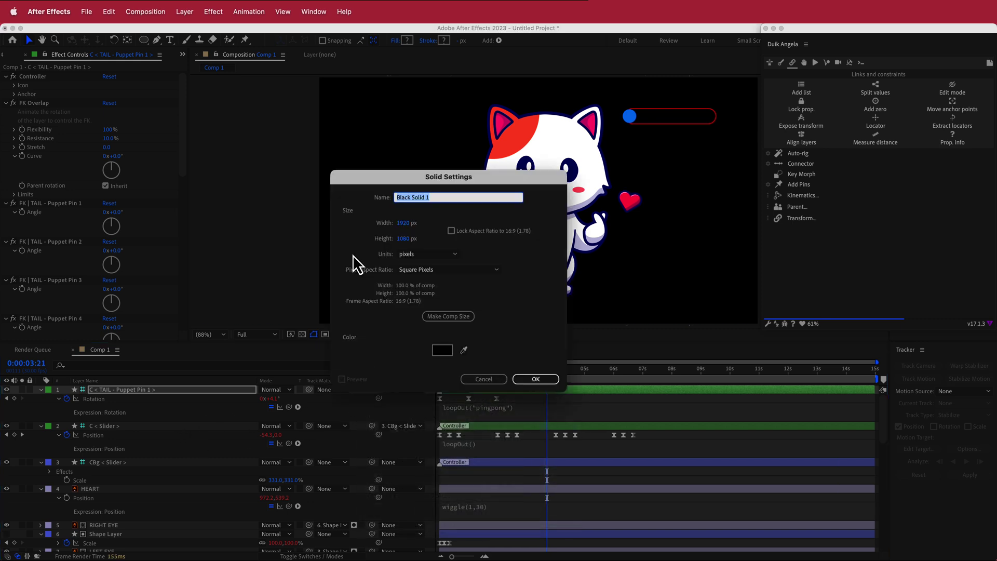
text(BG)
key(Return)
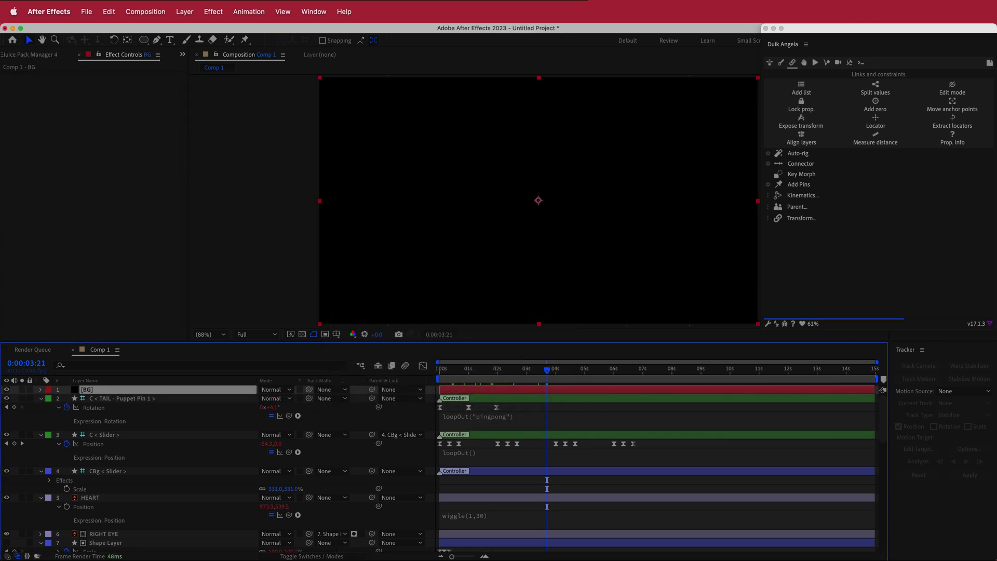
Collapse the expanded controller and heart layers and move the BG solid below the TAIL layer
click(41, 398)
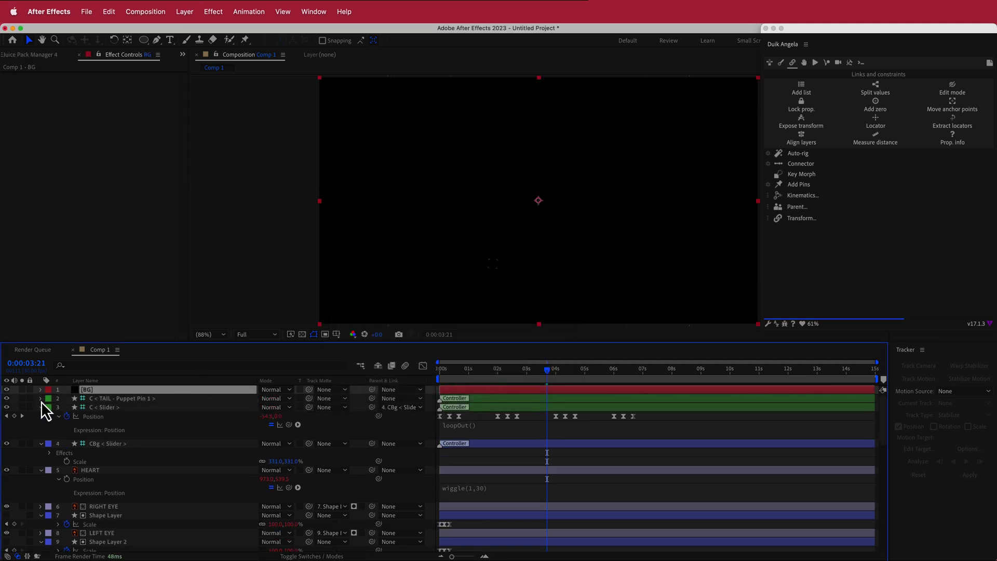
click(40, 407)
click(41, 416)
click(40, 425)
drag(156, 390, 161, 546)
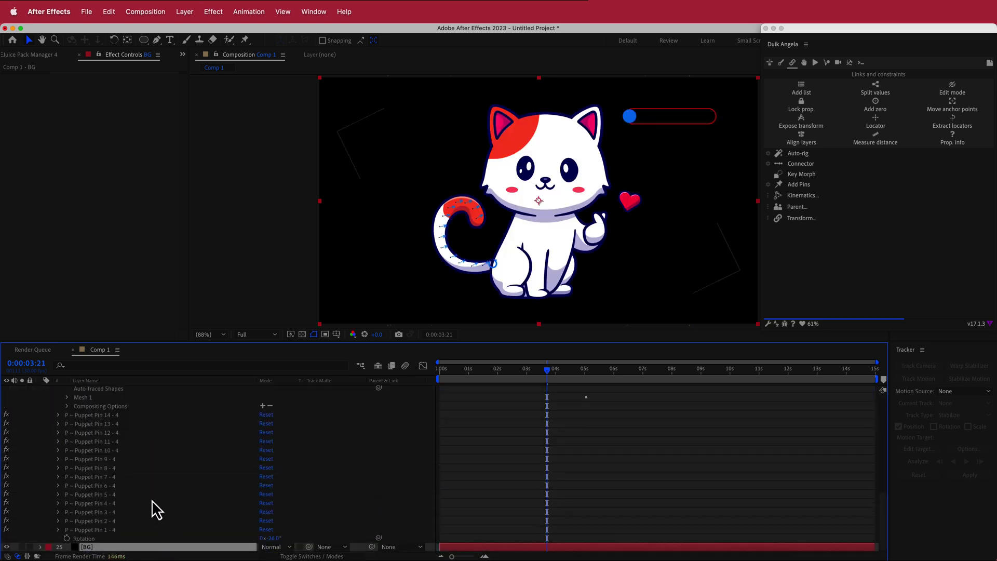
Apply the Gradient Ramp effect to the BG solid and set its End Color to bright magenta pink
key(ctrl+space)
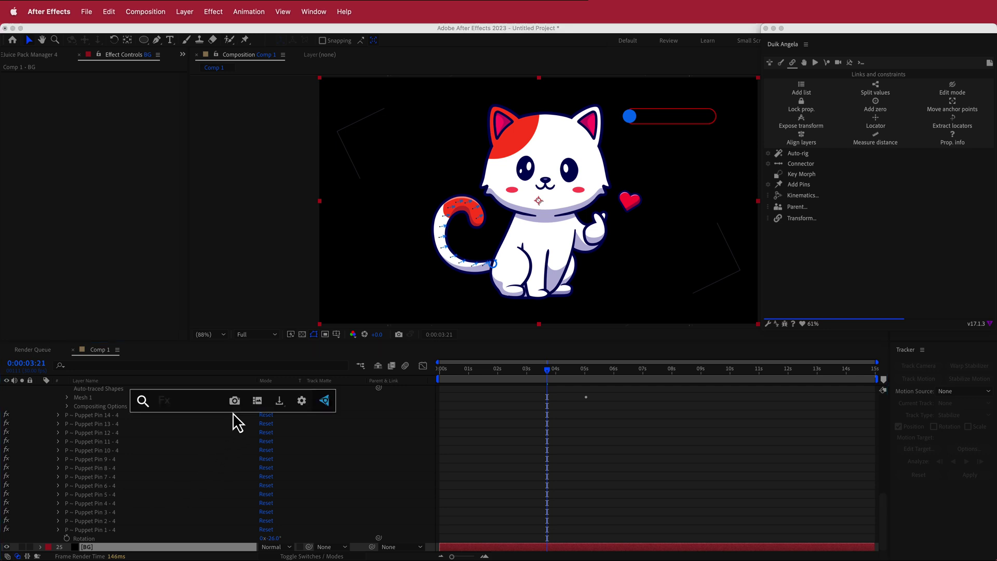
text(ramp)
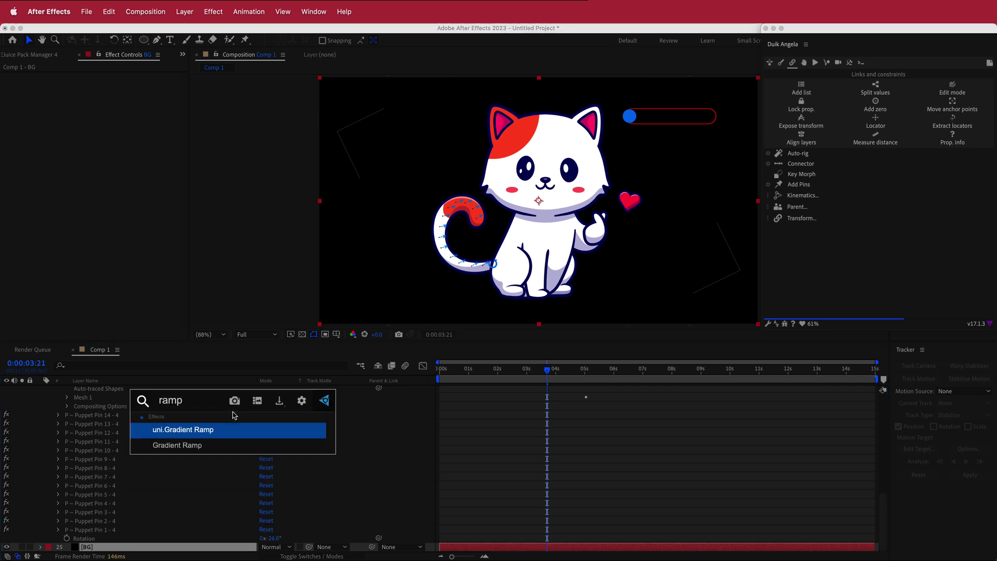
click(216, 445)
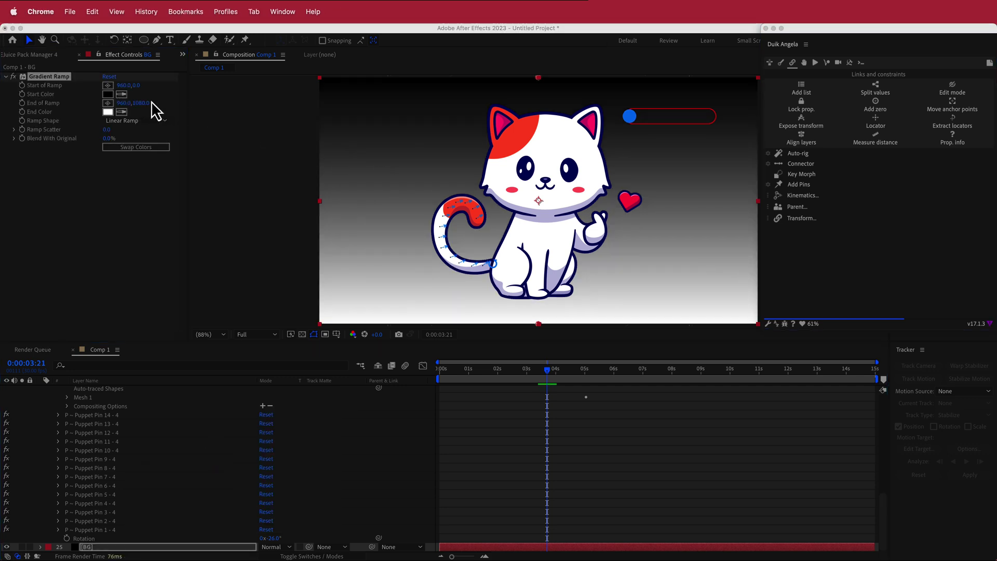
click(109, 113)
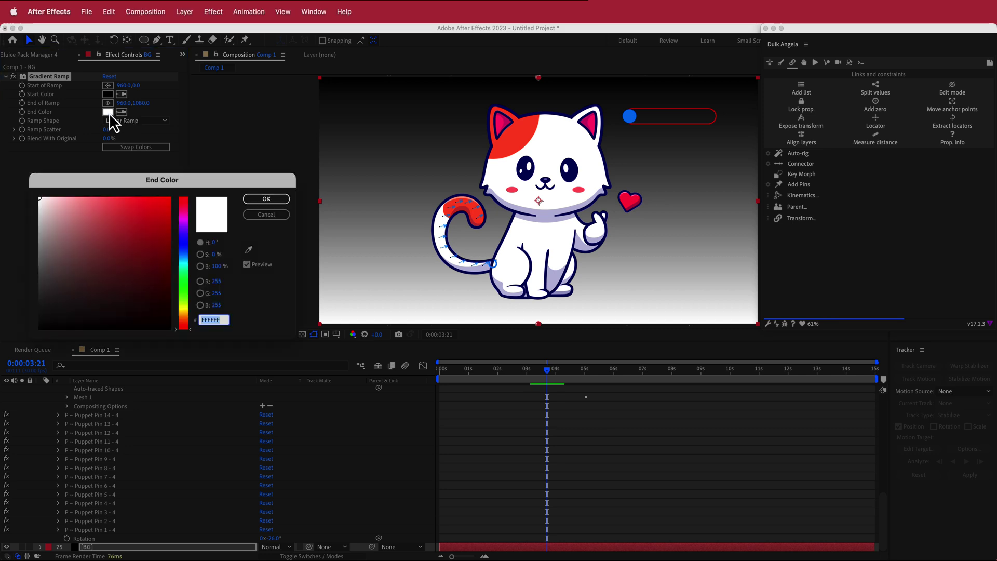
mouse_move(182, 239)
mouse_down()
mouse_move(196, 213)
mouse_move(139, 197)
mouse_move(100, 200)
mouse_up()
click(270, 201)
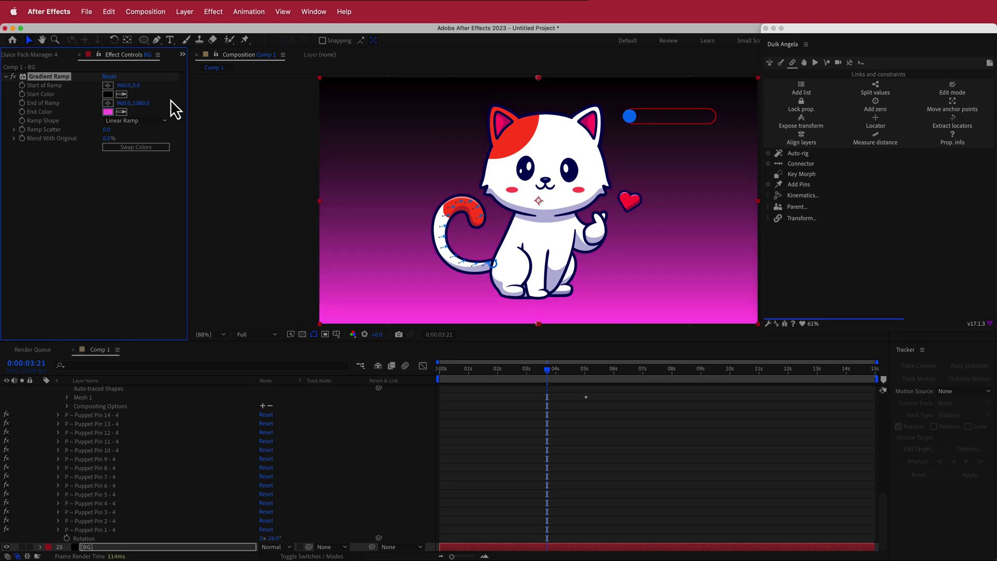
Set the ramp's Start Color to a darker shade sampled from the pink background, and its Ramp Shape to Radial Ramp
click(110, 95)
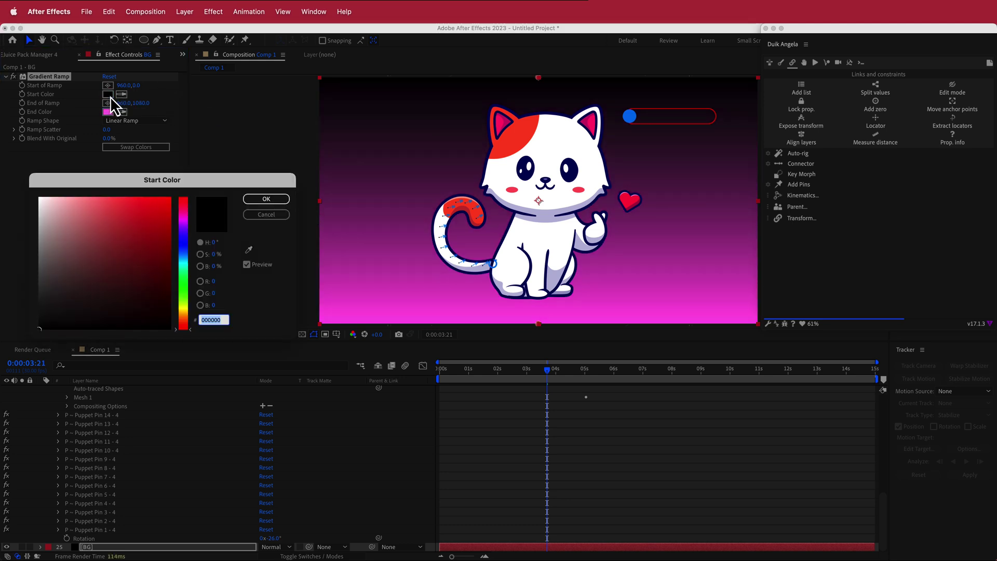
click(249, 250)
click(324, 315)
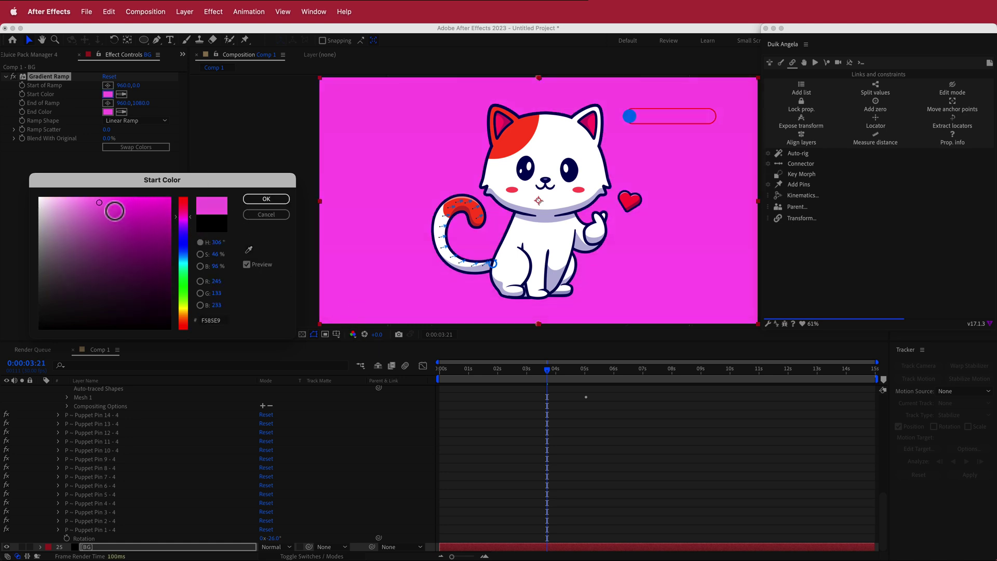
drag(99, 207, 100, 212)
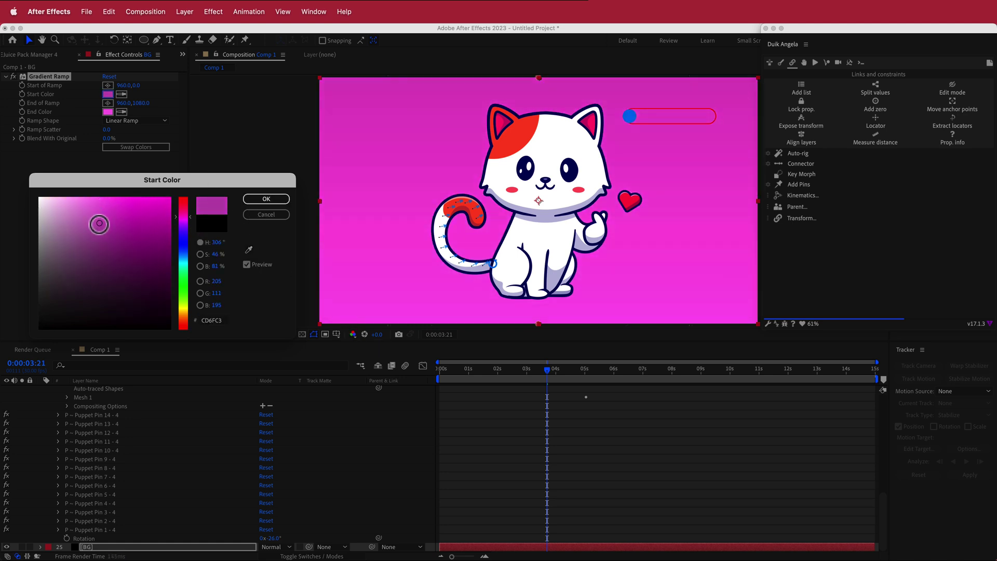
click(271, 200)
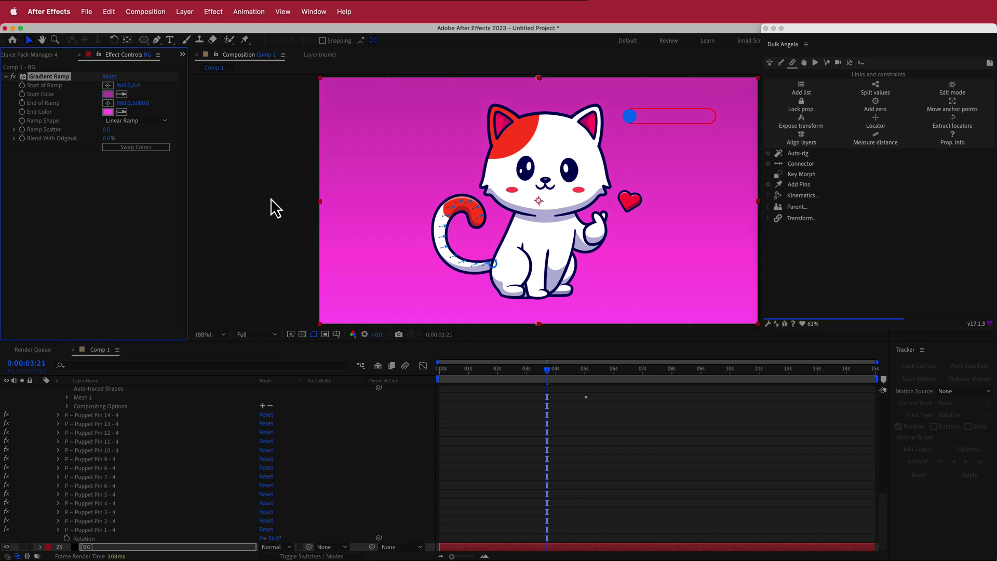
click(155, 122)
click(155, 145)
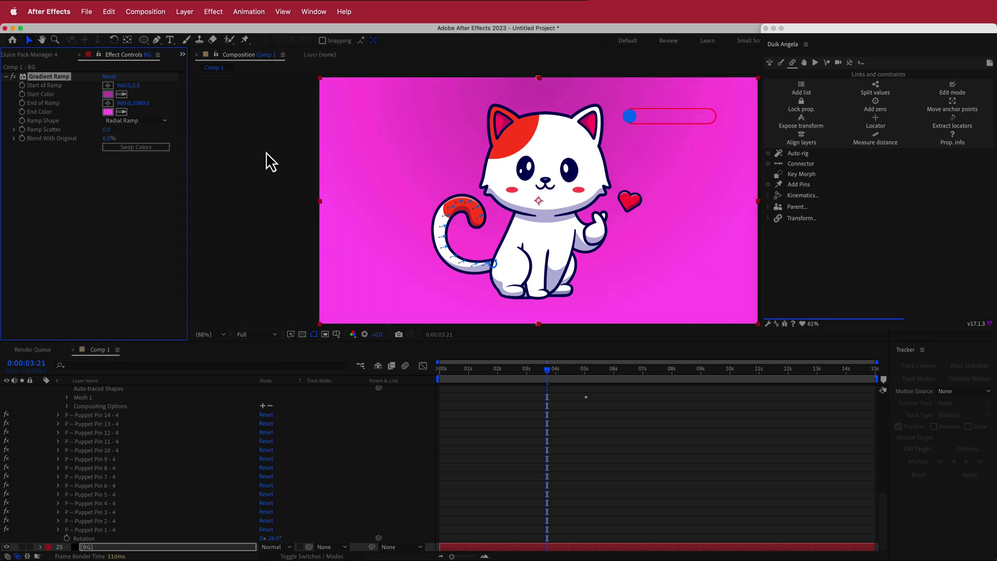
Move the Gradient Ramp's End of Ramp point just below the composition's lower edge, at about 996, 1136
key(comma)
key(comma)
click(108, 103)
click(533, 105)
drag(540, 123, 543, 279)
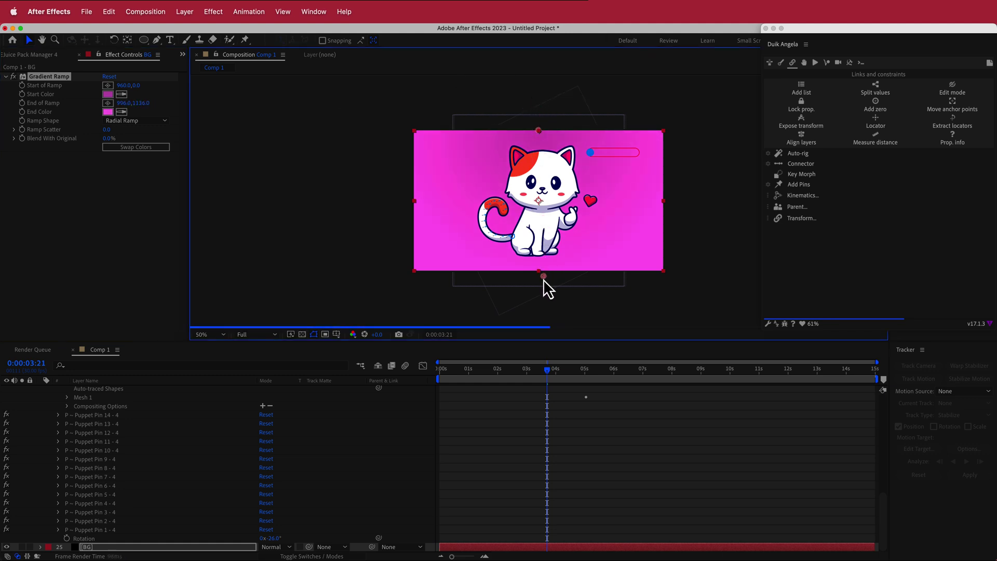
Collapse Shape Layer 2's properties and add a new adjustment layer at the top of the layer stack
scroll(267, 461, up, 15)
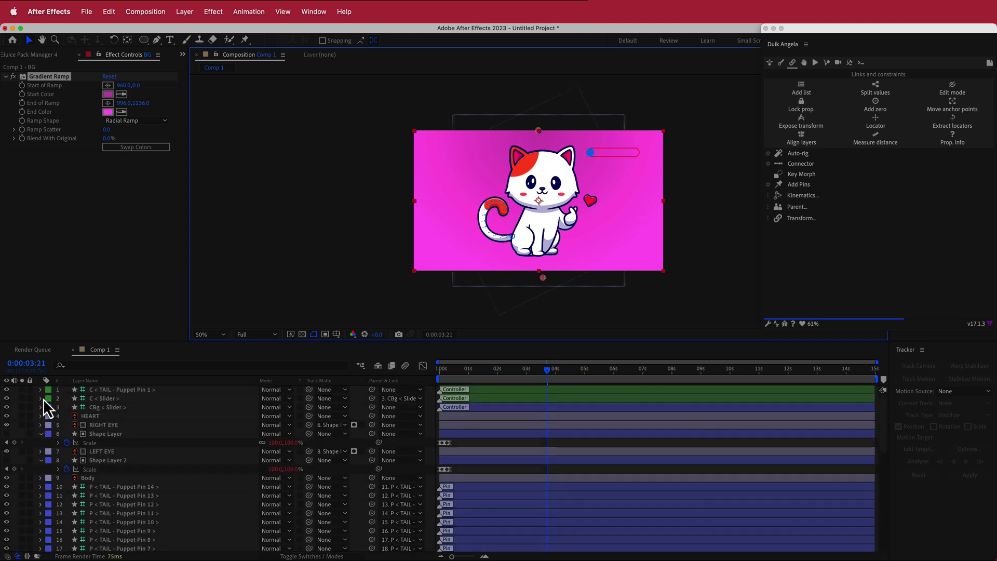
click(41, 461)
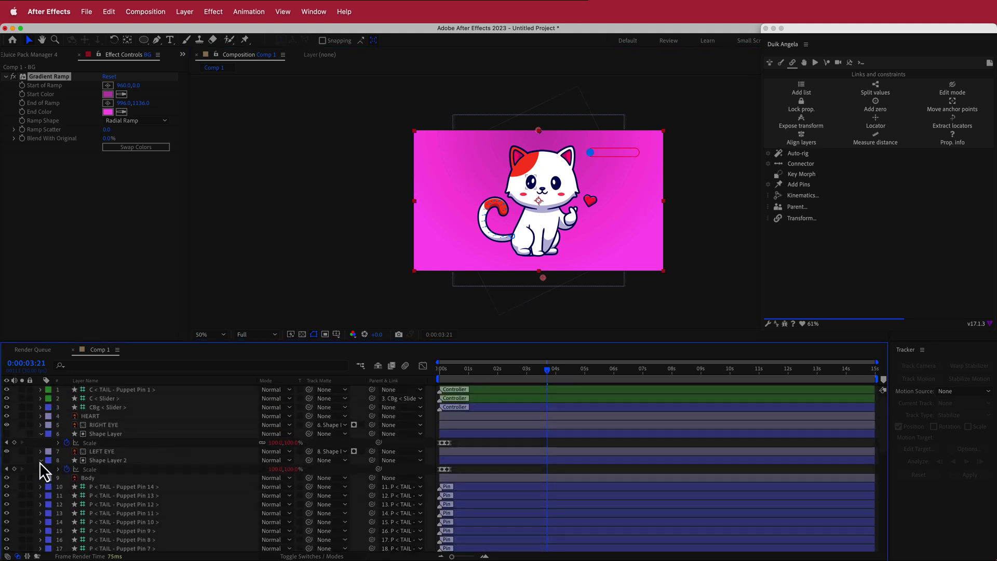
right_click(361, 391)
mouse_move(443, 400)
click(524, 487)
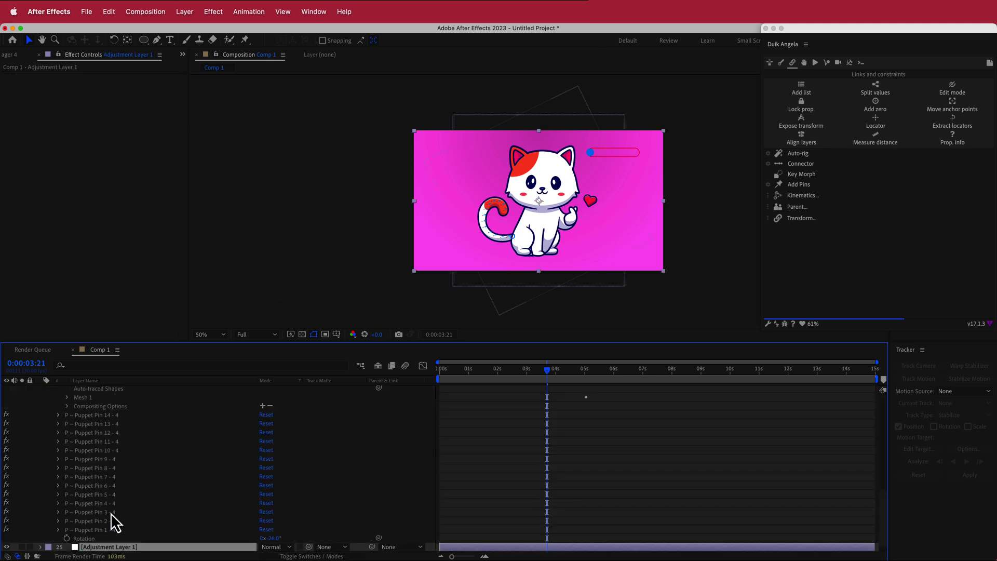
scroll(113, 511, down, 1)
drag(116, 540, 116, 387)
Apply the Noise effect to the adjustment layer with Amount of Noise at 8%, and return the playhead to 0:00:00:00
key(ctrl+space)
text(mno)
key(BackSpace)
key(BackSpace)
key(BackSpace)
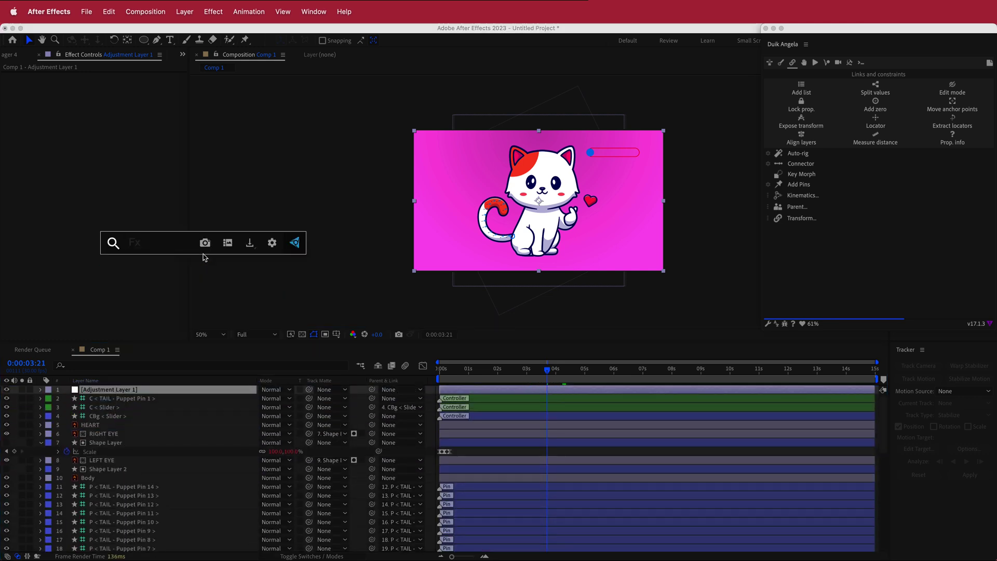
text(nois)
click(132, 318)
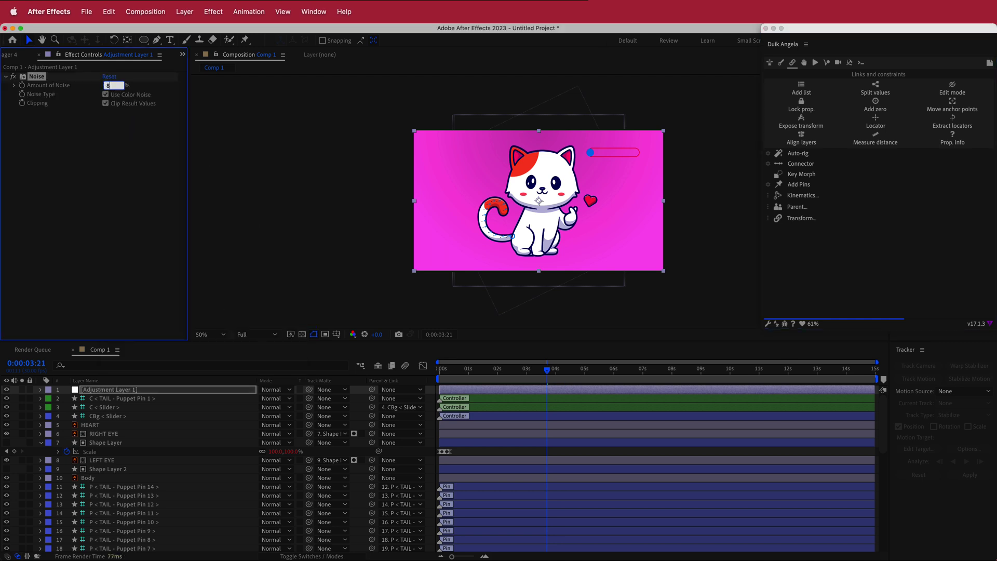
drag(547, 370, 397, 390)
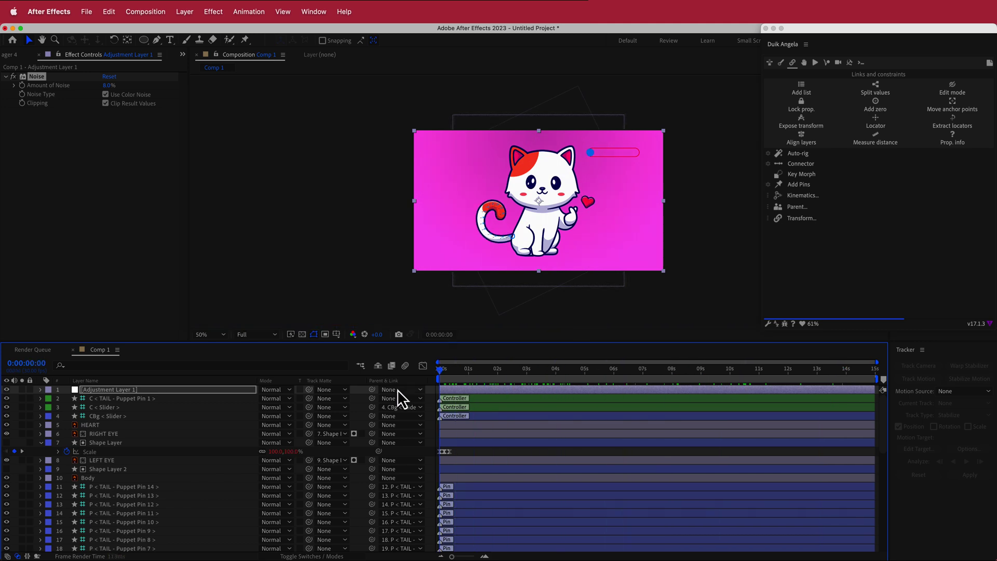